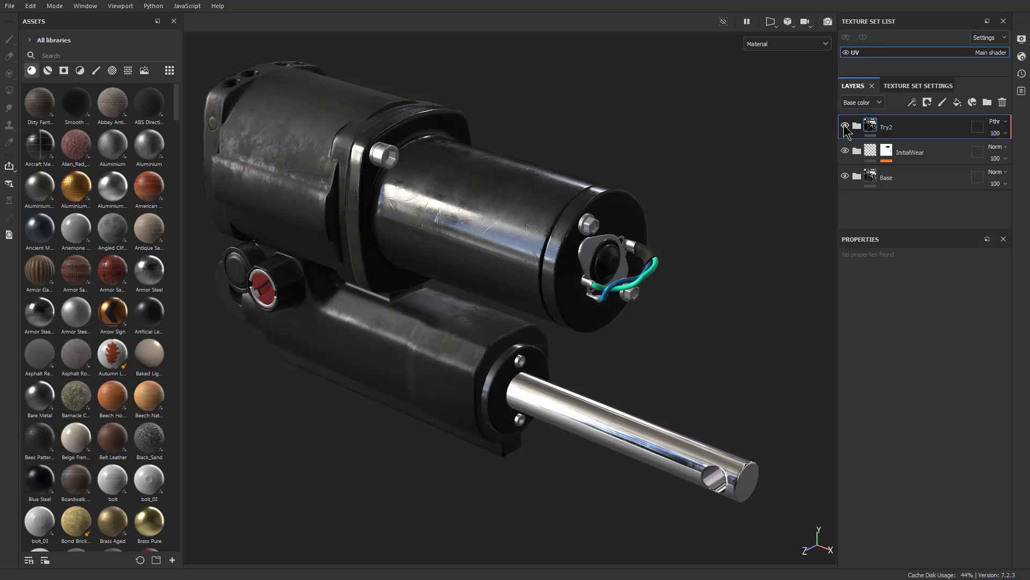
Toggle the visibility of the Try2 and InitialWear folders to compare their effect on the model
left_click(845, 127)
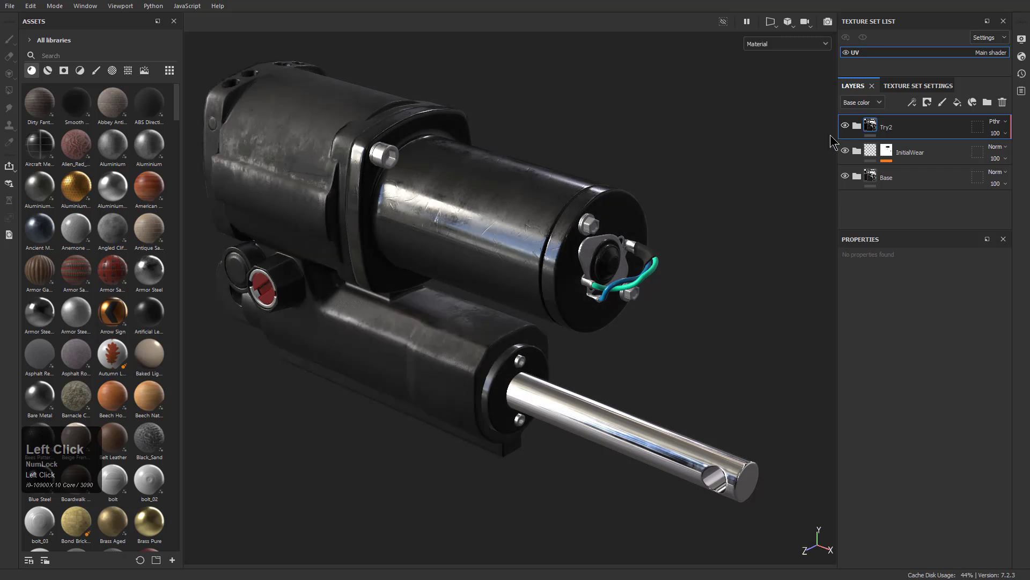
left_click(845, 151)
left_click(846, 152)
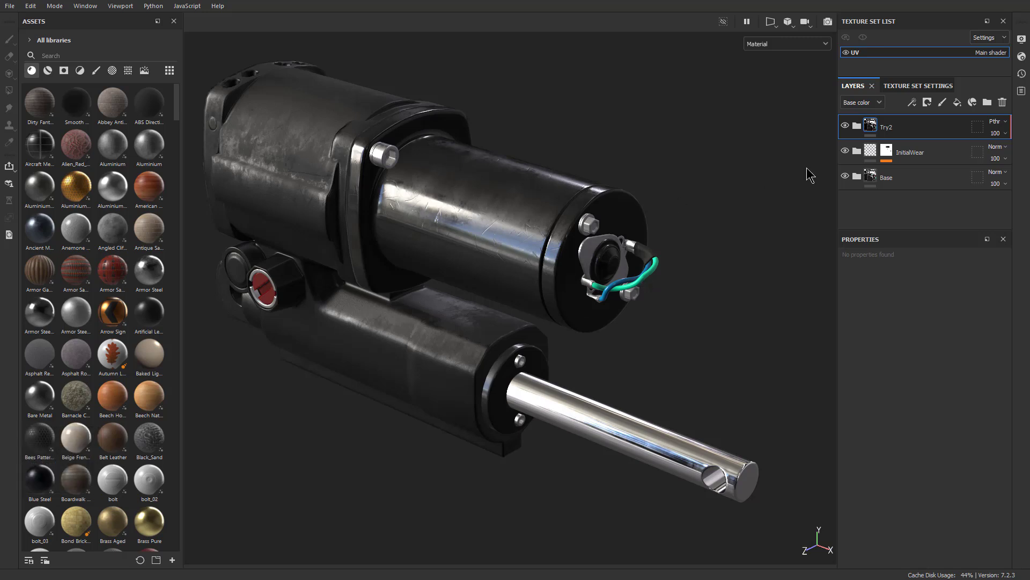
Lower the InitialWear folder's opacity in the Roughness channel to 31, and return the layer stack to the Base color channel
left_click(868, 104)
left_click(865, 145)
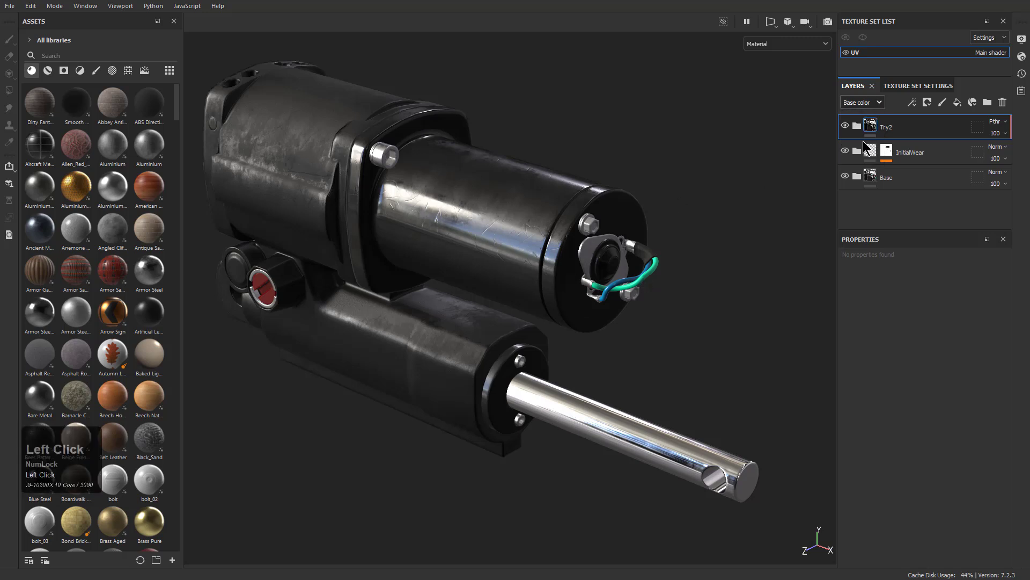
left_click(857, 153)
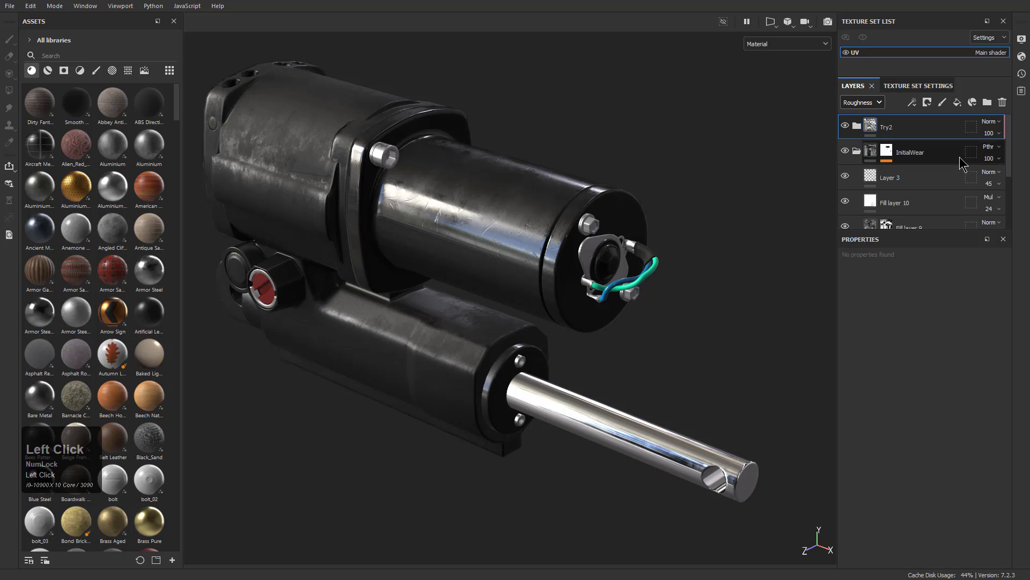
left_click(857, 151)
mouse_move(1021, 178)
left_mouse_down()
mouse_move(987, 182)
mouse_move(1005, 177)
left_mouse_up()
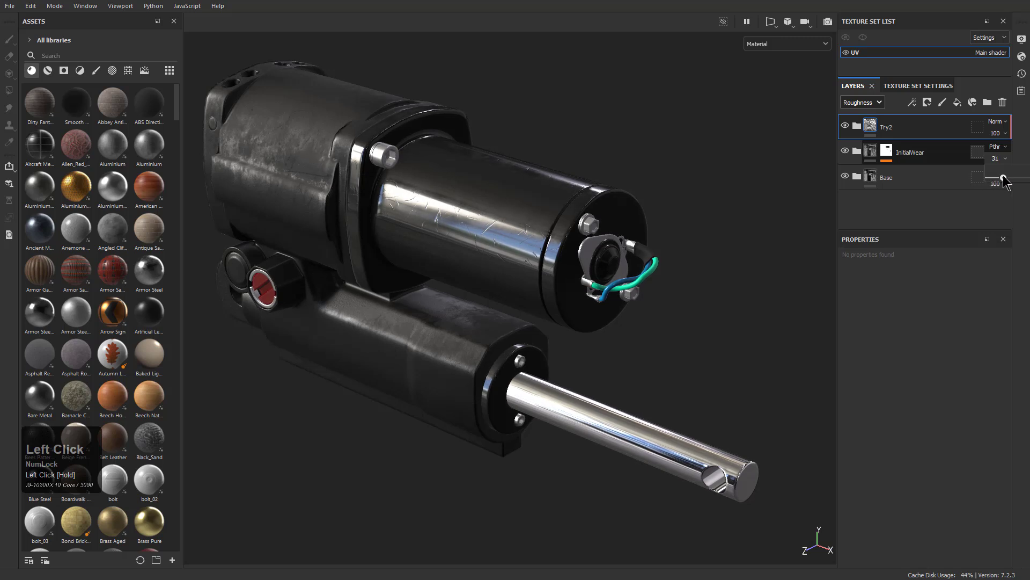
left_click(868, 102)
left_click(861, 114)
left_click_drag(547, 127, 552, 125, "alt")
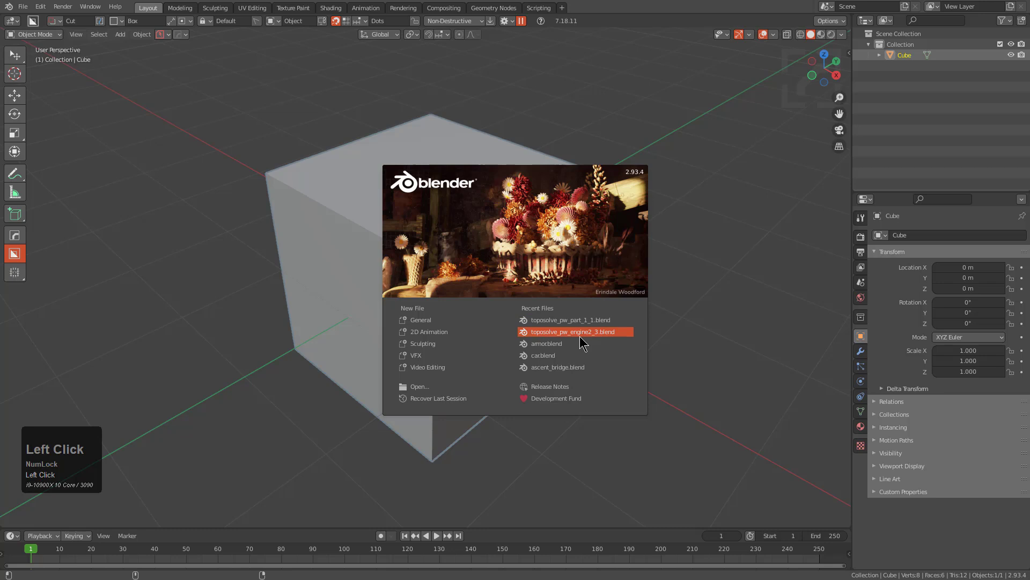
Switch to Blender, open toposolve_pw_engine2_3.blend, clear the selection and display the hi collection
left_click(433, 128)
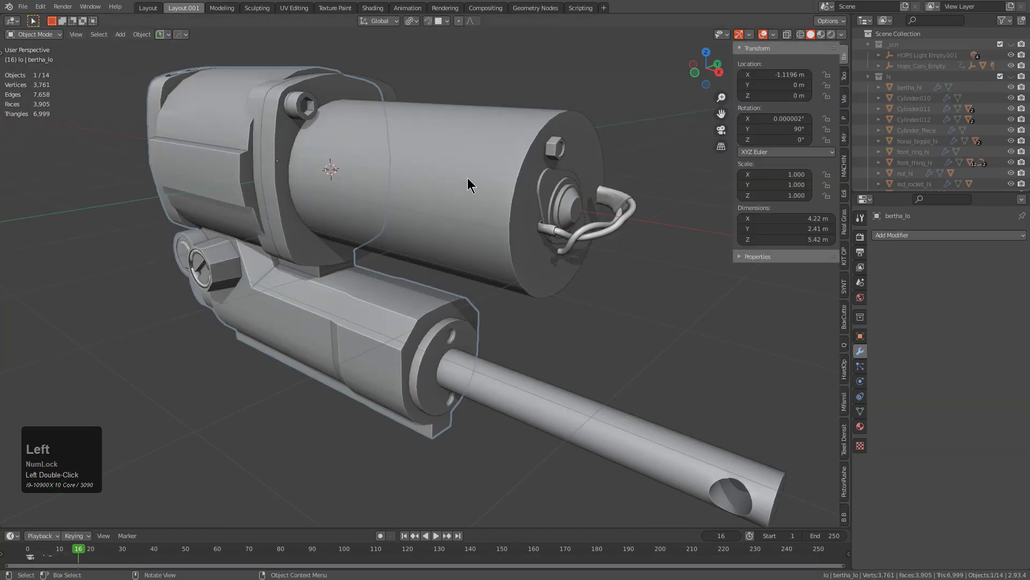
key("alt+a")
middle_click_drag(468, 178, 373, 208)
key("2")
scroll(417, 212, "up", 3)
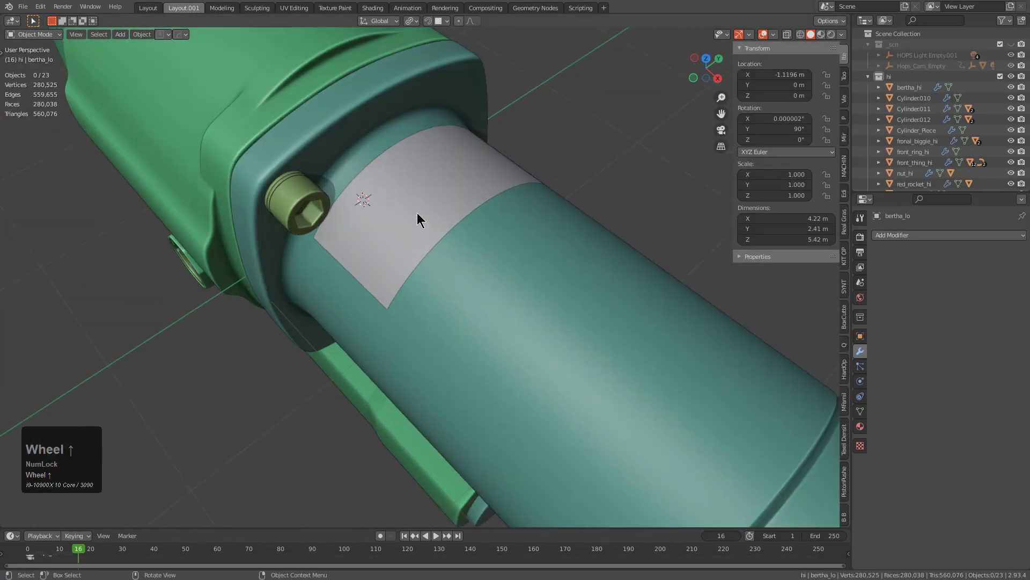
Select the curved decal panel on the motor cylinder and examine its label in Material Preview shading
left_click(408, 199)
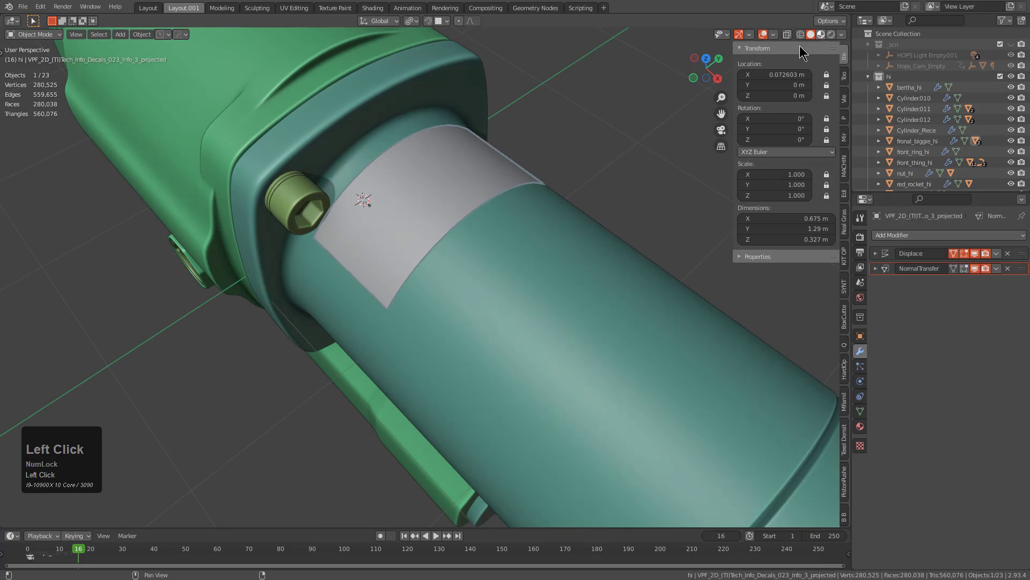
left_click(821, 35)
middle_click_drag(525, 154, 322, 257)
scroll(310, 266, "up", 3)
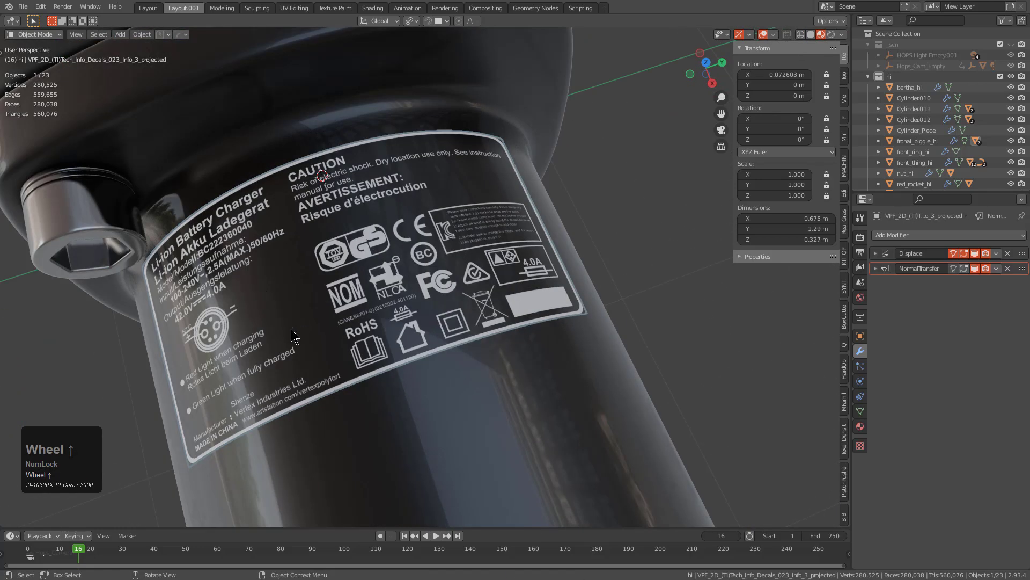
scroll(325, 160, "down", 3)
Examine the selected decal's COLOR and MASKS image nodes in the Shading workspace
left_click(372, 7)
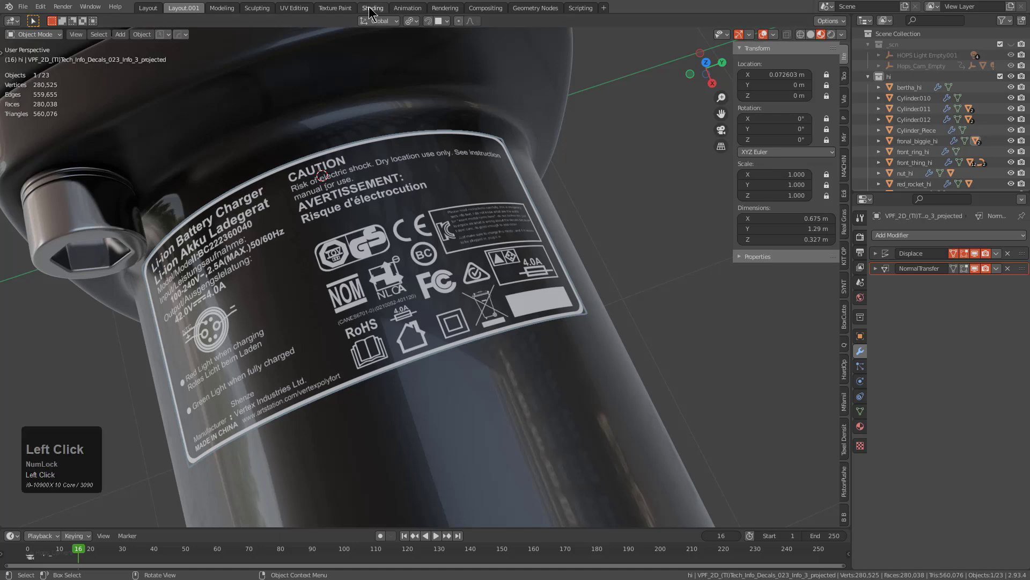
middle_click_drag(341, 462, 491, 438)
scroll(413, 390, "up", 2)
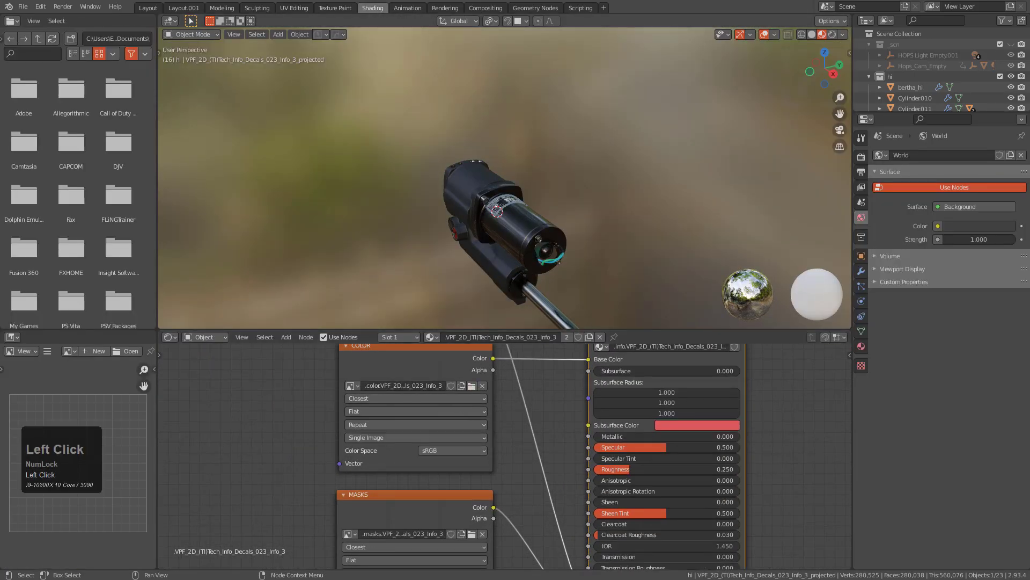
key("ctrl+KP_Enter")
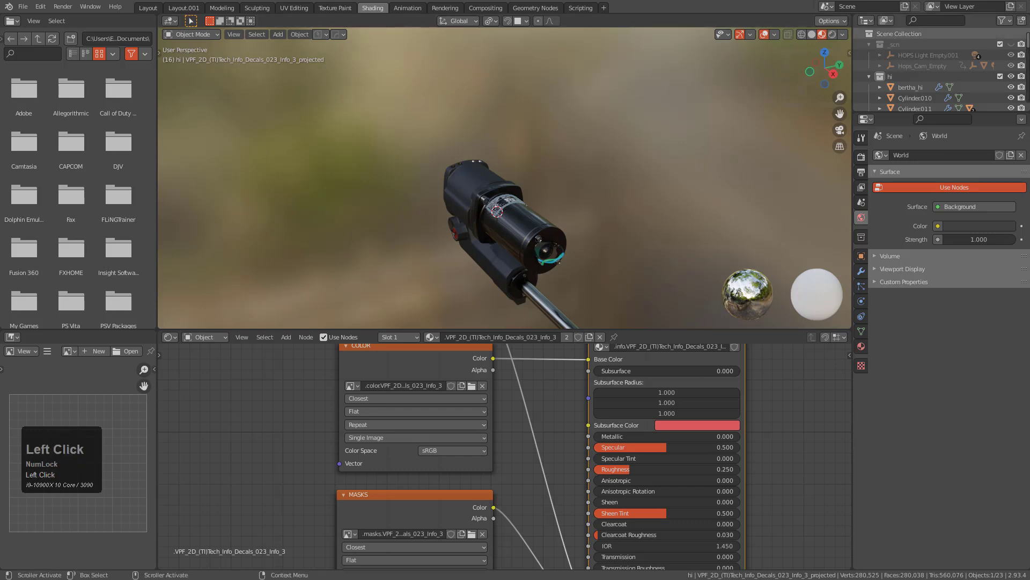
key("ctrl+KP_Enter")
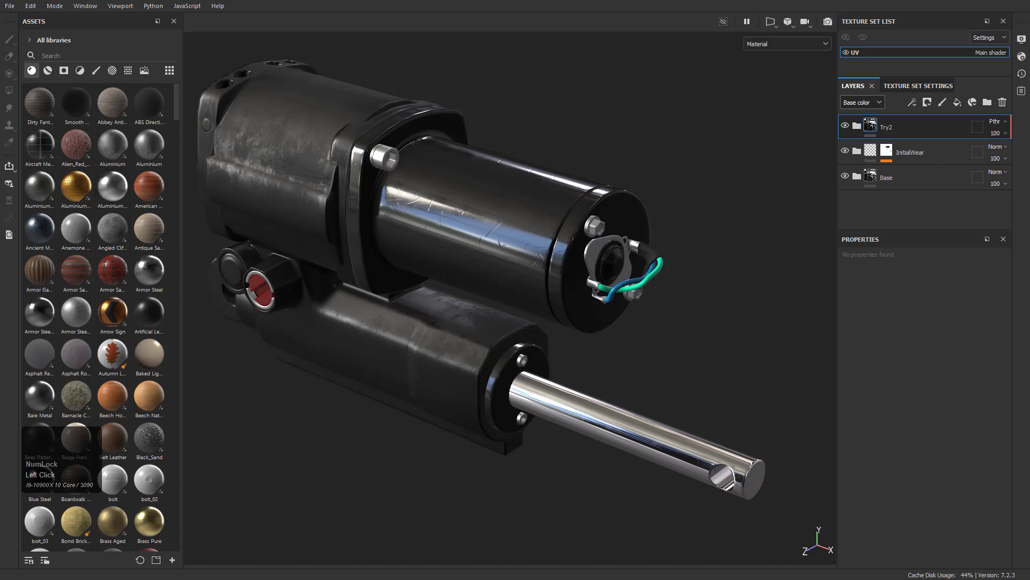
Switch back to Substance Painter and import color.png as a texture into the my_stuffs library
left_click_drag(357, 253, 94, 206)
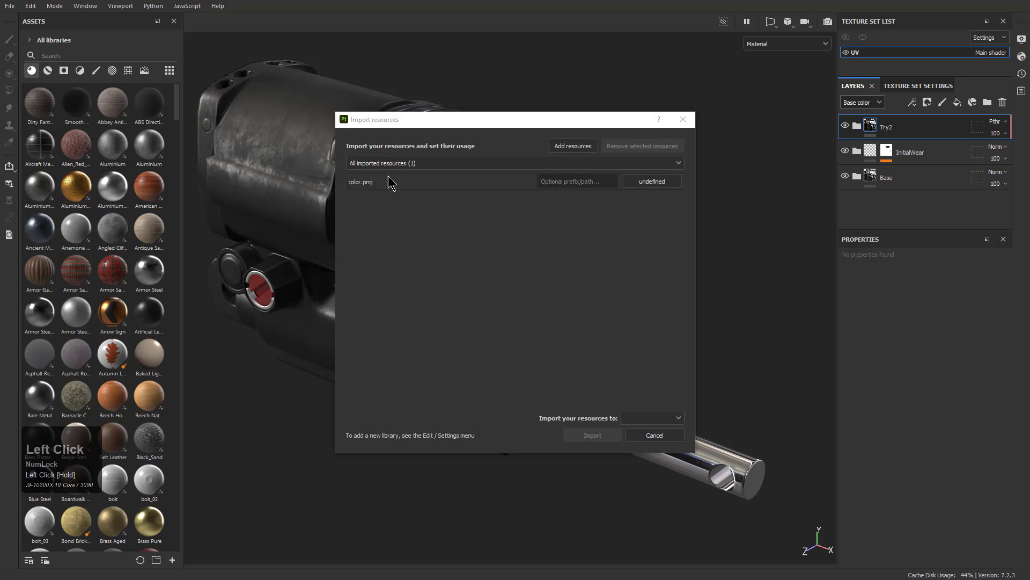
left_click(639, 182)
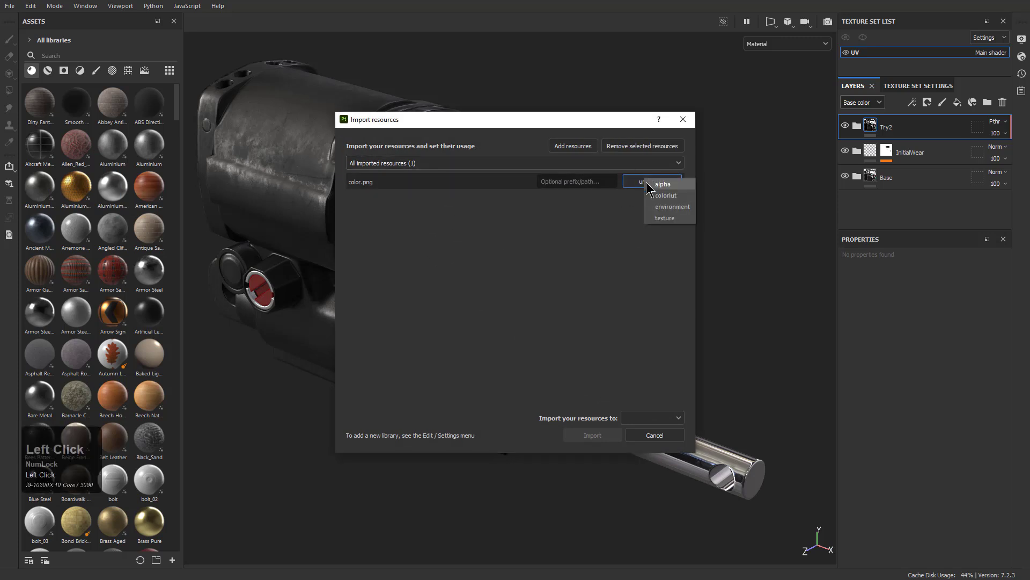
left_click(667, 218)
left_click(644, 423)
left_click(656, 462)
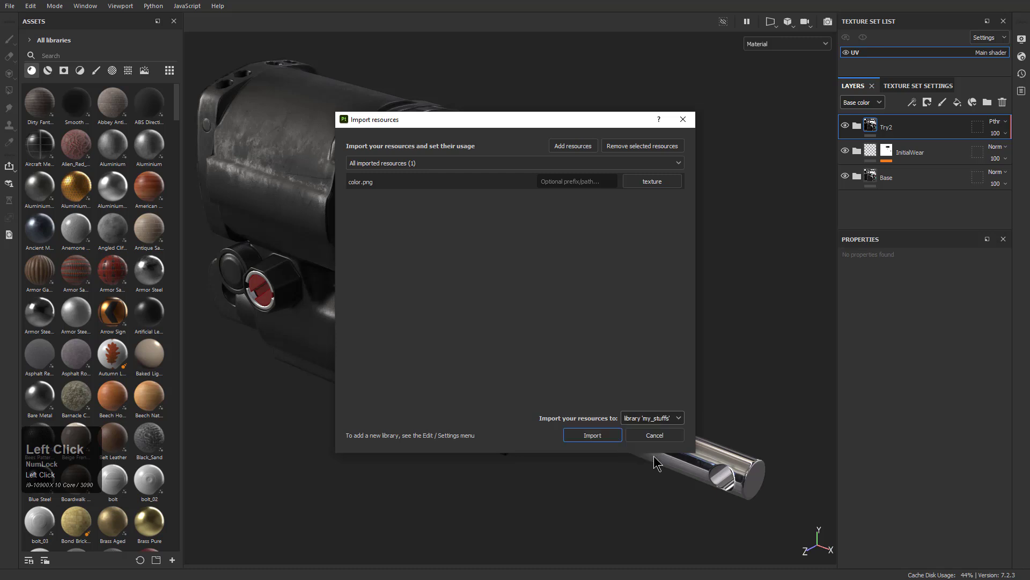
left_click(596, 435)
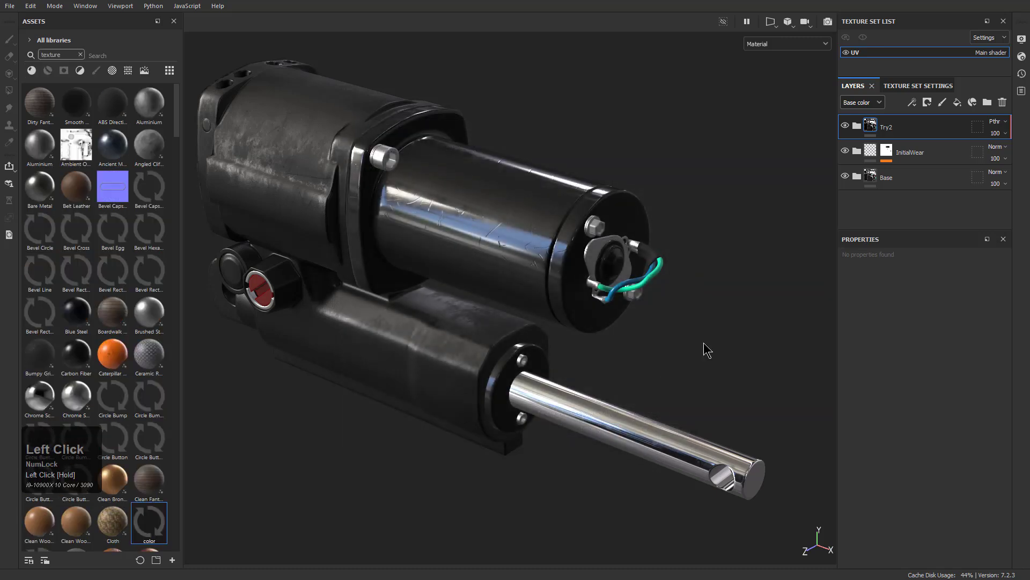
Add a fill layer above the Try2 folder and try to apply a chrome material from the filtered materials
left_click(957, 103)
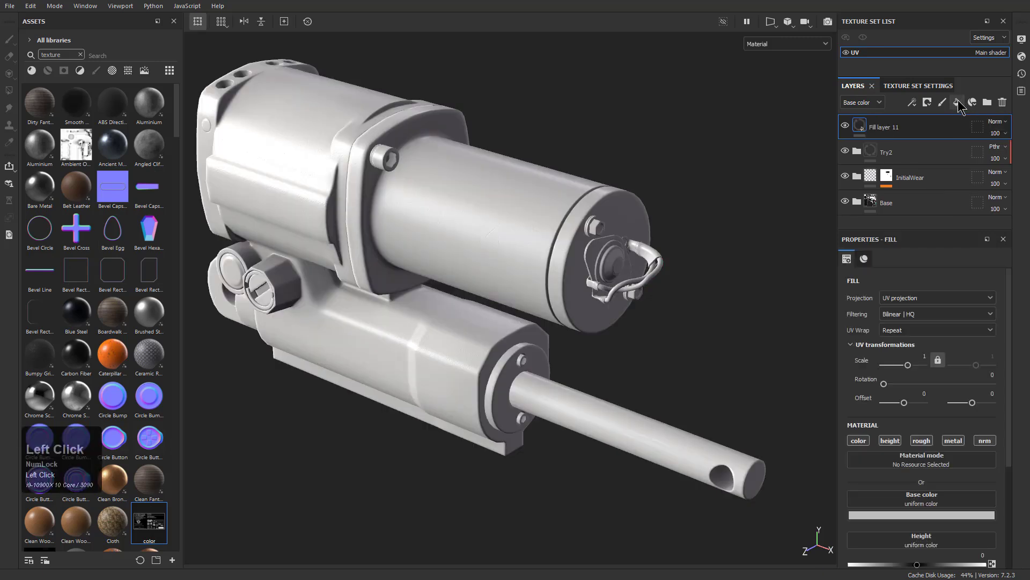
left_click(31, 70)
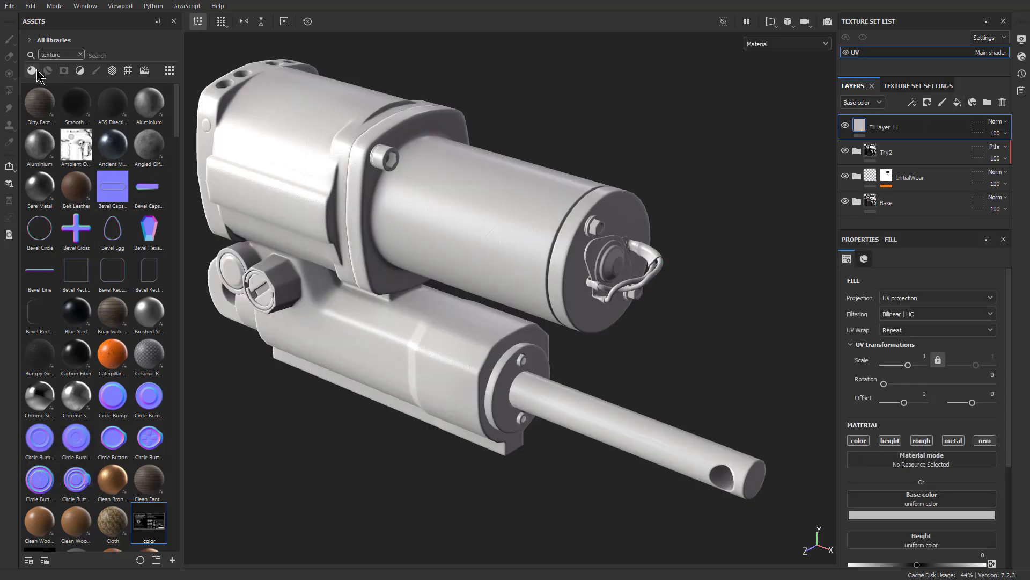
scroll(97, 242, "down", 2)
scroll(64, 257, "up", 2)
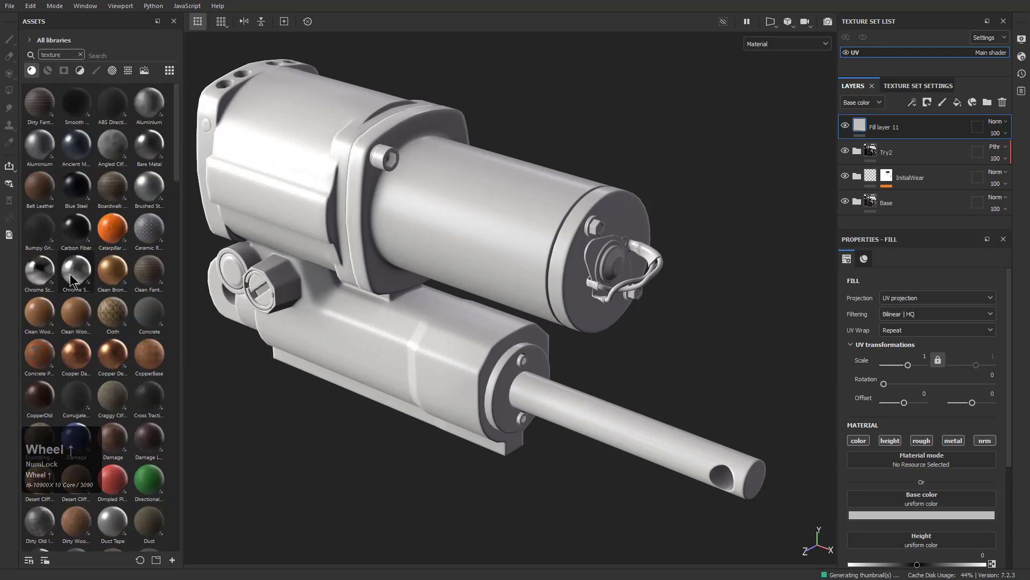
left_click(53, 273)
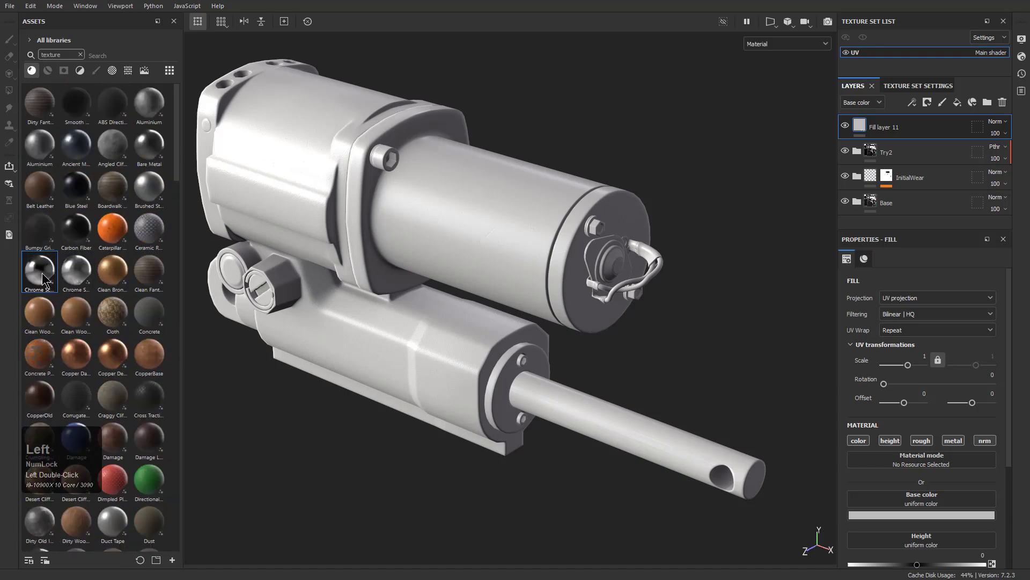
left_click_drag(331, 228, 185, 232, "alt")
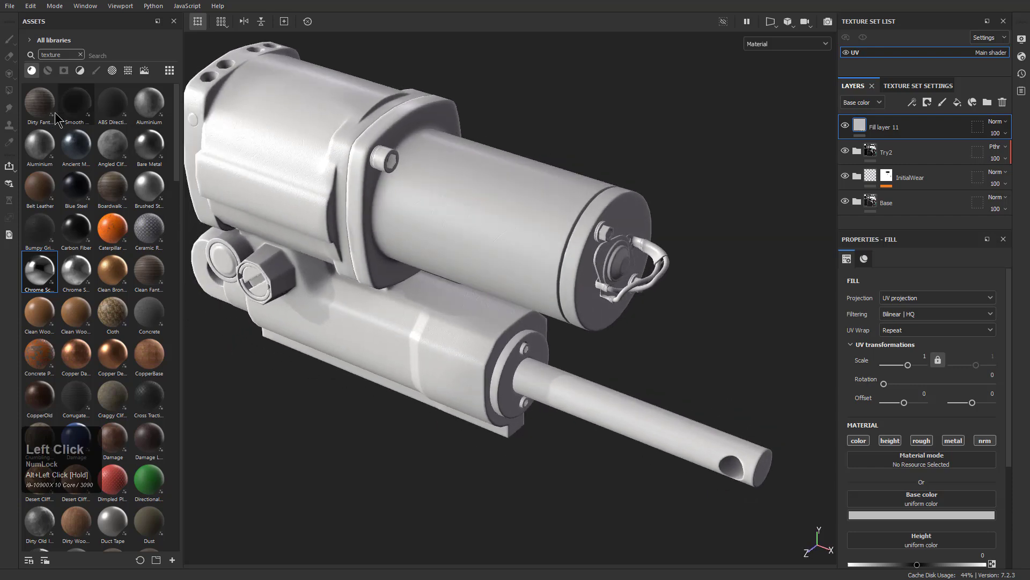
Clear the texture search filter and apply the Chrome Sc… material to Fill layer 11
left_click(80, 54)
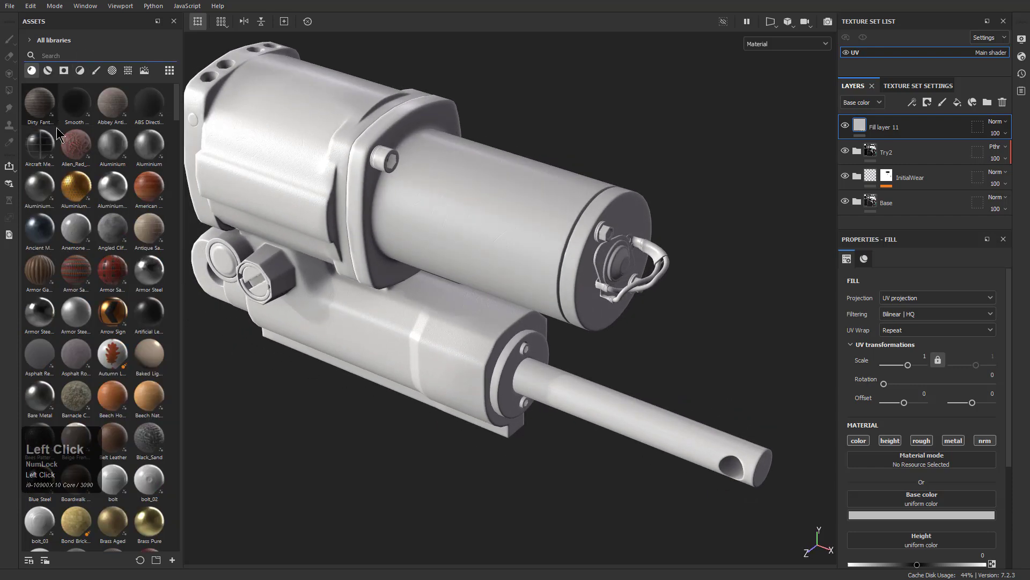
left_click(32, 70)
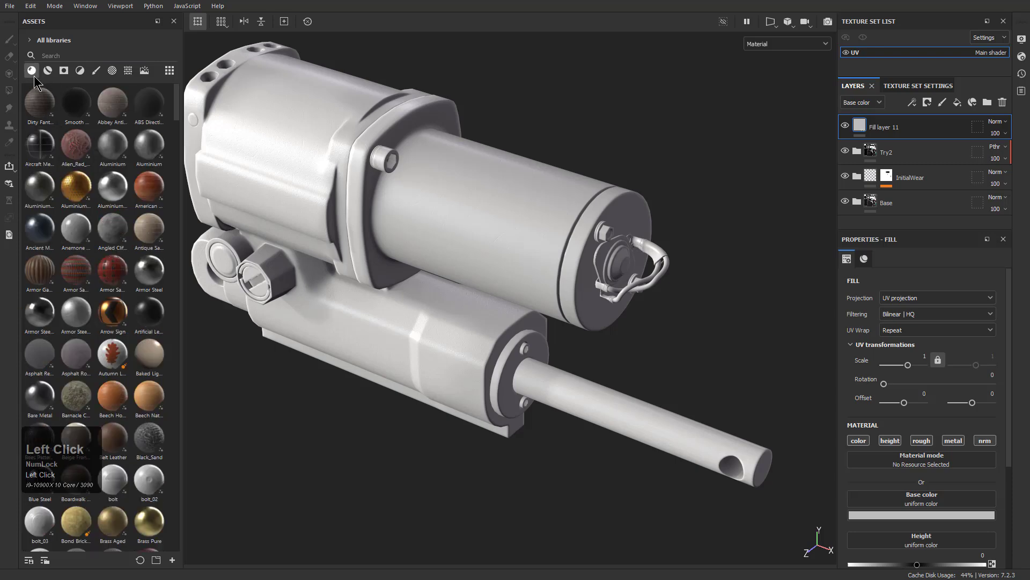
left_click(113, 188)
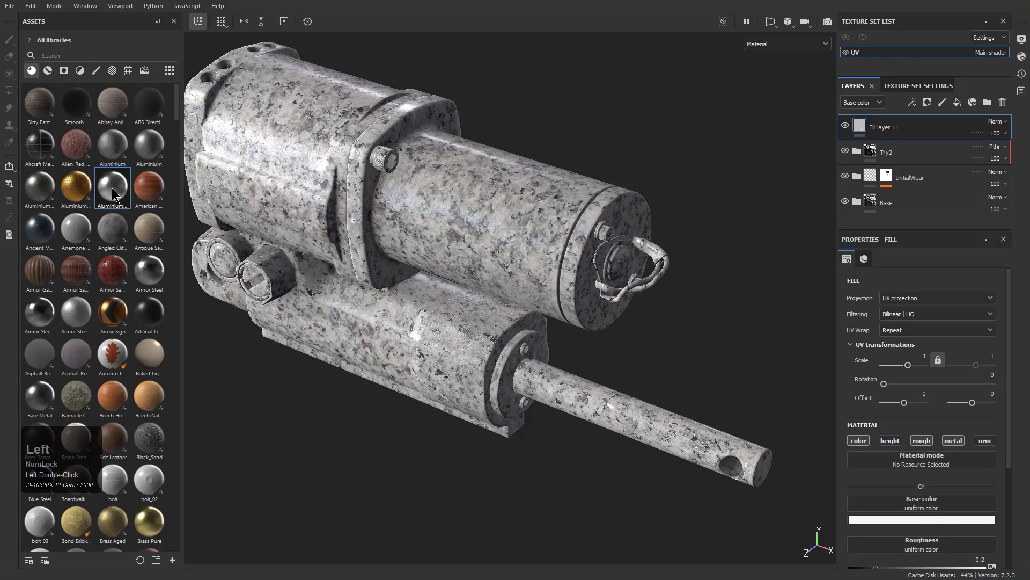
scroll(102, 234, "down", 5)
left_click(110, 200)
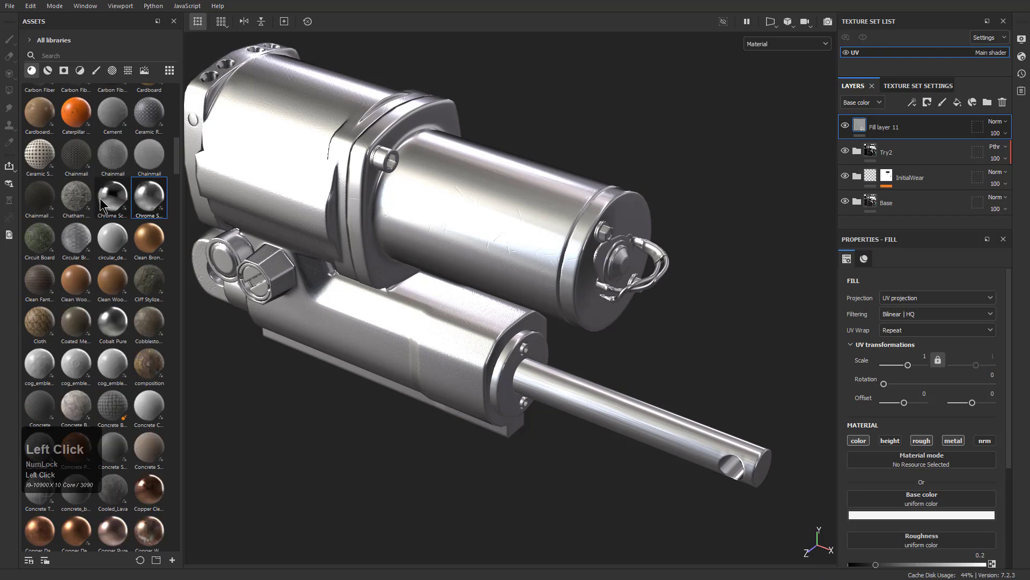
left_click_drag(250, 220, 432, 167, "alt")
right_click_drag(431, 167, 164, 111, "alt")
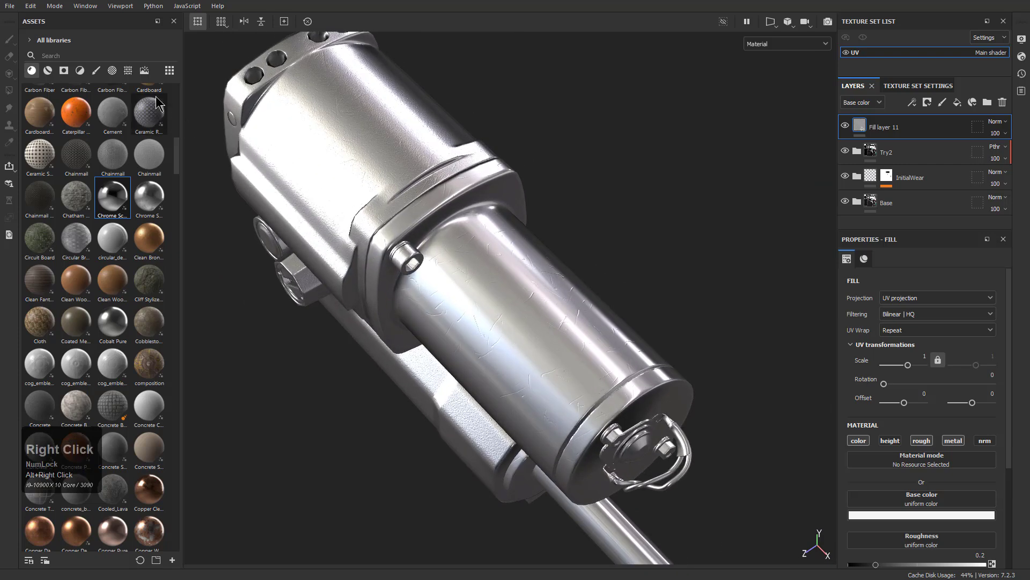
Add a black mask to Fill layer 11 and activate the Projection tool with its grayscale source in view
right_click(879, 132)
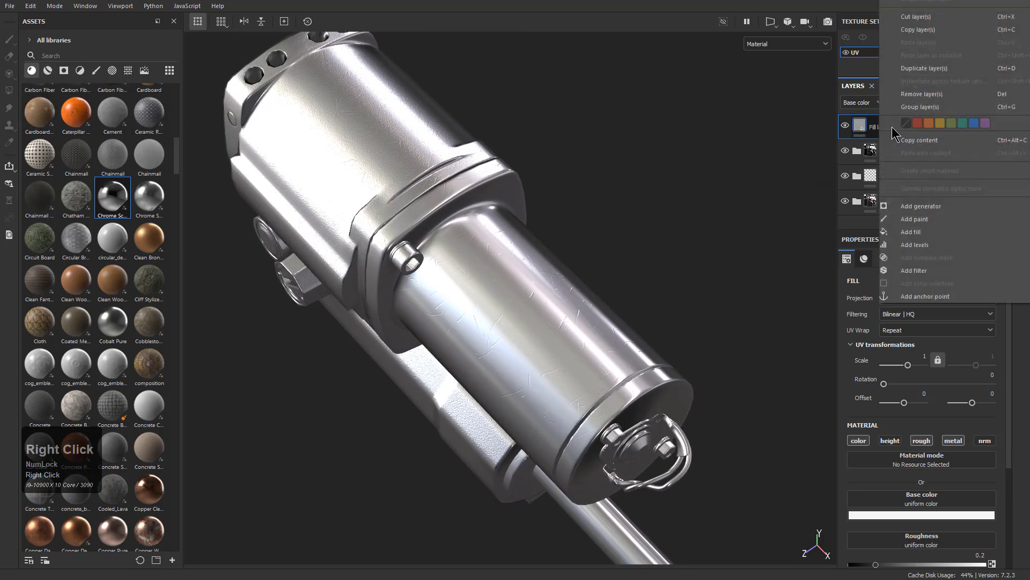
left_click(882, 37)
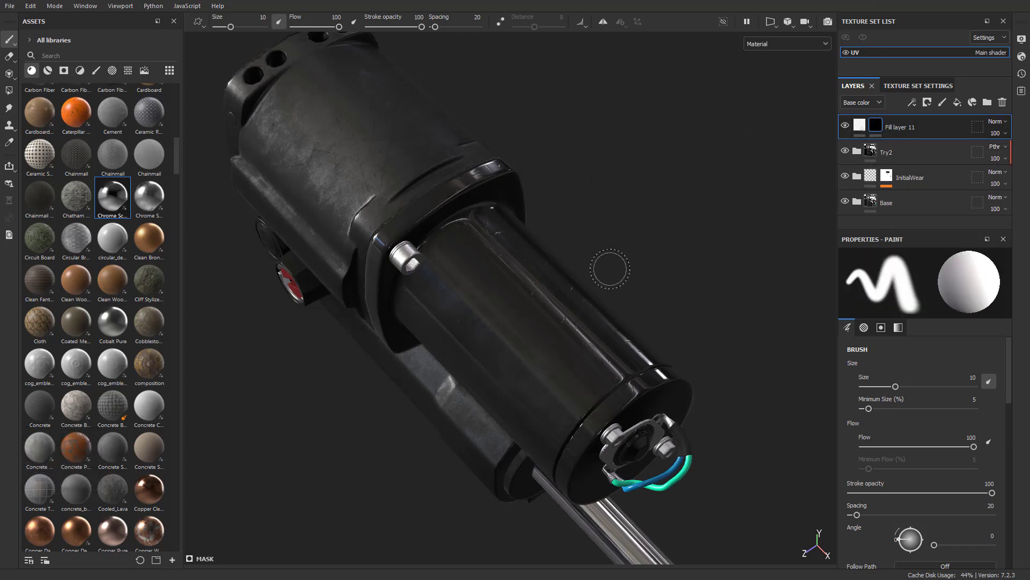
key("3")
mouse_move(593, 259)
left_mouse_down("alt")
mouse_move(510, 278)
mouse_move(507, 290)
left_mouse_up("alt")
scroll(891, 491, "down", 10)
scroll(901, 472, "up", 2)
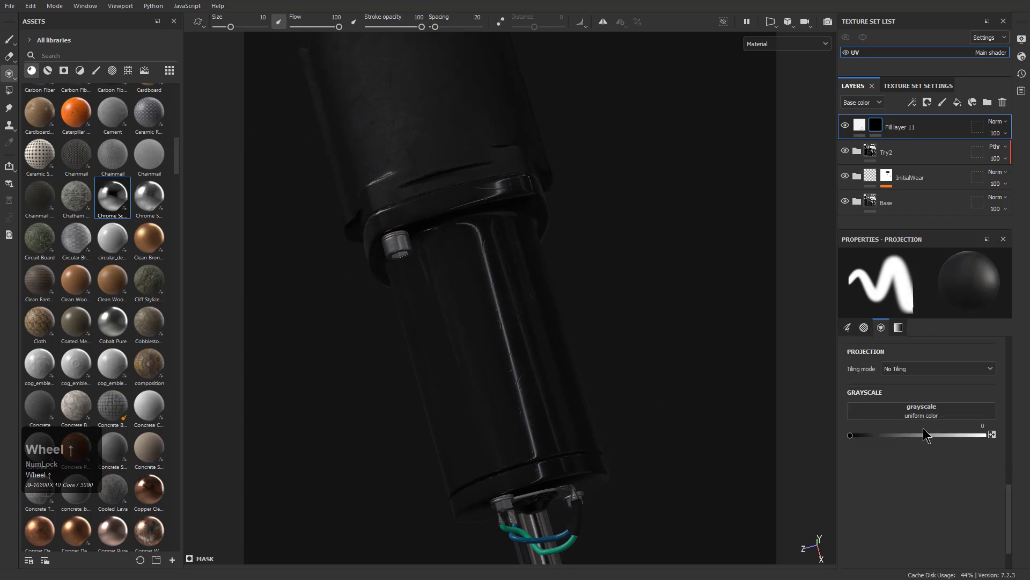
Browse the texture assets for the imported color decal label
left_click(143, 73)
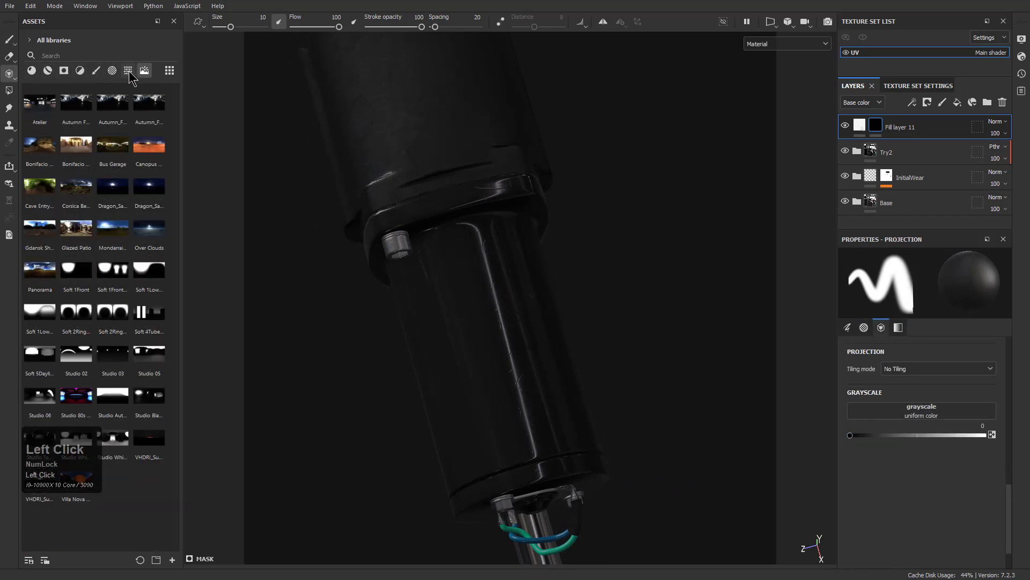
left_click(125, 72)
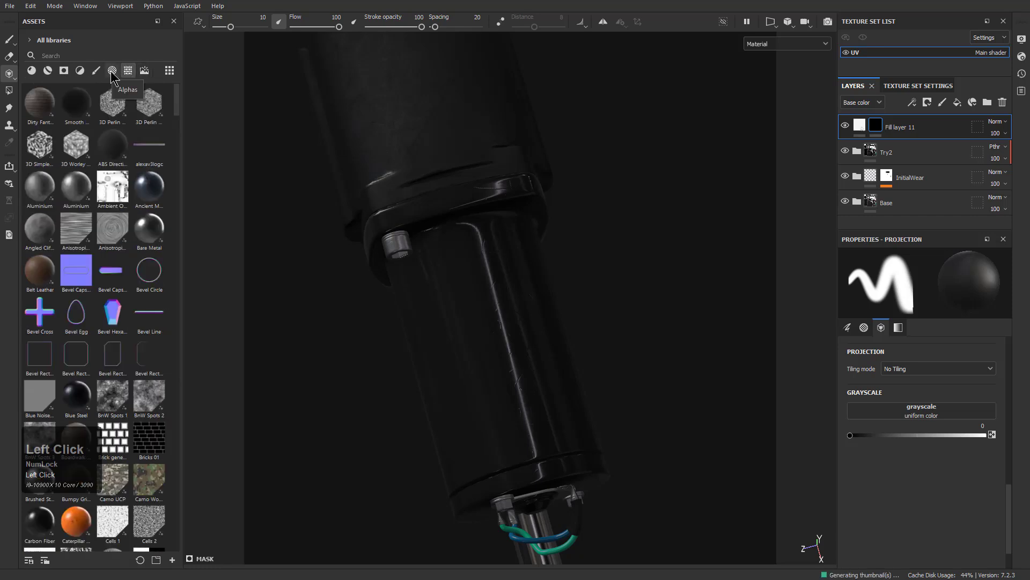
left_click(128, 74)
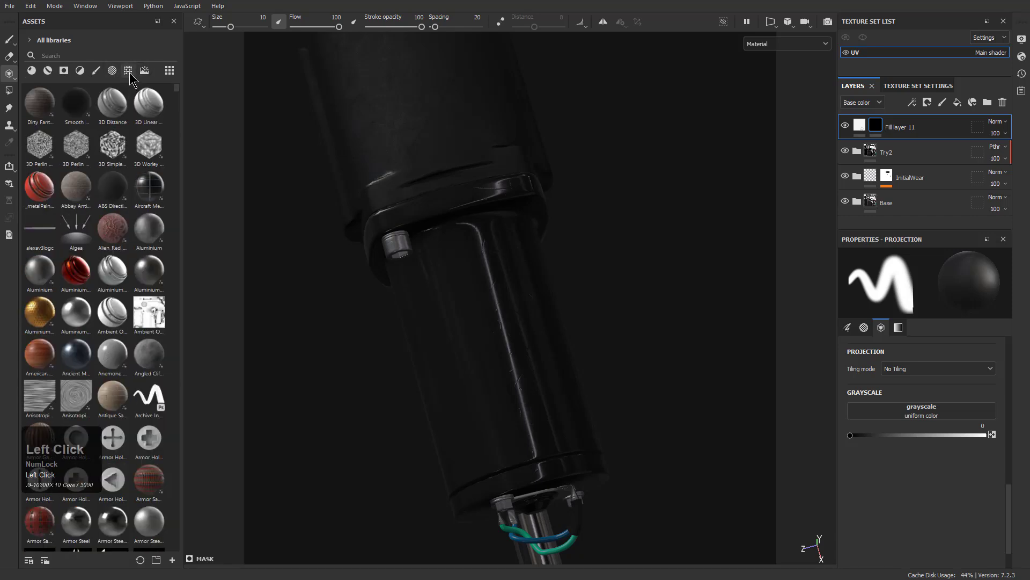
left_click(130, 74)
scroll(113, 202, "down", 10)
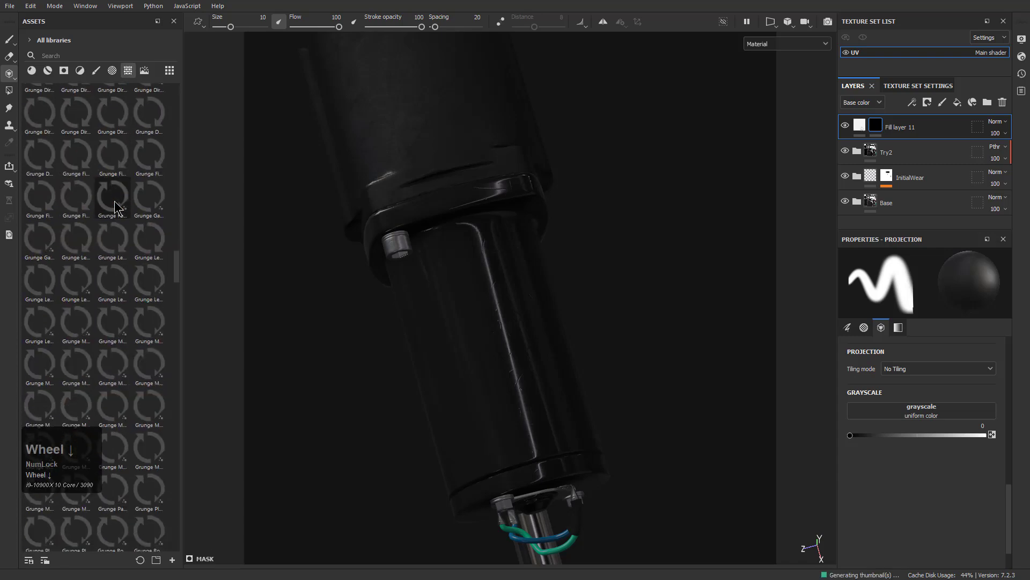
scroll(115, 204, "down", 15)
scroll(119, 196, "up", 20)
scroll(118, 195, "down", 10)
scroll(118, 195, "down", 15)
scroll(118, 196, "down", 10)
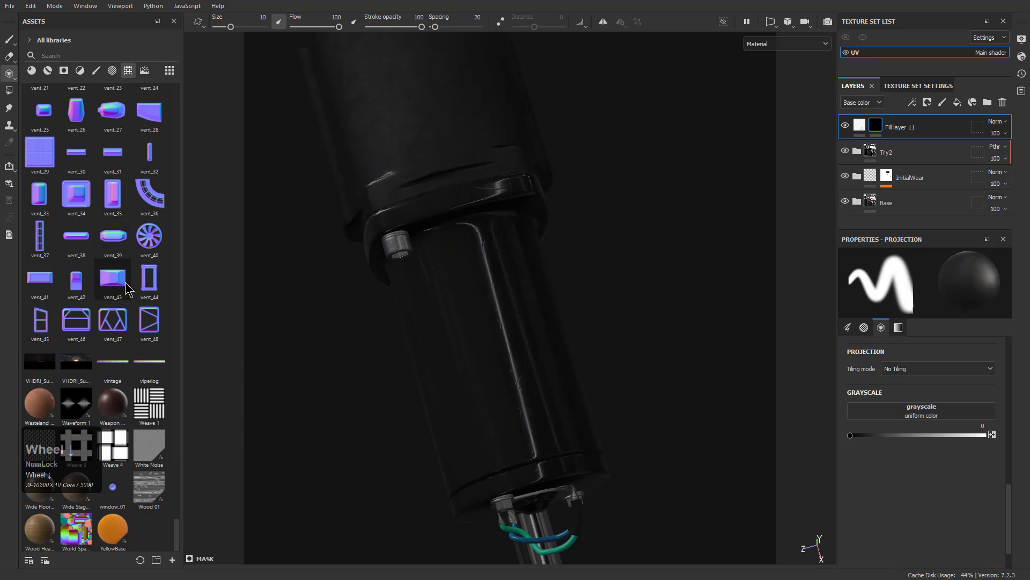
scroll(151, 376, "up", 20)
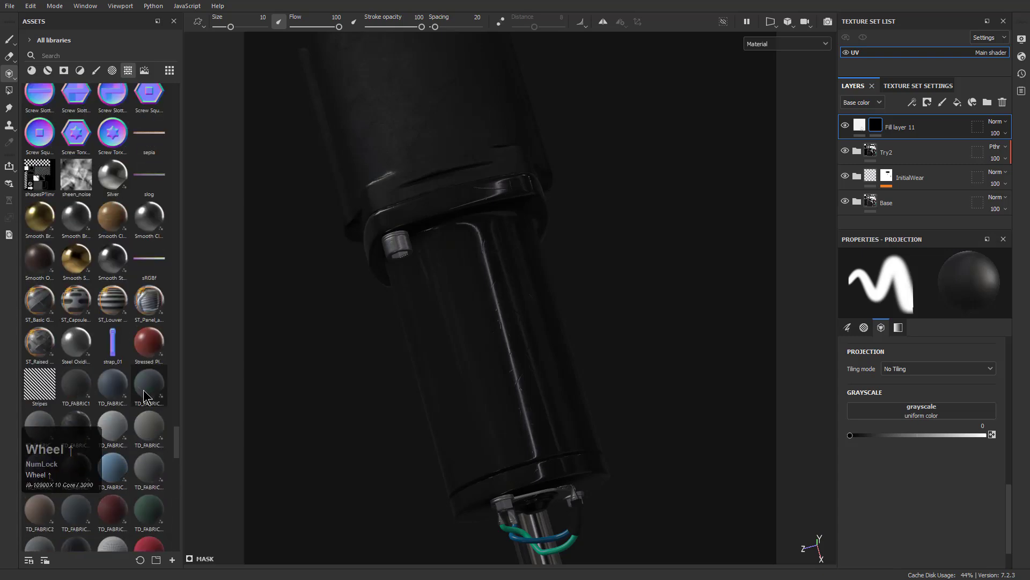
scroll(150, 373, "up", 20)
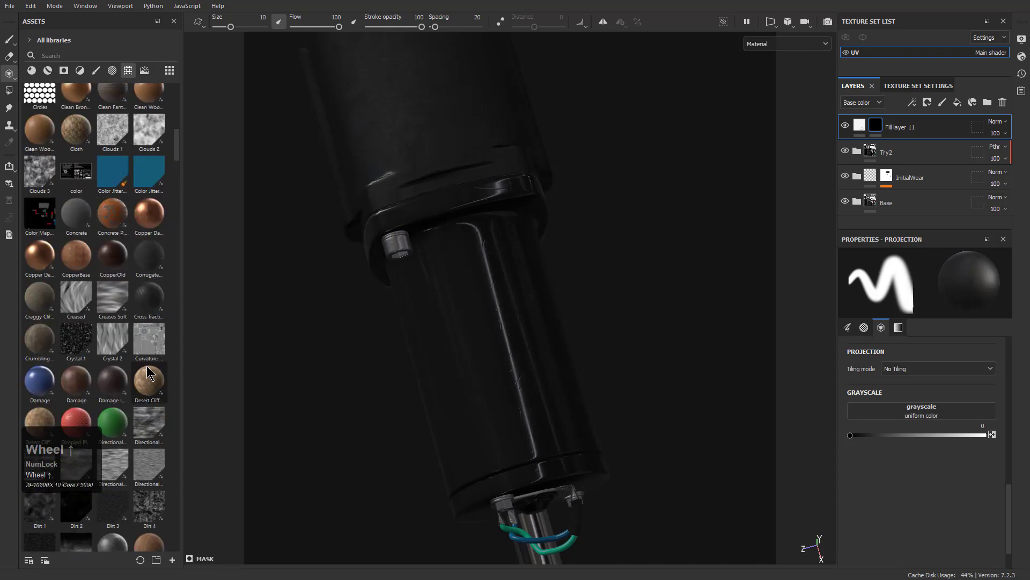
scroll(144, 364, "up", 6)
scroll(146, 370, "up", 9)
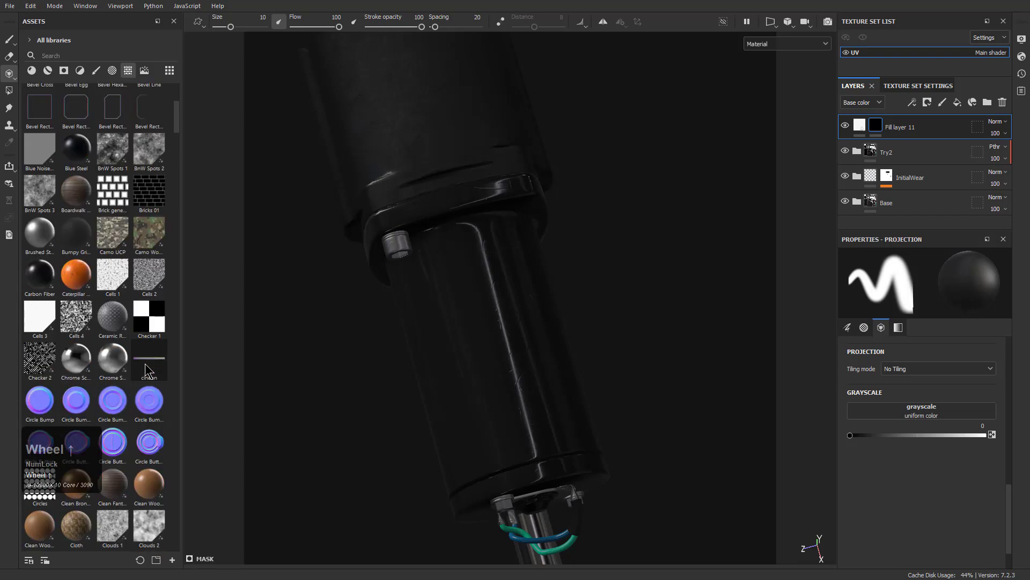
scroll(146, 370, "down", 20)
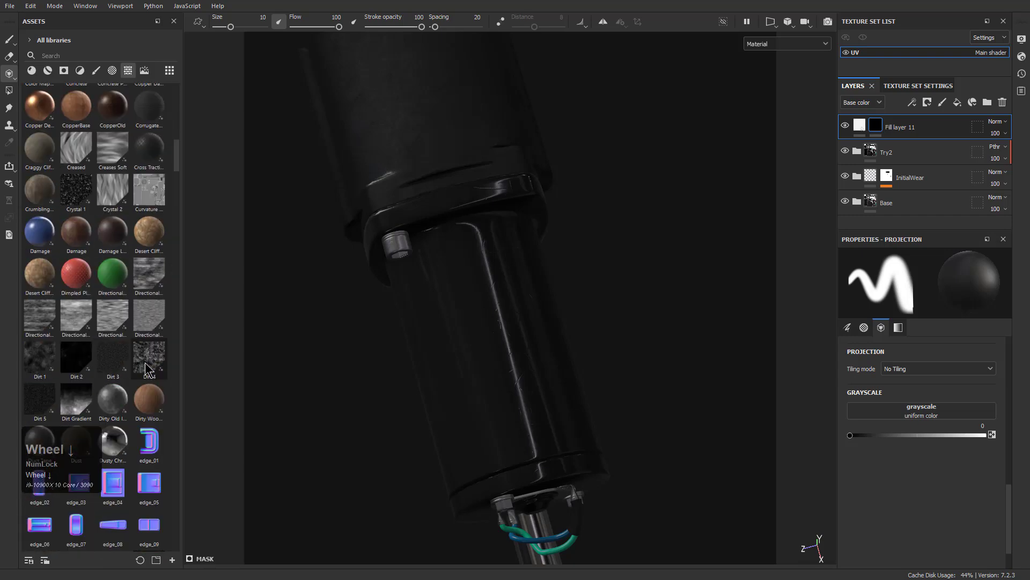
scroll(145, 365, "down", 20)
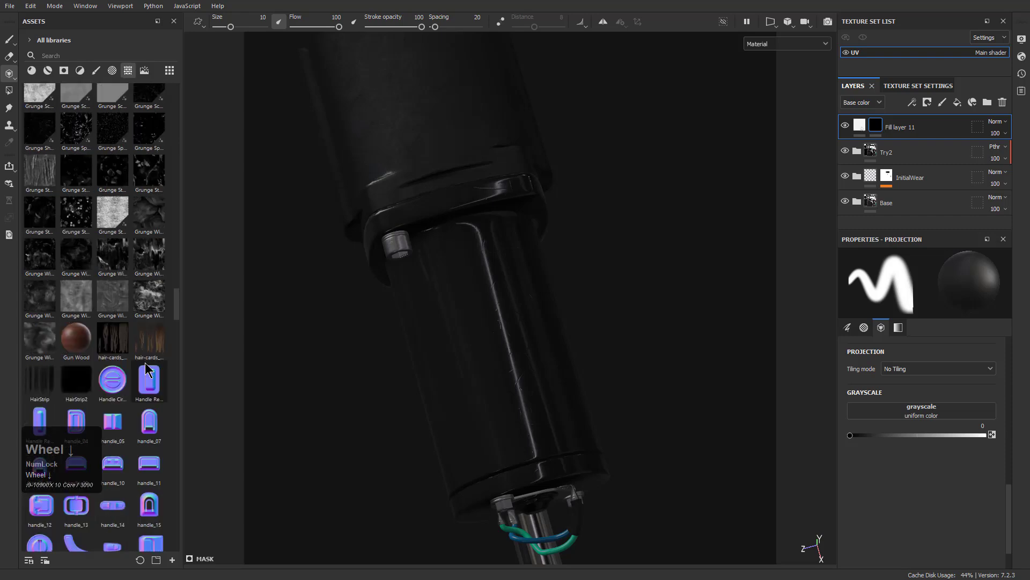
scroll(146, 369, "down", 6)
scroll(103, 249, "up", 20)
scroll(103, 250, "up", 10)
Search the texture assets for "color" and assign the color decal as the projection's grayscale source
left_click(63, 55)
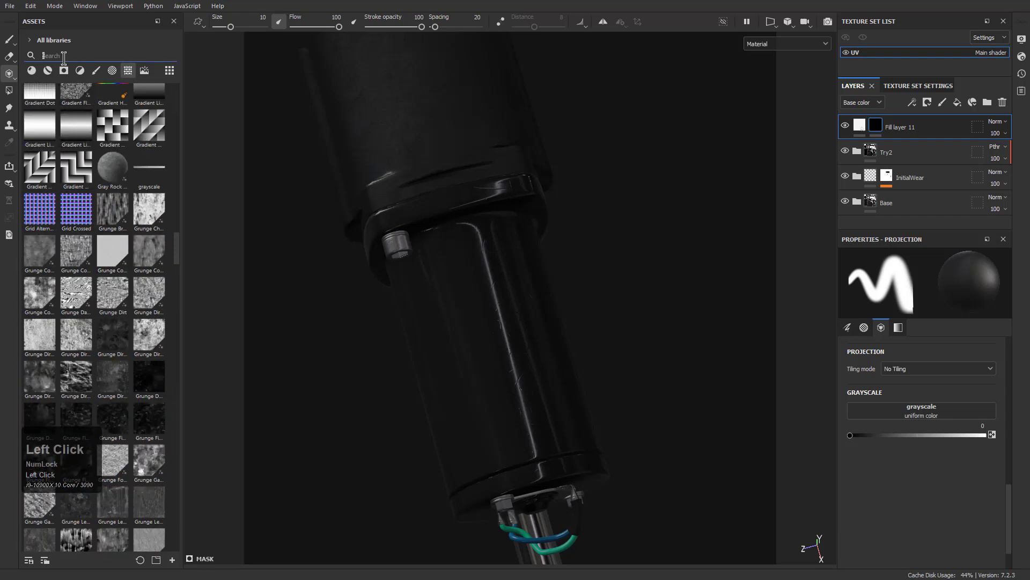
type("color")
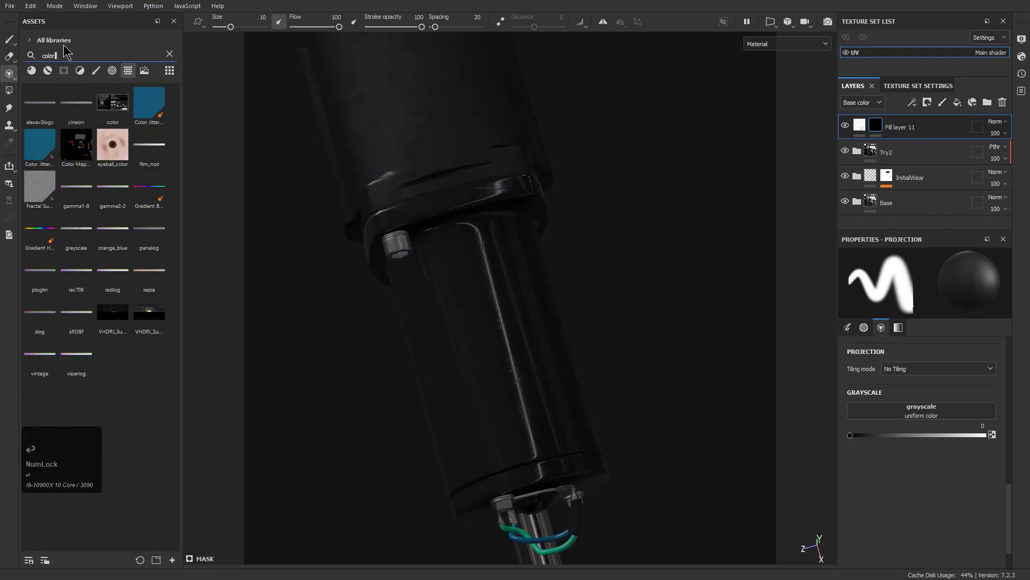
left_click_drag(113, 103, 900, 416)
Frame the upper part of the motor cylinder straight-on beneath the decal and set the viewport to orthographic view
left_click_drag(568, 338, 521, 375, "alt")
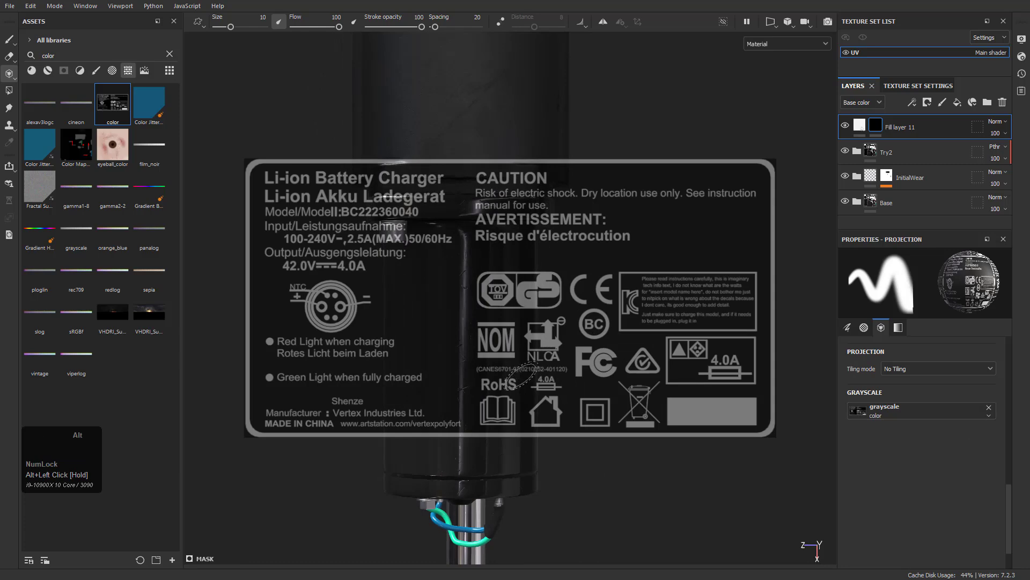
right_click_drag(470, 315, 752, 567, "alt")
middle_click_drag(416, 207, 446, 251, "alt")
right_click_drag(450, 258, 669, 532, "alt")
middle_click_drag(465, 255, 442, 239, "alt")
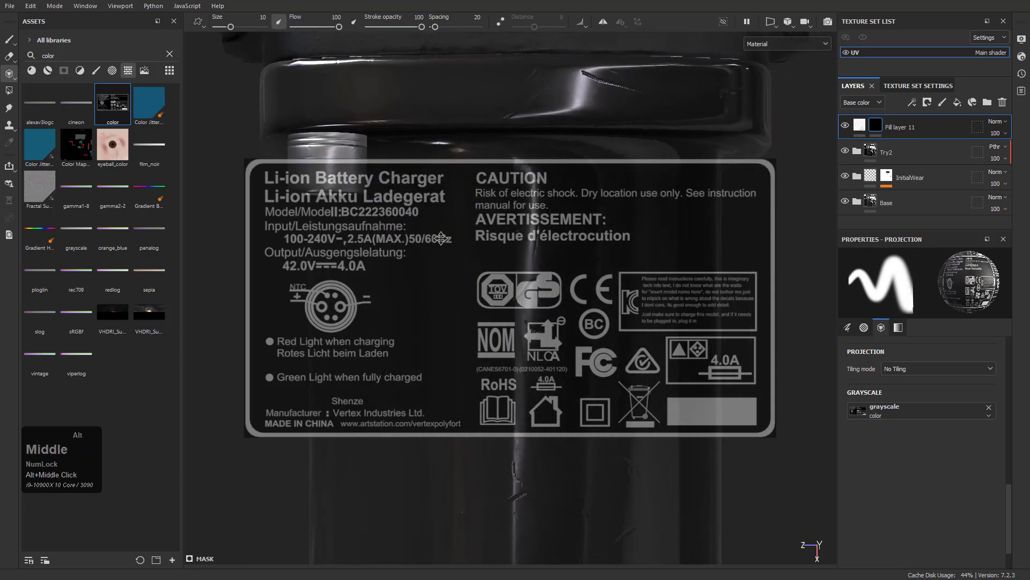
right_click_drag(442, 240, 589, 433, "alt")
mouse_move(585, 435)
middle_mouse_down("alt")
mouse_move(524, 407)
mouse_move(578, 417)
mouse_move(567, 406)
middle_mouse_up("alt")
right_click_drag(567, 407, 637, 479, "alt")
middle_click_drag(637, 479, 659, 468, "alt")
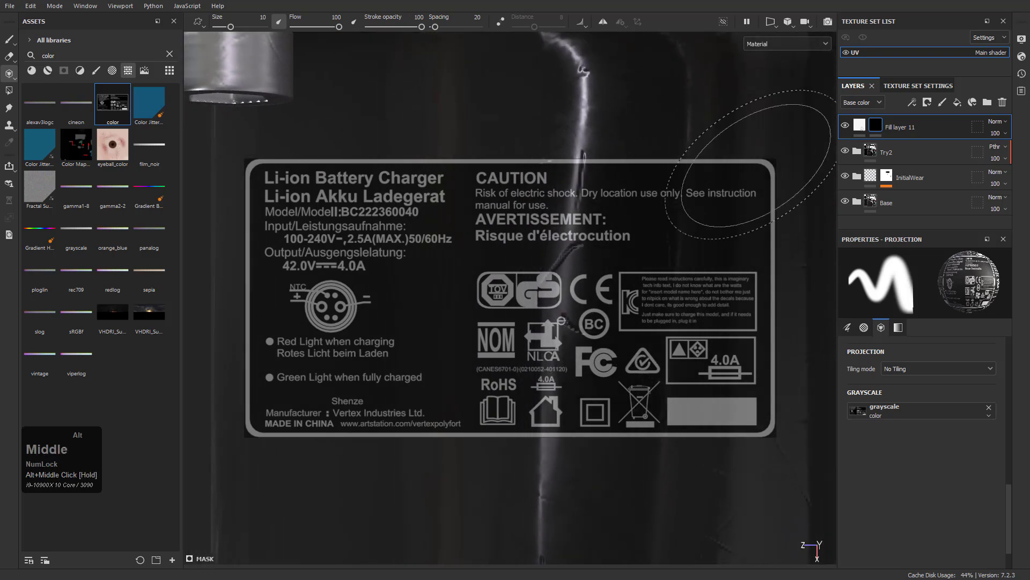
left_click(788, 21)
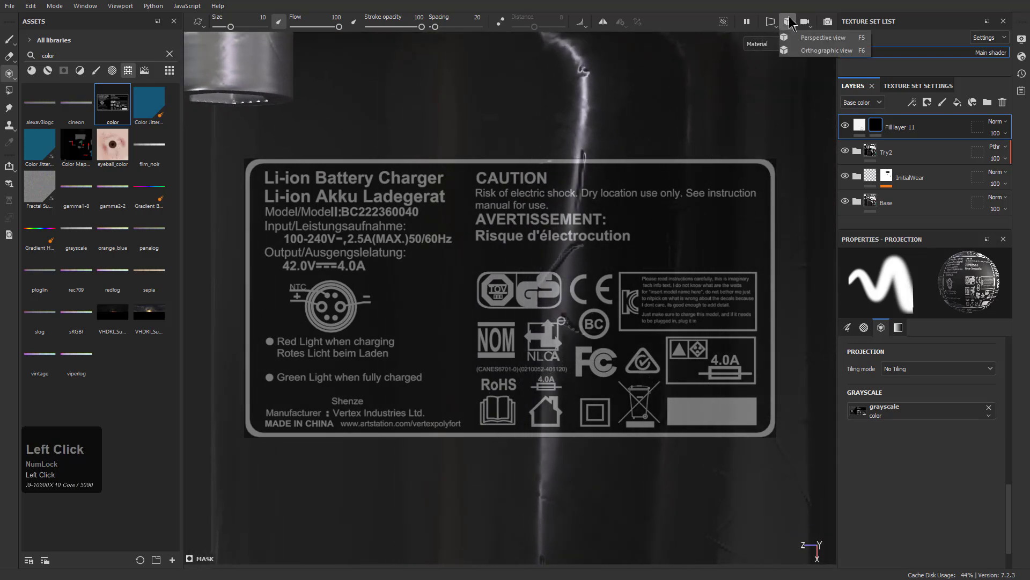
left_click(826, 51)
Align the cylinder beneath the decal, project the whole label into Fill layer 11's mask, and return to the Paint tool
middle_click_drag(652, 161, 599, 206, "alt")
right_click_drag(598, 206, 547, 112, "alt")
middle_click_drag(547, 113, 556, 149, "alt")
right_click_drag(556, 150, 608, 275, "alt")
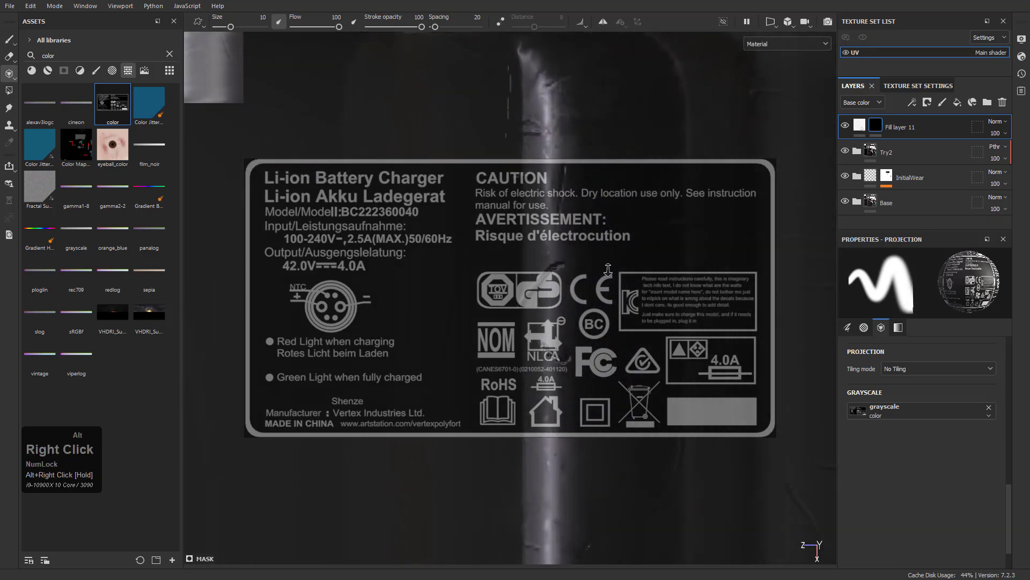
mouse_move(381, 220)
left_mouse_down()
mouse_move(414, 264)
mouse_move(330, 231)
mouse_move(322, 402)
mouse_move(460, 451)
mouse_move(607, 392)
mouse_move(626, 423)
mouse_move(735, 344)
mouse_move(746, 225)
mouse_move(719, 193)
mouse_move(319, 438)
mouse_move(456, 397)
left_mouse_up()
key("1")
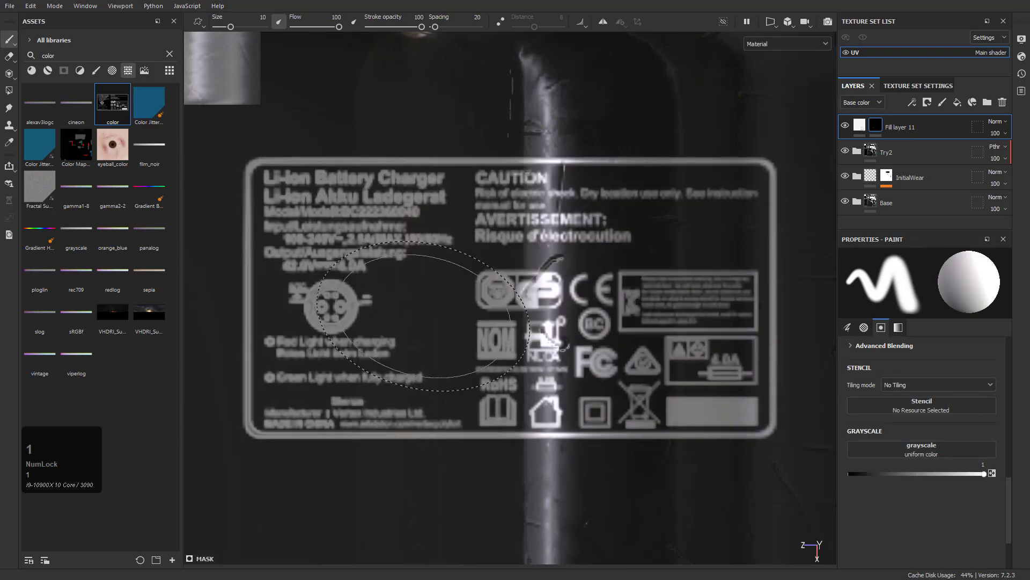
Inspect the projected label on the motor cylinder from several angles and under different environment lighting
left_click_drag(429, 309, 483, 268, "alt")
right_click_drag(483, 268, 464, 257, "alt")
middle_click_drag(542, 429, 507, 230, "alt")
mouse_move(507, 231)
right_mouse_down("alt")
mouse_move(511, 243)
mouse_move(429, 183)
right_mouse_up("alt")
left_click_drag(430, 183, 430, 215, "alt")
right_click_drag(429, 215, 384, 115, "alt")
middle_click_drag(537, 354, 509, 239, "alt")
left_click_drag(509, 240, 483, 236, "alt")
mouse_move(483, 236)
right_mouse_down("alt")
mouse_move(505, 253)
mouse_move(498, 240)
right_mouse_up("alt")
left_click_drag(498, 240, 492, 268, "alt")
right_click_drag(477, 243, 507, 271, "shift")
left_click_drag(518, 309, 478, 295, "alt")
Rename Fill layer 11 as Decal and select its fill content for editing
double_click(885, 128)
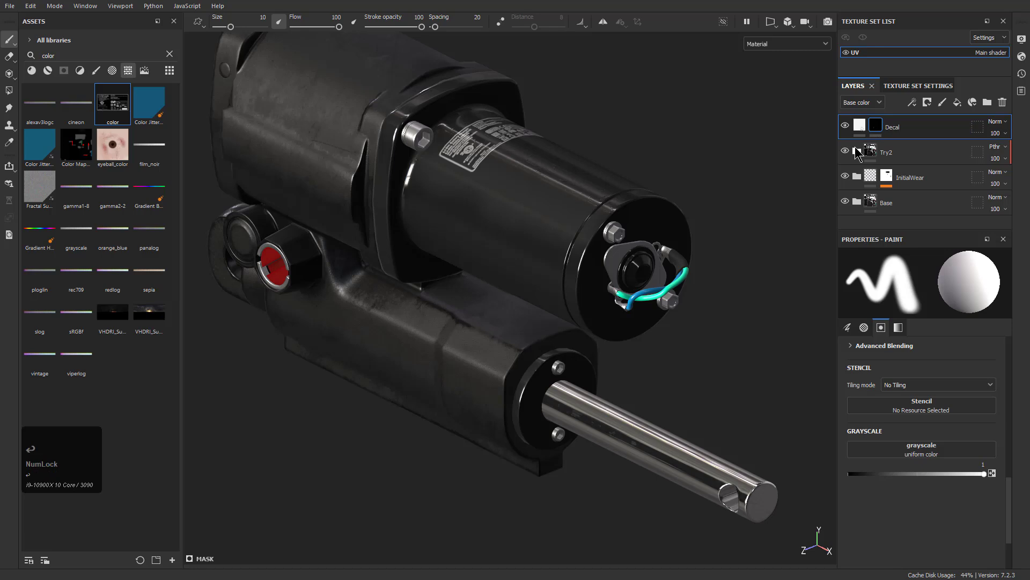
left_click(859, 125)
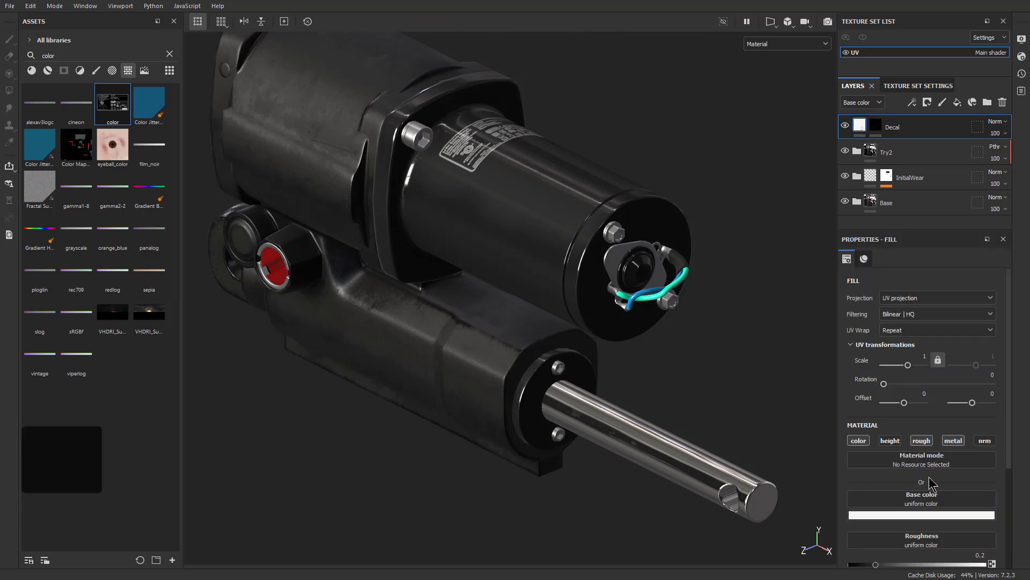
Try a slight height offset on the Decal layer's material
scroll(910, 459, "down", 3)
left_click(889, 291)
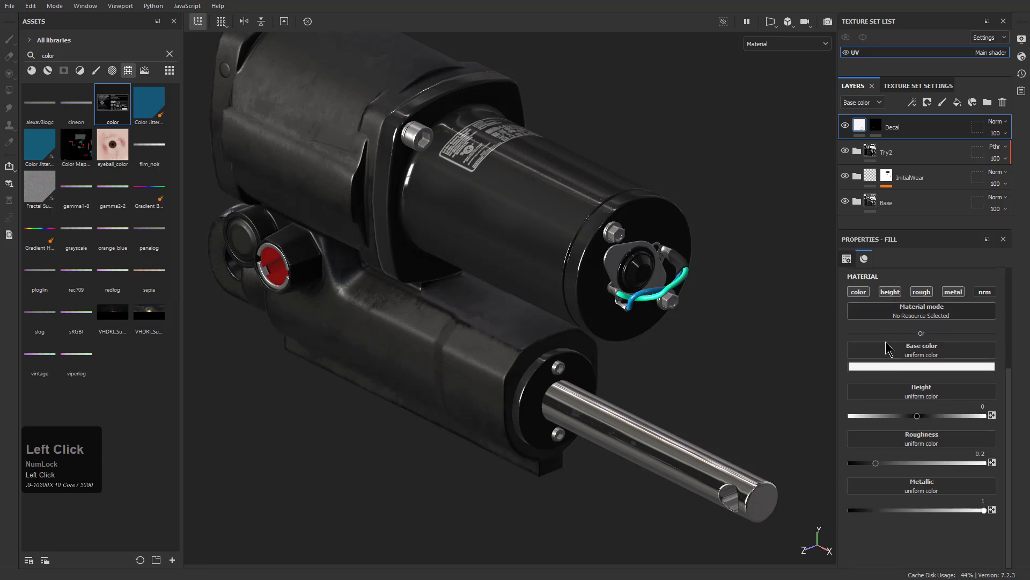
left_click_drag(918, 416, 931, 420)
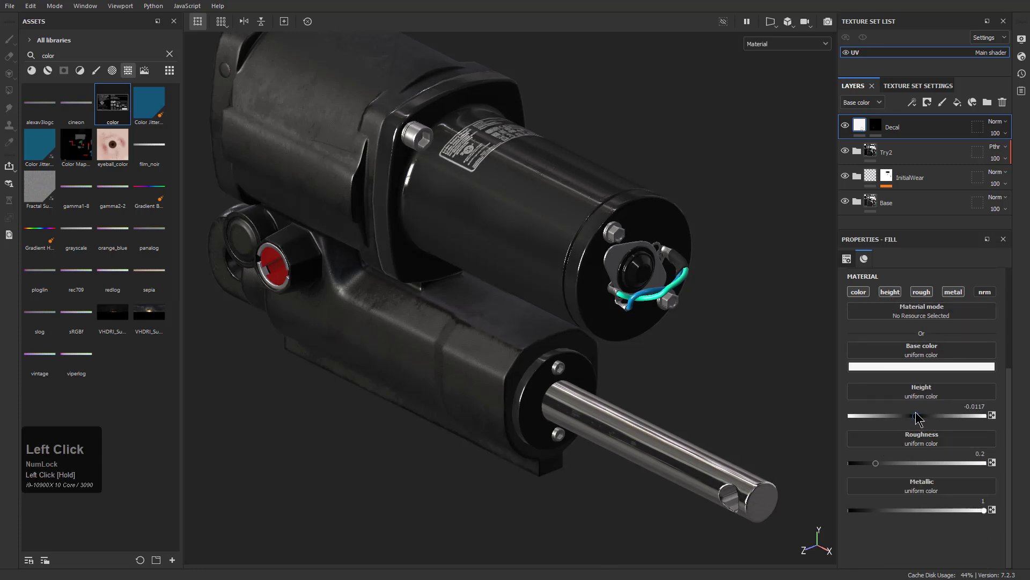
left_click(888, 293)
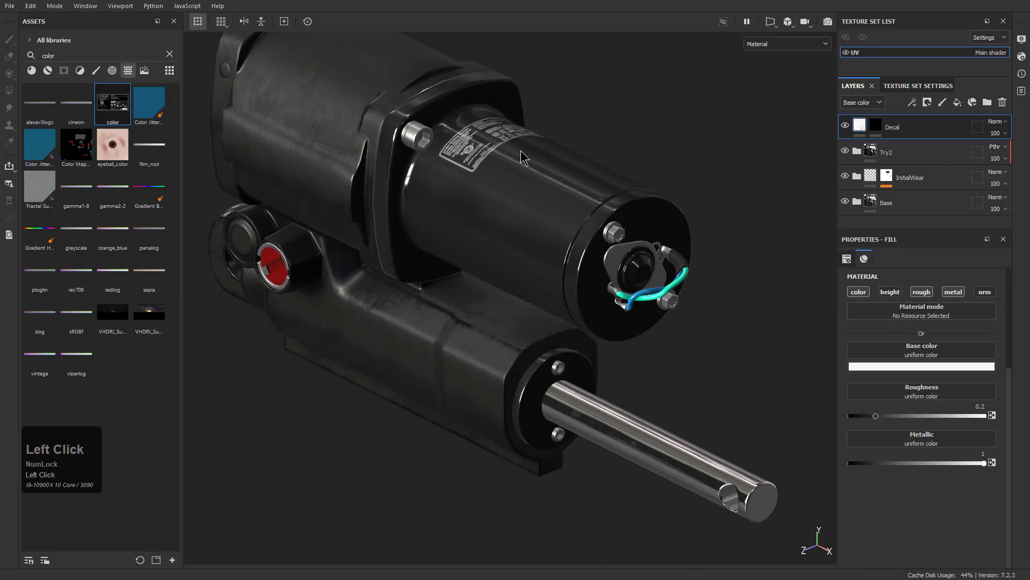
Compare the texturing stages under rotated lighting by toggling the Decal, Try2, InitialWear and Base layers, leaving all of them visible
right_click_drag(543, 196, 486, 178, "shift")
left_click_drag(501, 302, 485, 247, "alt")
right_click_drag(487, 244, 487, 242, "alt")
middle_click_drag(488, 242, 490, 282)
left_click_drag(490, 282, 485, 239, "alt")
middle_click_drag(479, 237, 479, 243, "alt")
left_click(845, 152)
left_click(845, 152)
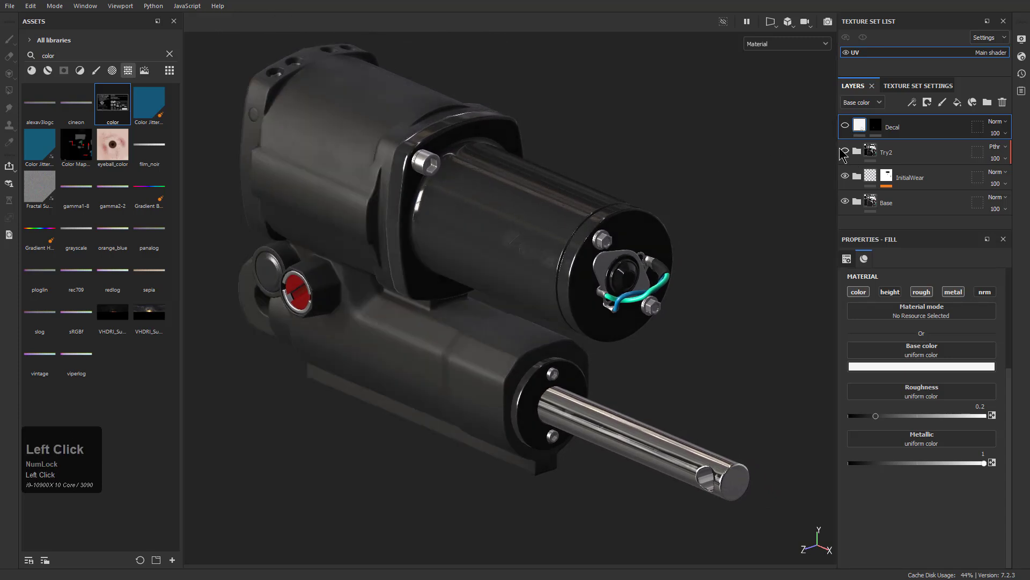
left_click(846, 179)
left_click(845, 202)
left_click(845, 202)
left_click(845, 202)
left_click(845, 203)
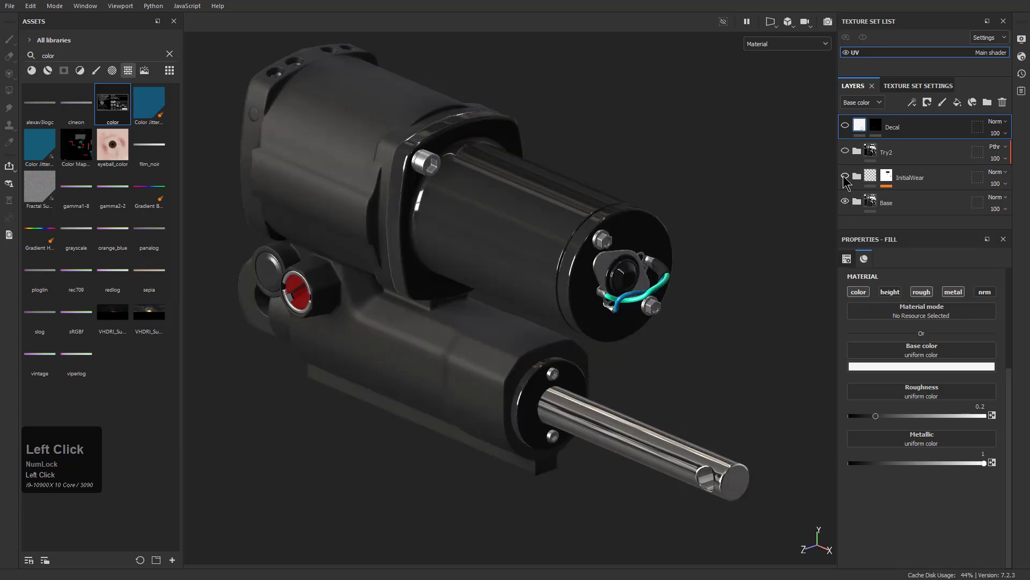
left_click(845, 151)
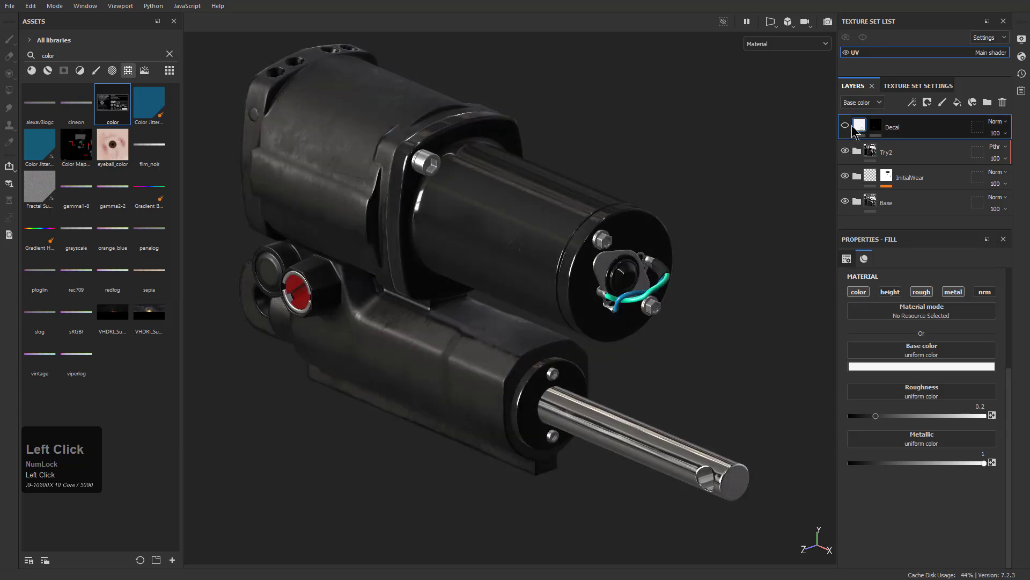
right_click_drag(660, 138, 655, 203, "alt")
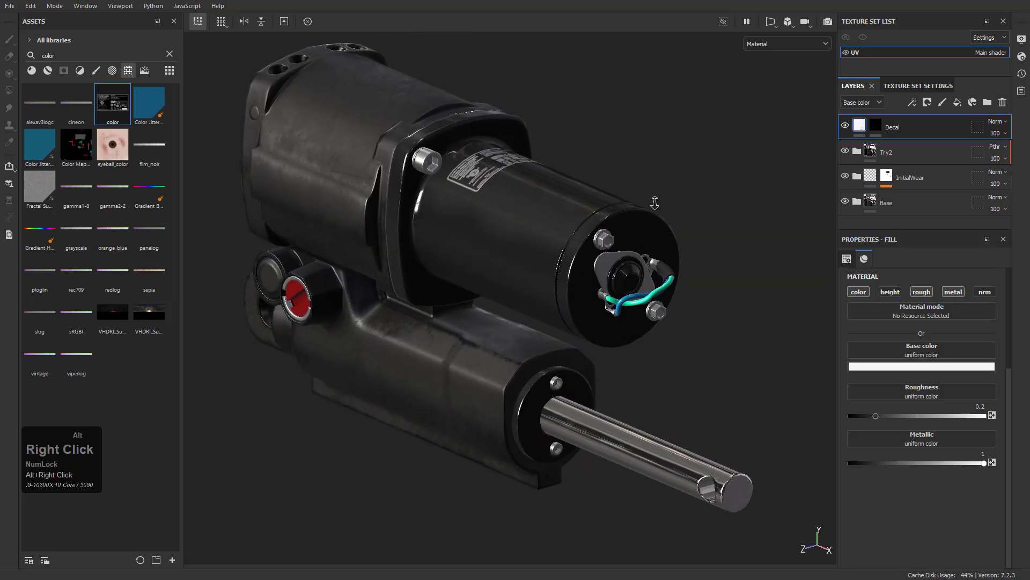
middle_click_drag(655, 203, 649, 219, "alt")
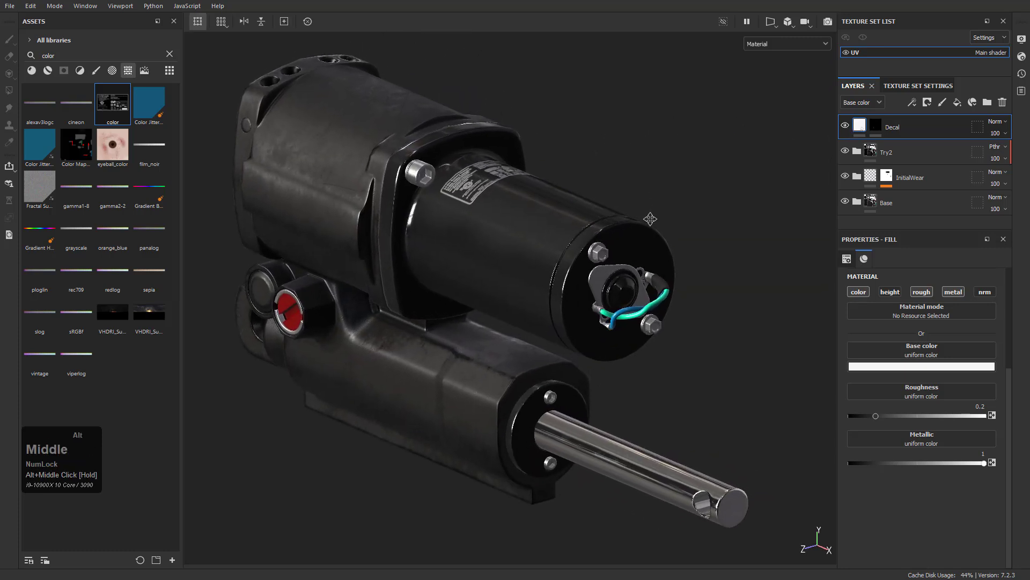
Start a texture export and browse for its output directory to the SP folder inside PowerSave
left_click(10, 6)
left_click(58, 184)
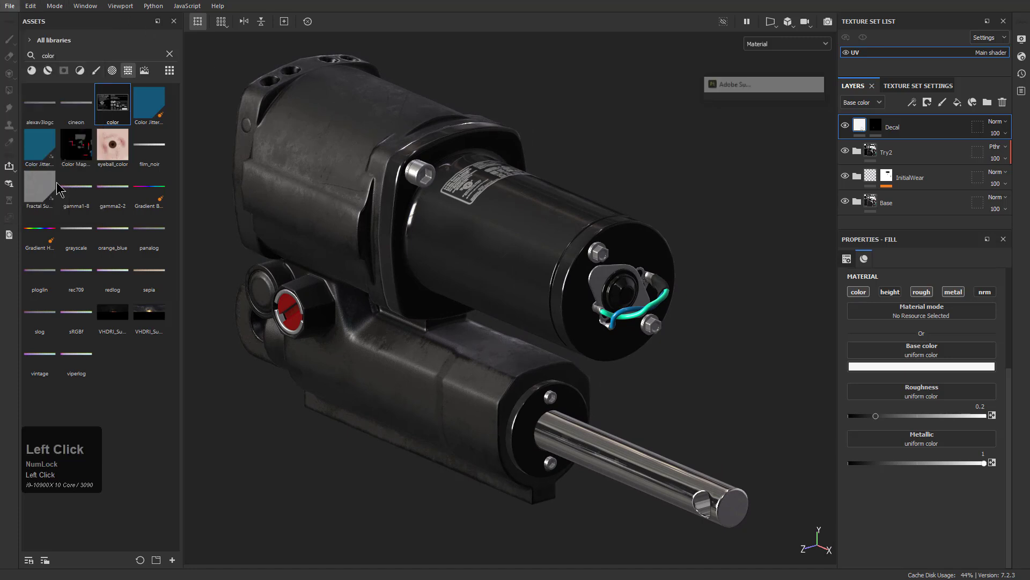
left_click(678, 156)
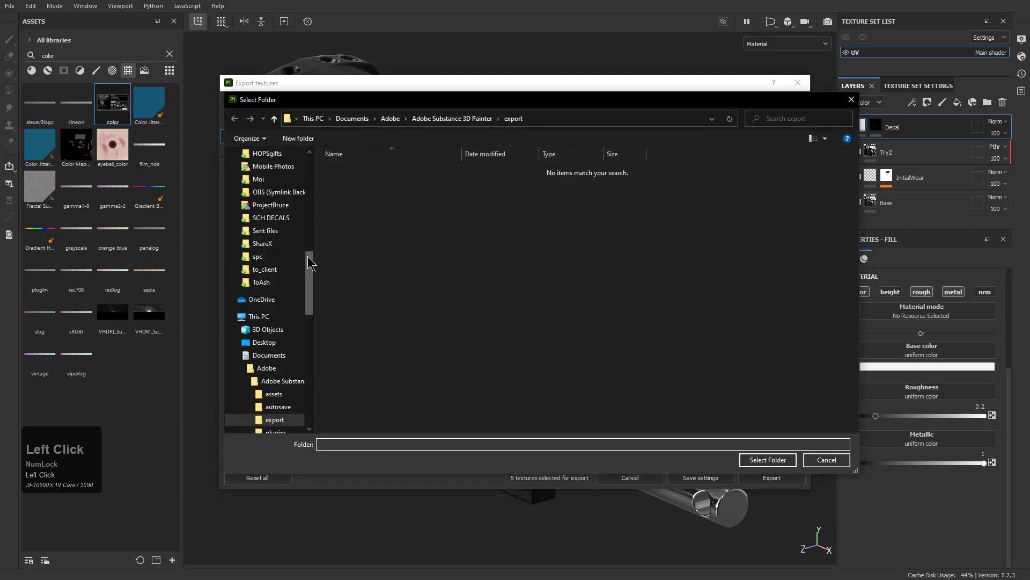
scroll(296, 263, "up", 1)
left_click_drag(311, 257, 314, 132)
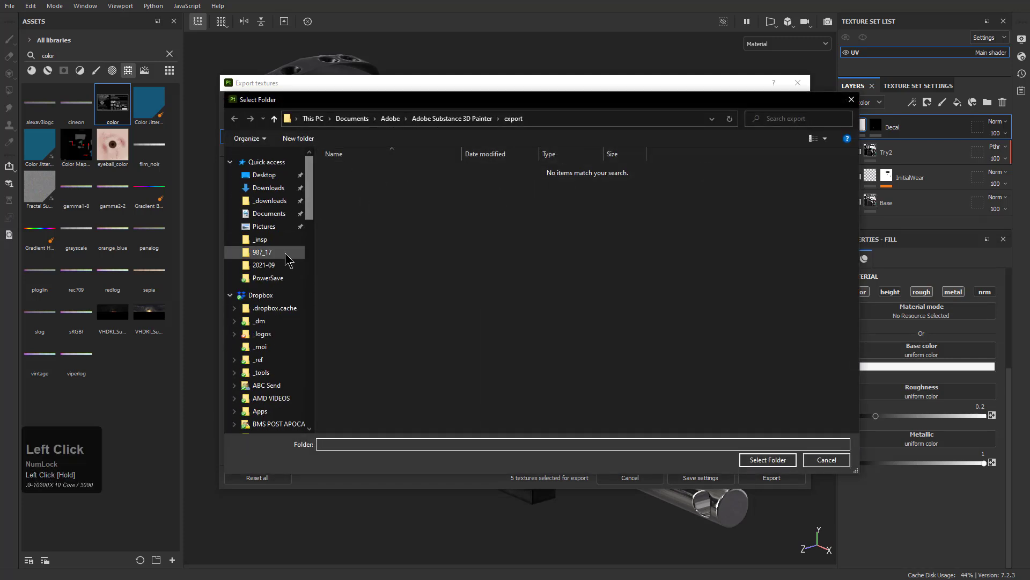
left_click(268, 278)
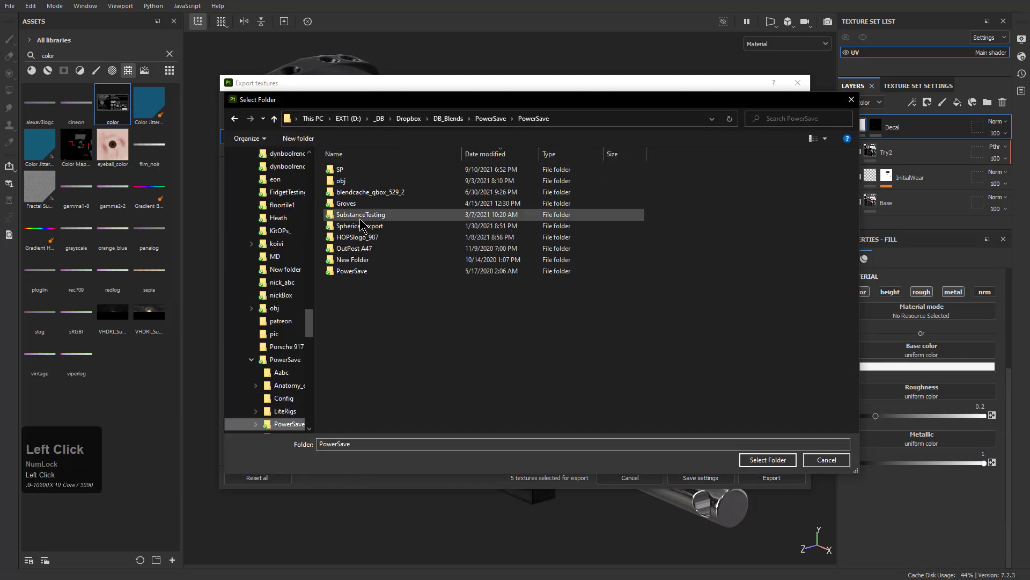
double_click(346, 170)
Create a new folder named piston6_4 inside the SP folder
right_click(355, 215)
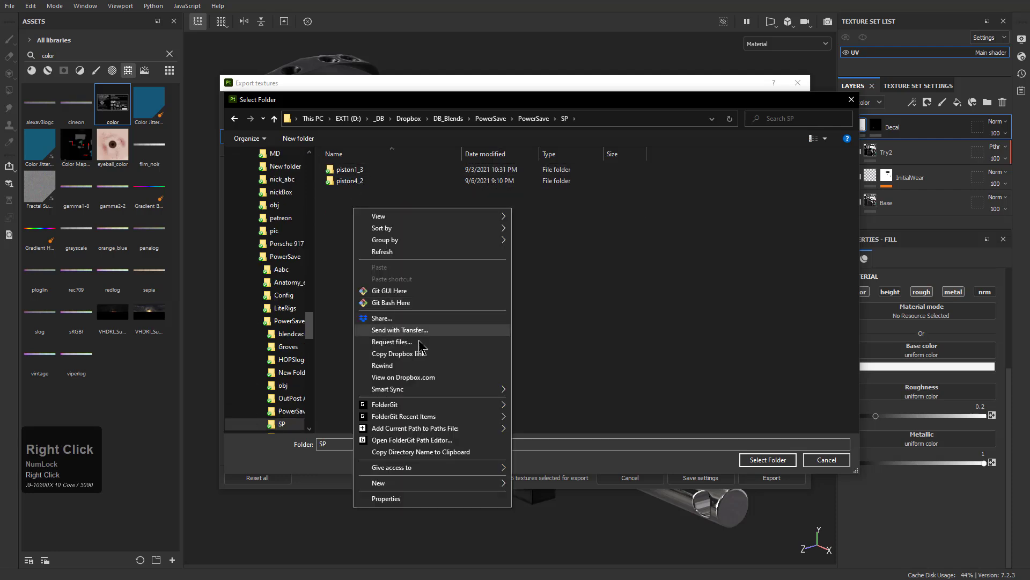
left_click(488, 484)
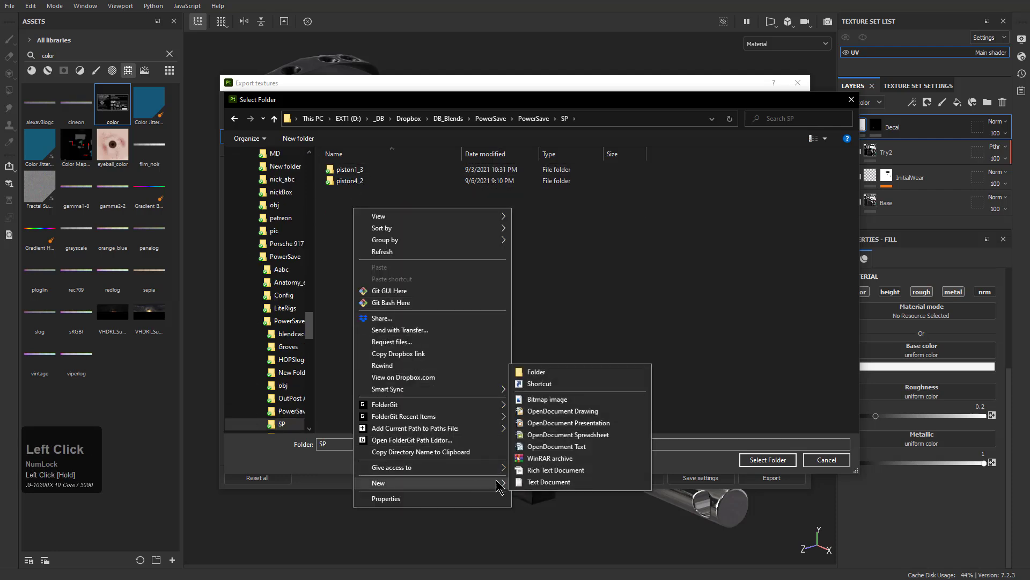
left_click(519, 371)
type("piston6_4")
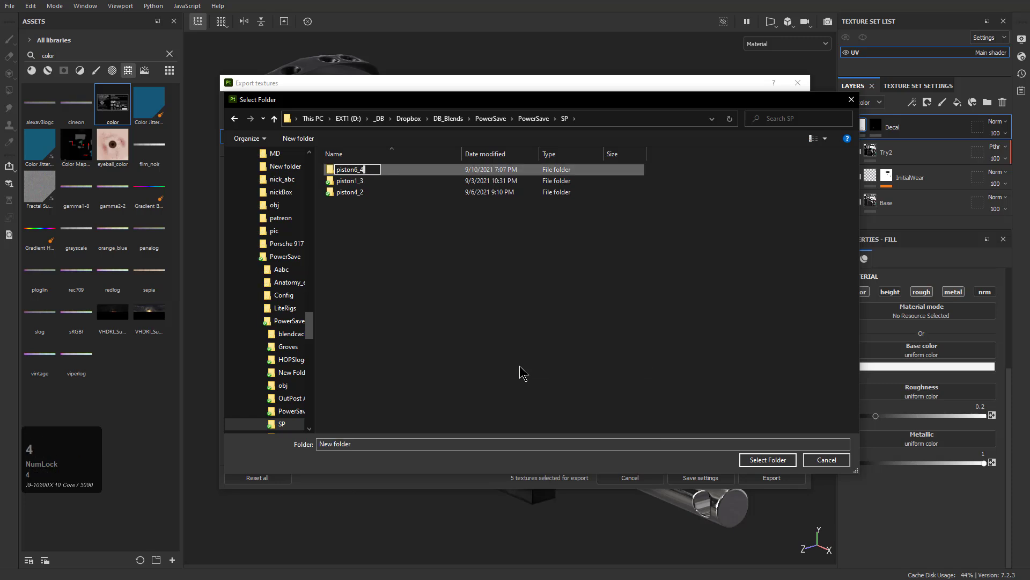
Choose the piston6_4 folder as the export directory and use the output template Document channels + Normal + AO (No Alpha)
key("Return")
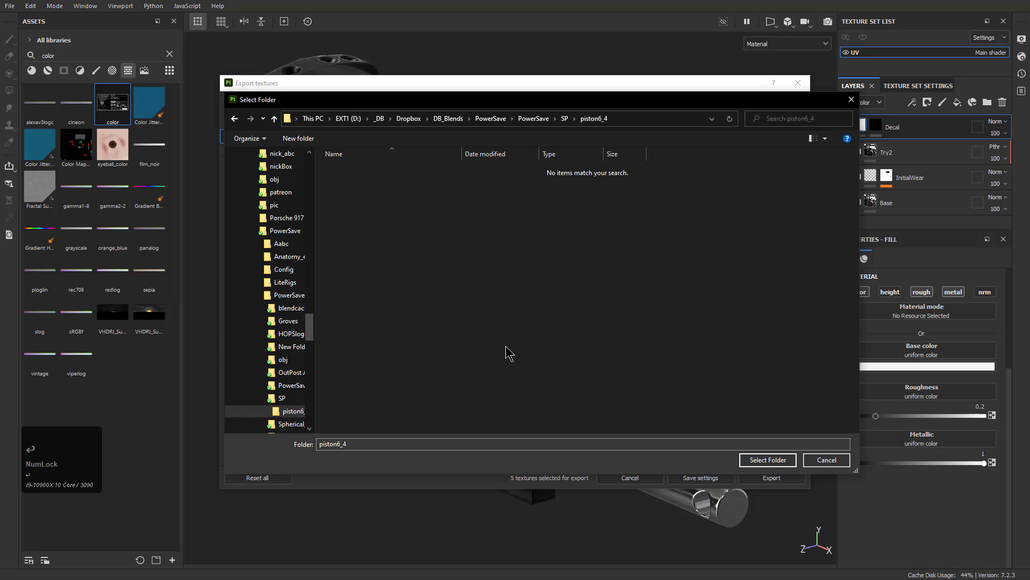
left_click(767, 460)
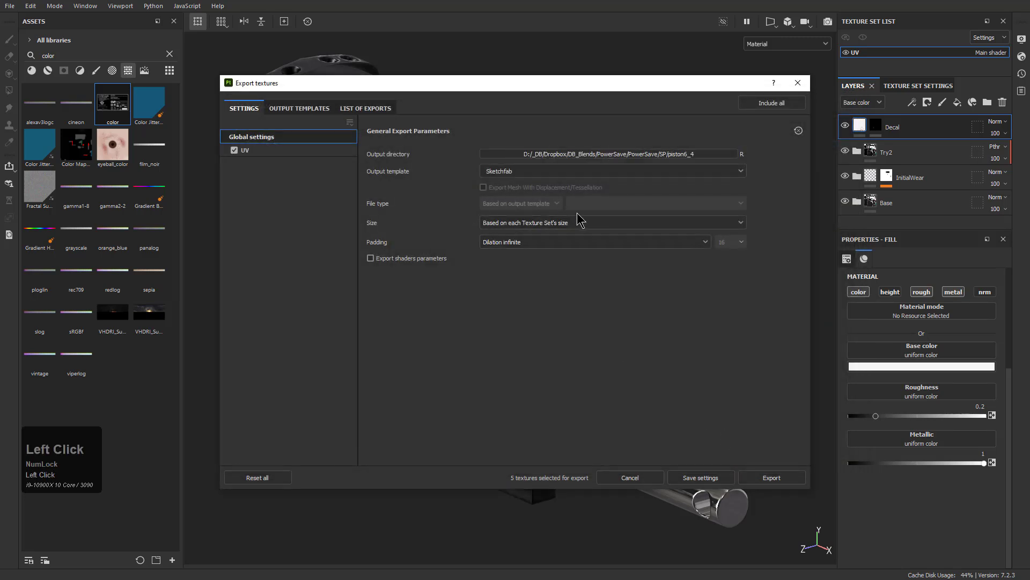
left_click(541, 172)
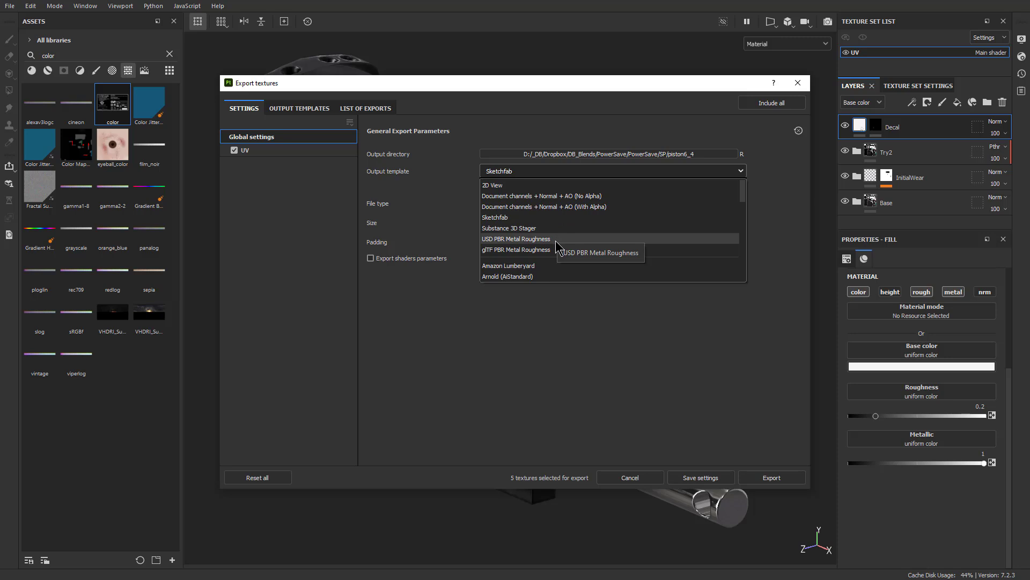
left_click(560, 198)
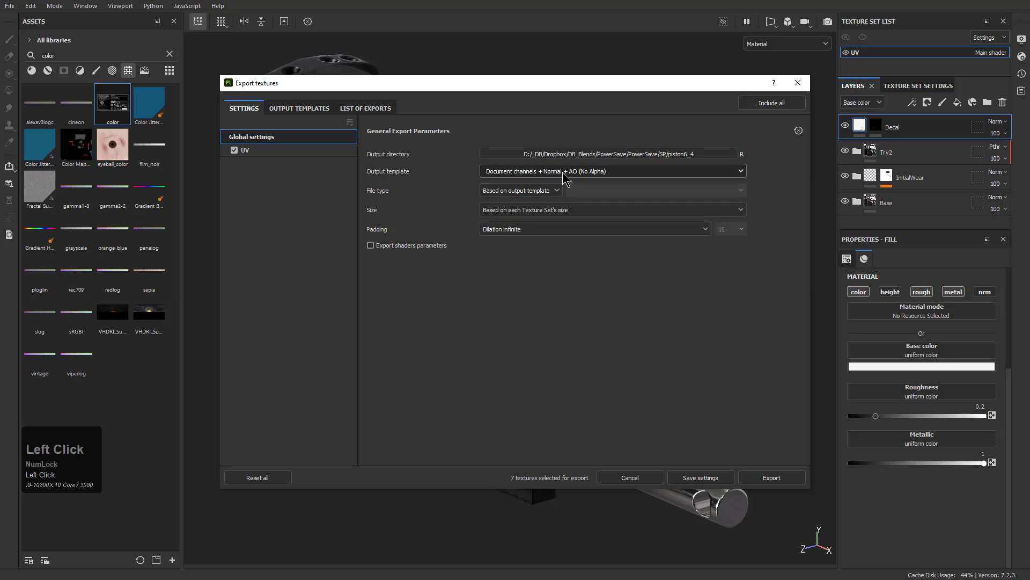
Set the file type to png with 16 bits, export the textures and open the output directory
left_click(549, 192)
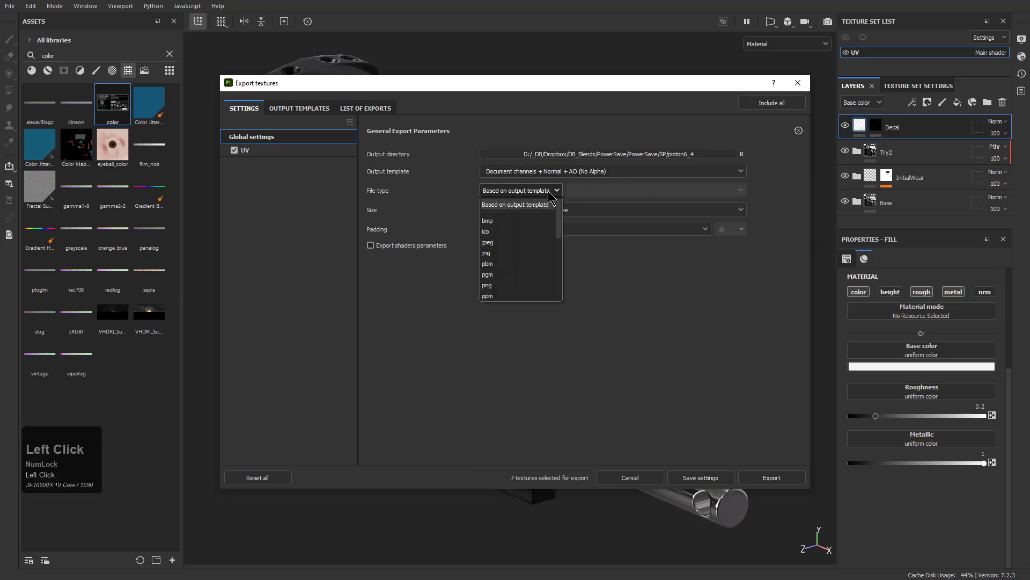
scroll(526, 279, "down", 2)
left_click(505, 260)
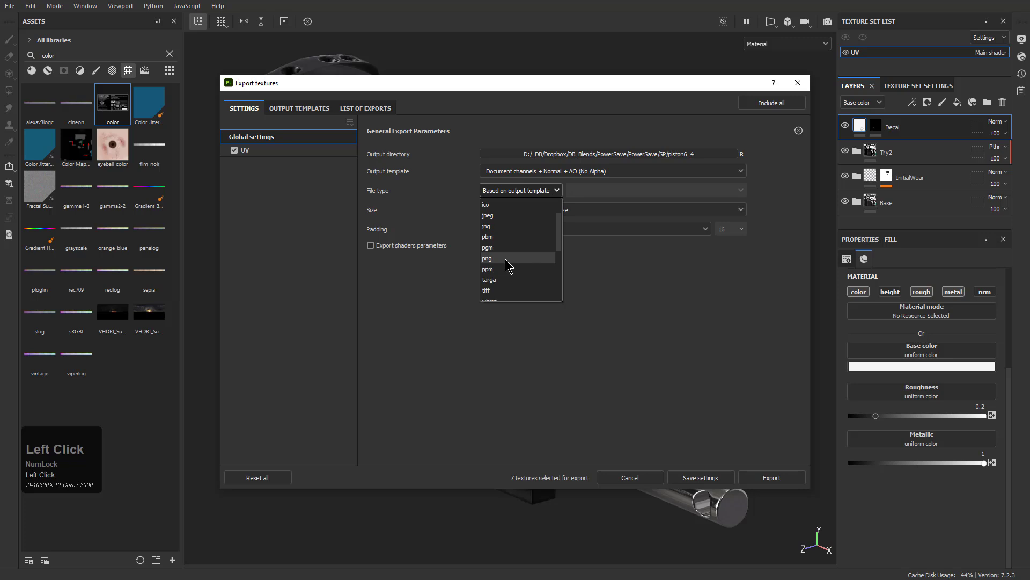
left_click(602, 191)
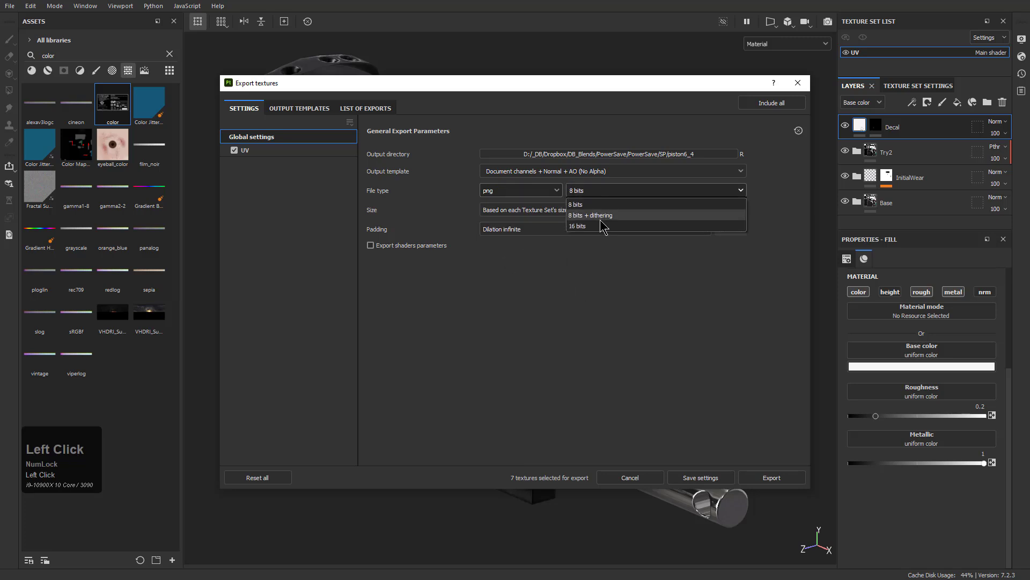
left_click(604, 229)
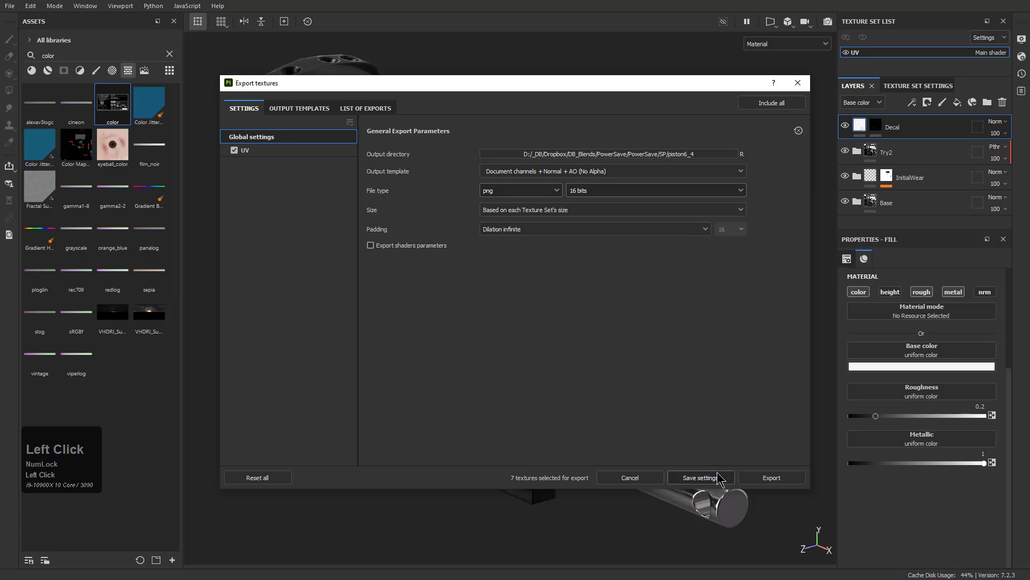
left_click(775, 479)
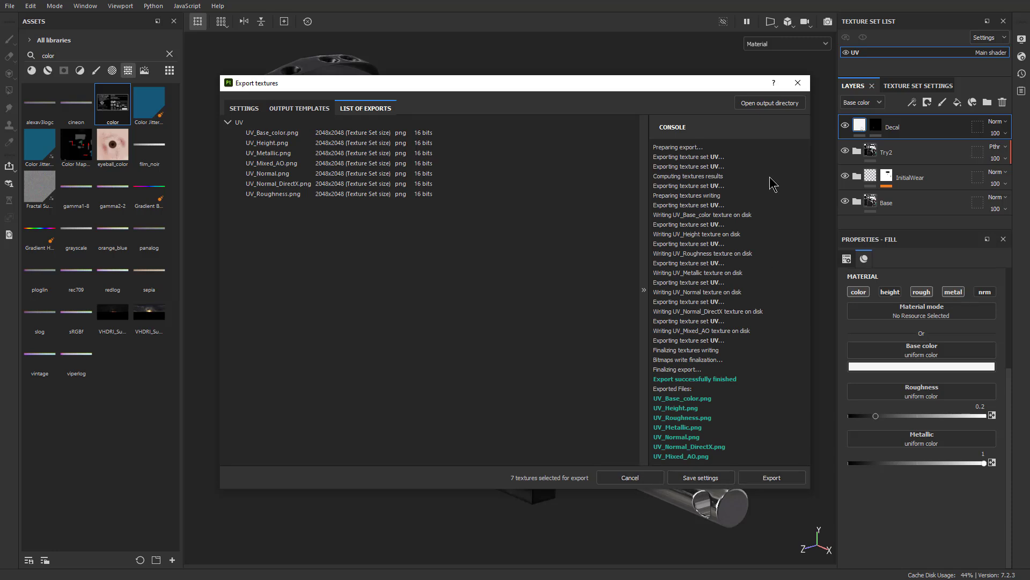
left_click(771, 104)
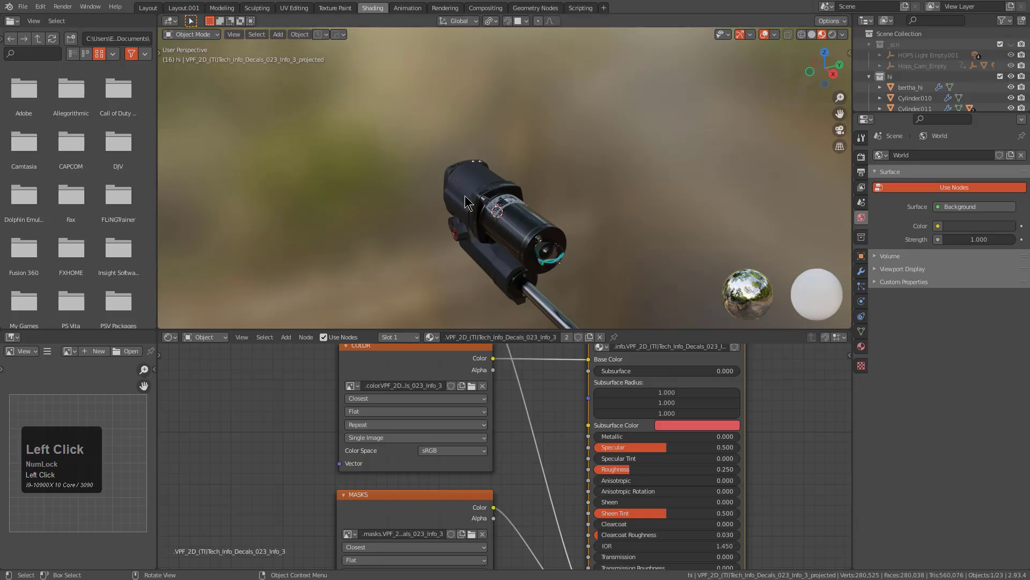
Switch to Blender and display only the low-poly actuator collection, with nothing selected
mouse_move(483, 161)
middle_mouse_down()
mouse_move(466, 103)
mouse_move(524, 140)
middle_mouse_up()
key("2")
key("3")
middle_click_drag(558, 210, 524, 166, "shift")
key("a")
middle_click_drag(525, 165, 538, 144, "shift")
scroll(539, 144, "down", 2)
key("alt+a")
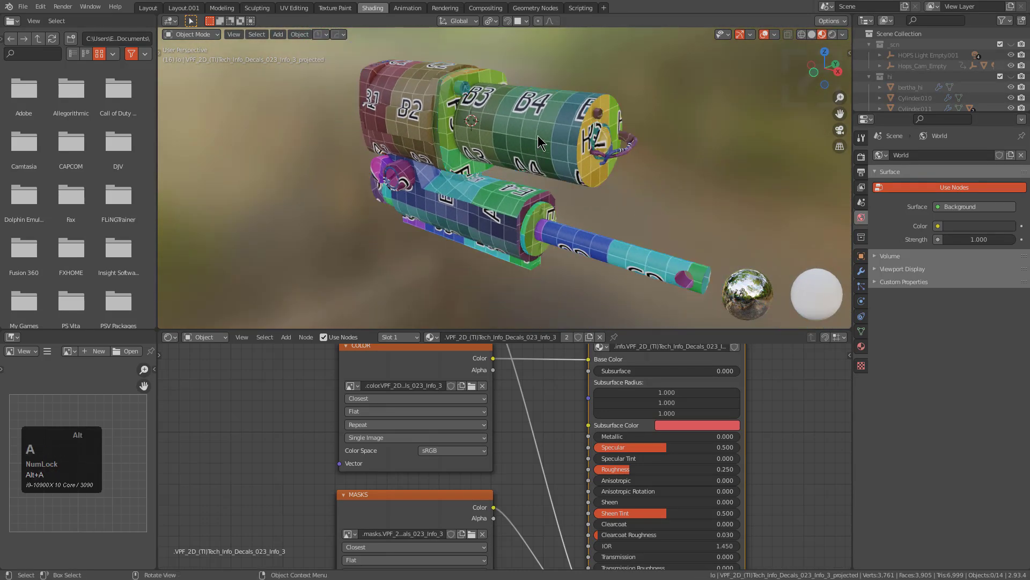
Delete the checker texture nodes from the low-poly motor cylinder's UV material and reposition its Principled BSDF node
left_click(538, 143)
scroll(524, 437, "down", 2)
middle_click_drag(520, 424, 526, 456)
key("alt+a")
key("b")
left_click_drag(225, 363, 633, 543)
key("x")
left_click_drag(717, 398, 677, 408)
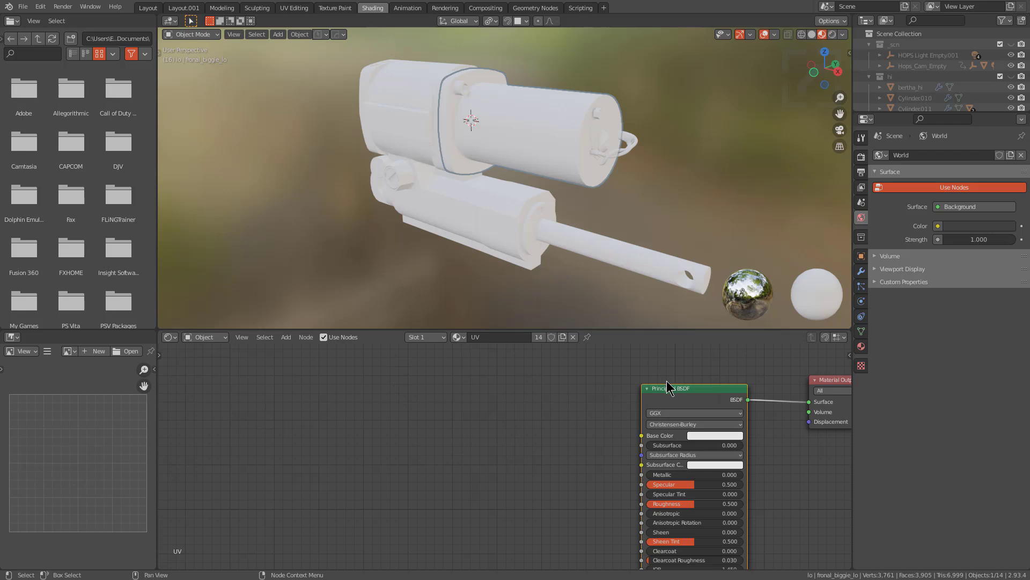
left_click(568, 397)
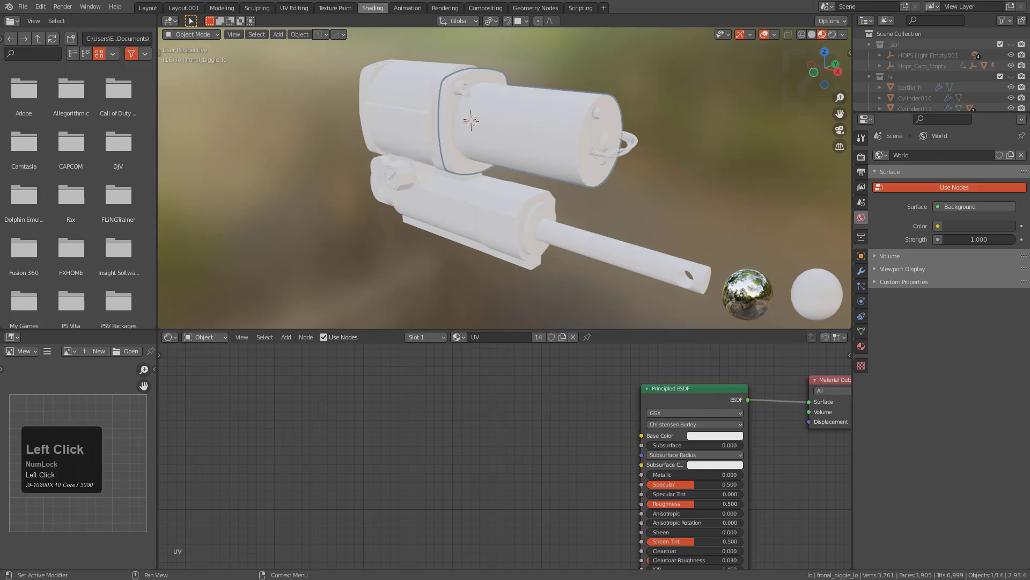
left_click(546, 419)
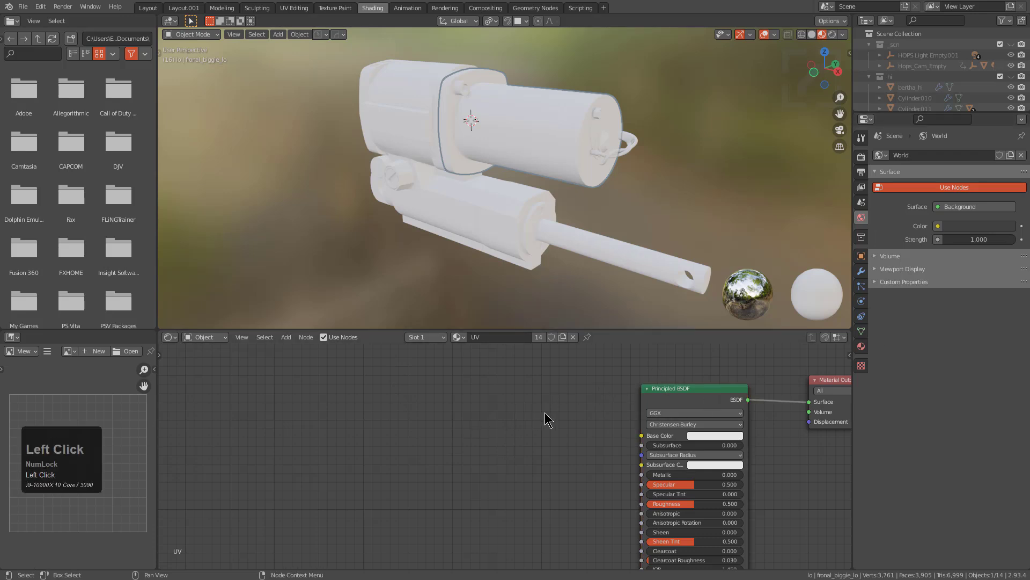
Run Principled Texture Setup on the UV material with all textures from the SP\piston6_4 folder
key("shift+t")
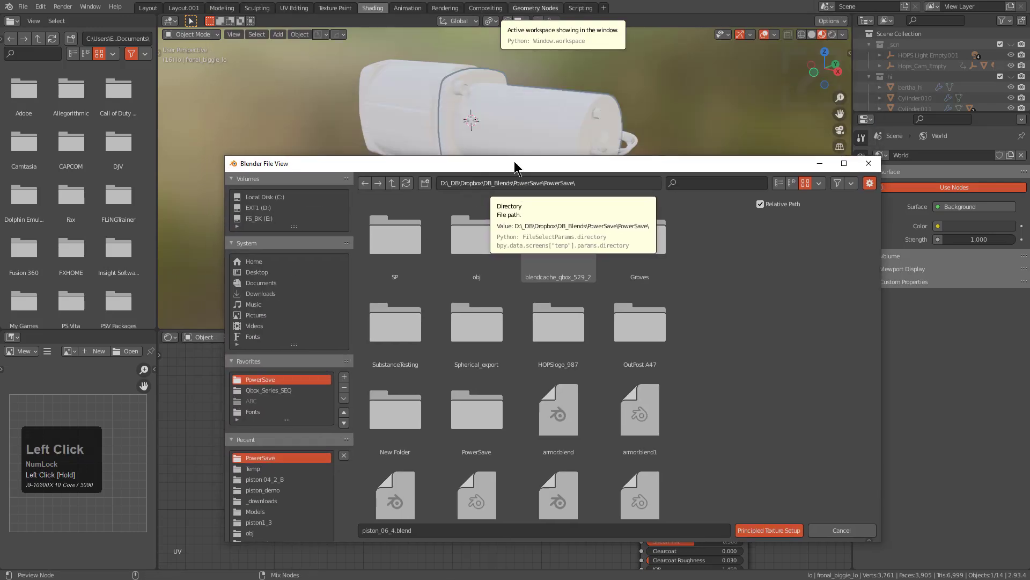
left_click(575, 183)
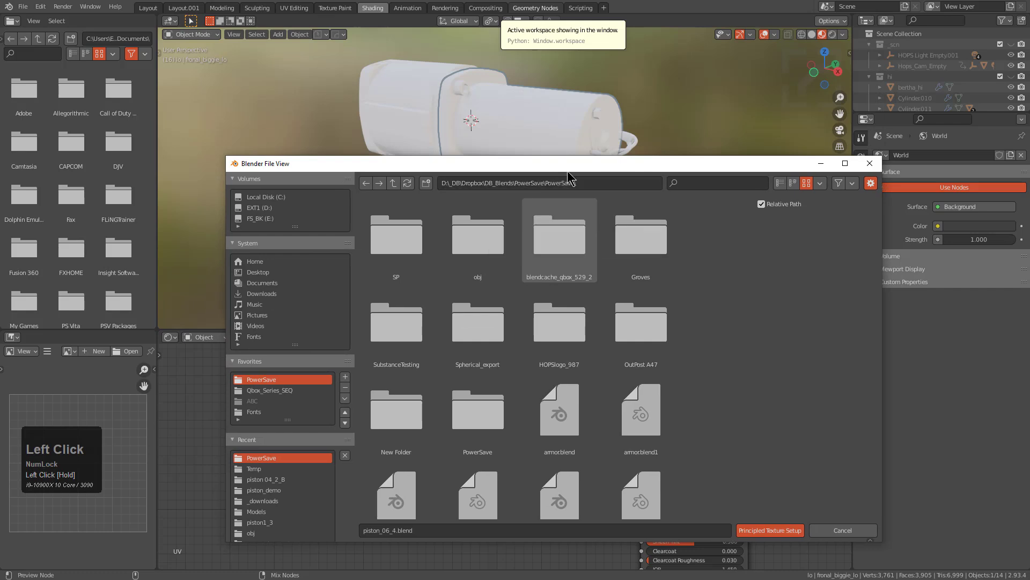
type("D:\\_DB\\Dropbox\\DB_Blends\\PowerSave\\PowerSave\\SP\\piston6_4")
key("KP_Enter")
key("a")
left_click(684, 384)
key("a")
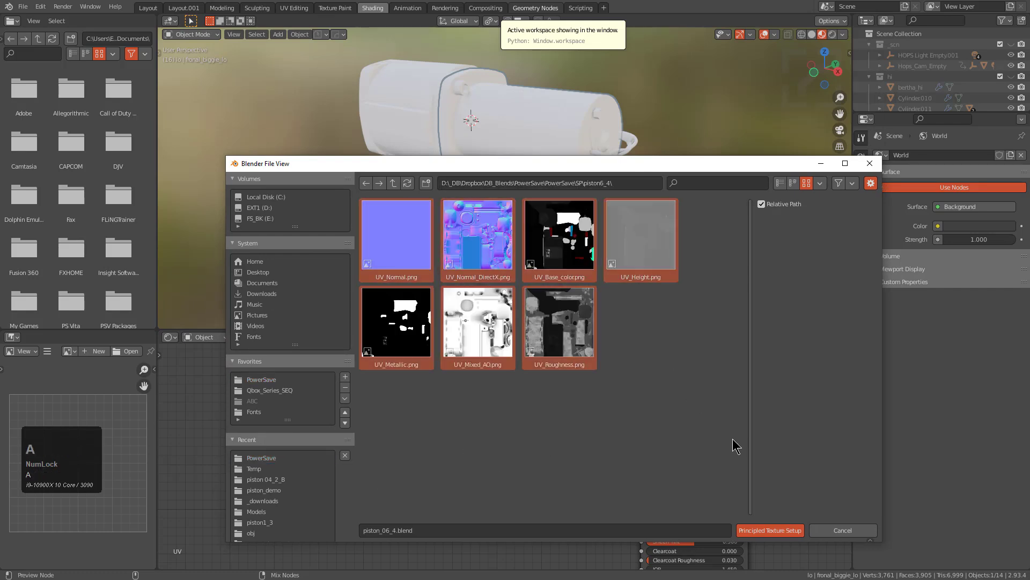
left_click(762, 530)
scroll(635, 430, "up", 1)
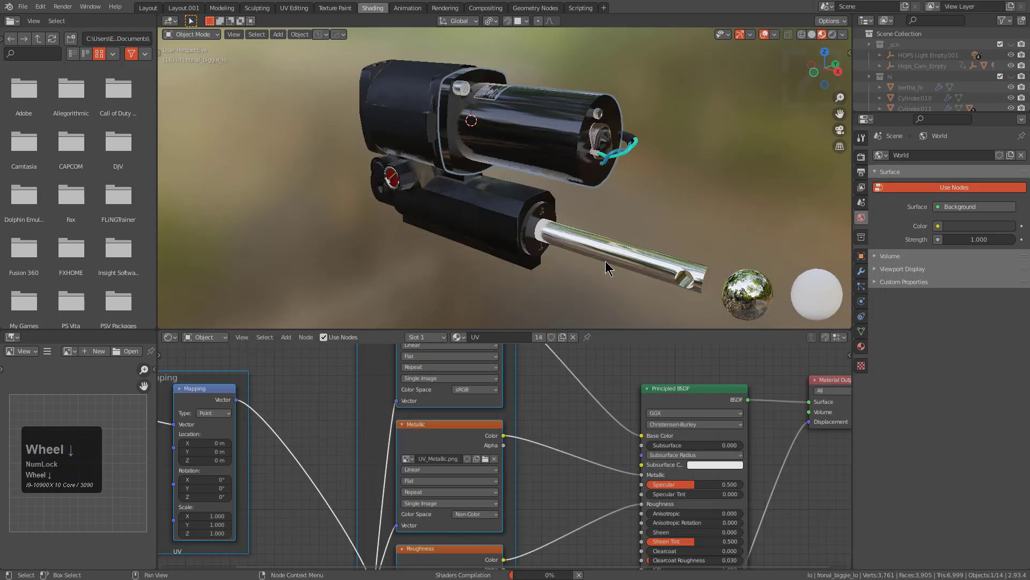
Examine the textured low-poly actuator up close from several angles
scroll(587, 131, "up", 3)
mouse_move(587, 131)
middle_mouse_down()
mouse_move(589, 182)
mouse_move(582, 122)
middle_mouse_up()
key("alt+v")
left_click(497, 150)
middle_click_drag(499, 152, 554, 221)
scroll(345, 92, "up", 1)
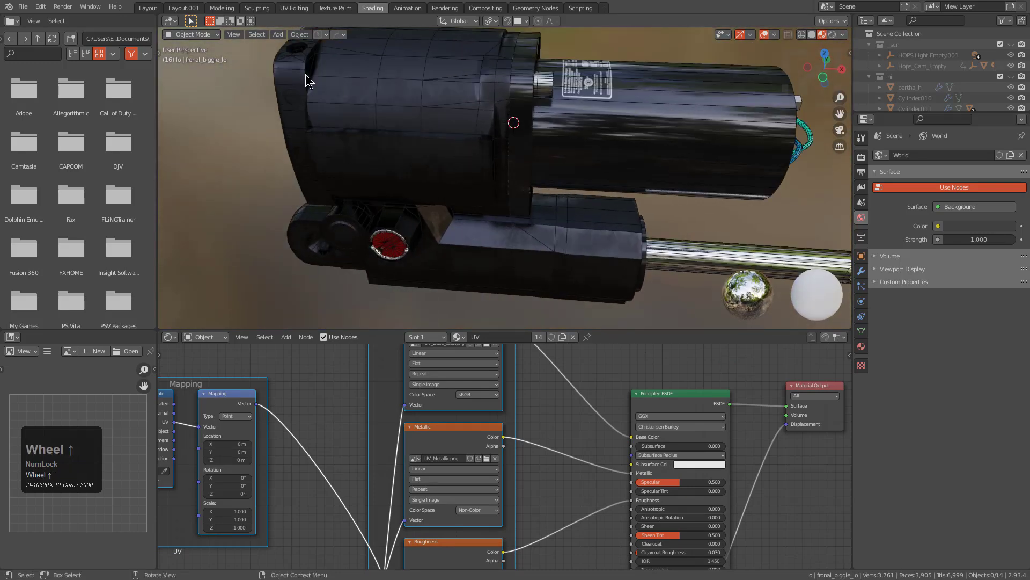
Compare the textured model's body and red knob with the reference photos in the Layout workspace
left_click(148, 7)
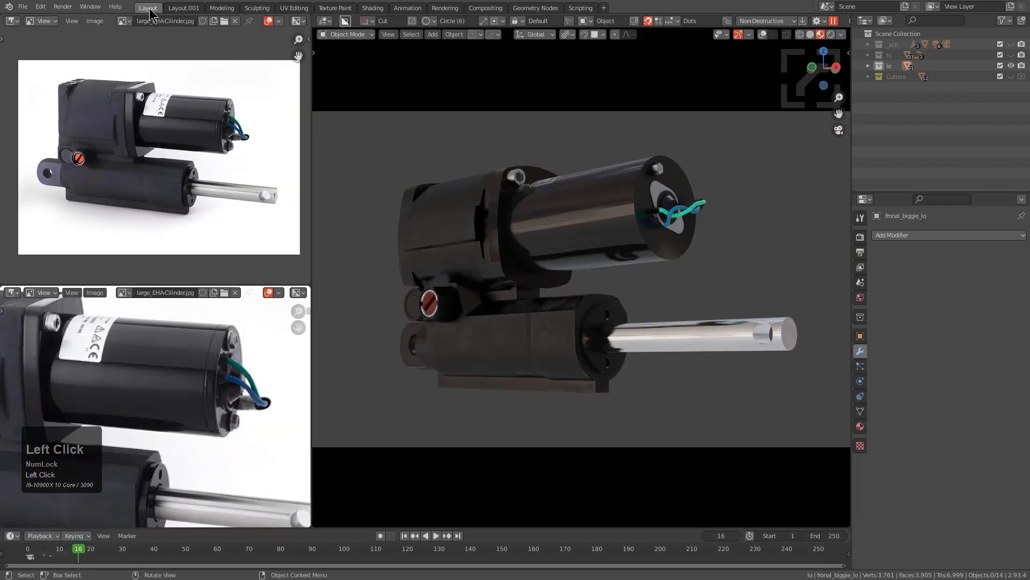
scroll(482, 258, "up", 2)
right_click(488, 249)
left_click(488, 249)
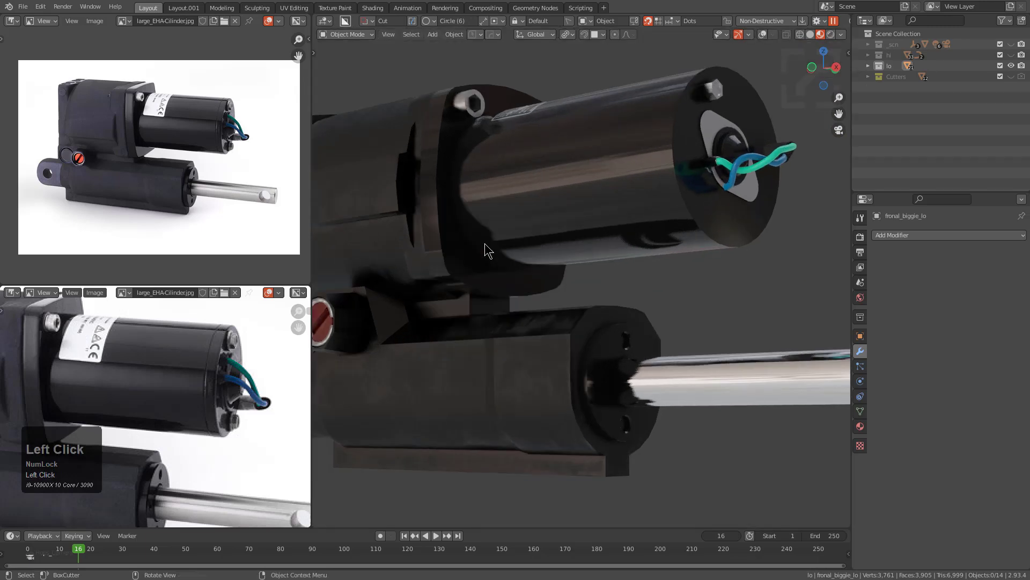
middle_click_drag(488, 249, 630, 237, "shift")
scroll(629, 236, "up", 2)
right_click(623, 232)
left_click(620, 229)
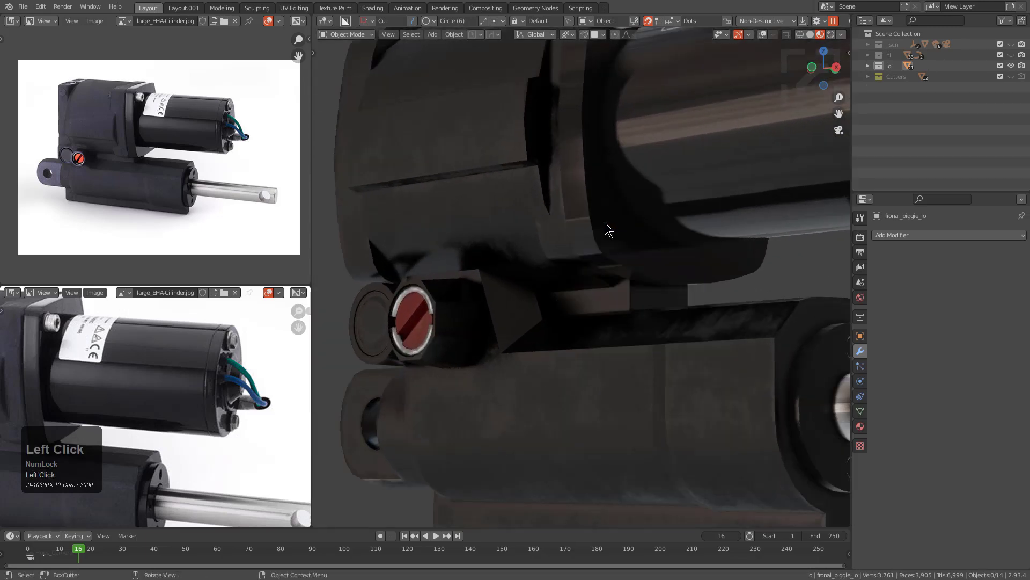
scroll(611, 229, "down", 4)
Turn on the viewport overlays, check the high-poly collection, and display the _scn collection together with the lo collection
left_click(763, 34)
middle_click_drag(683, 148, 620, 188)
scroll(708, 251, "down", 1)
middle_click_drag(708, 251, 651, 231)
key("3")
key("2")
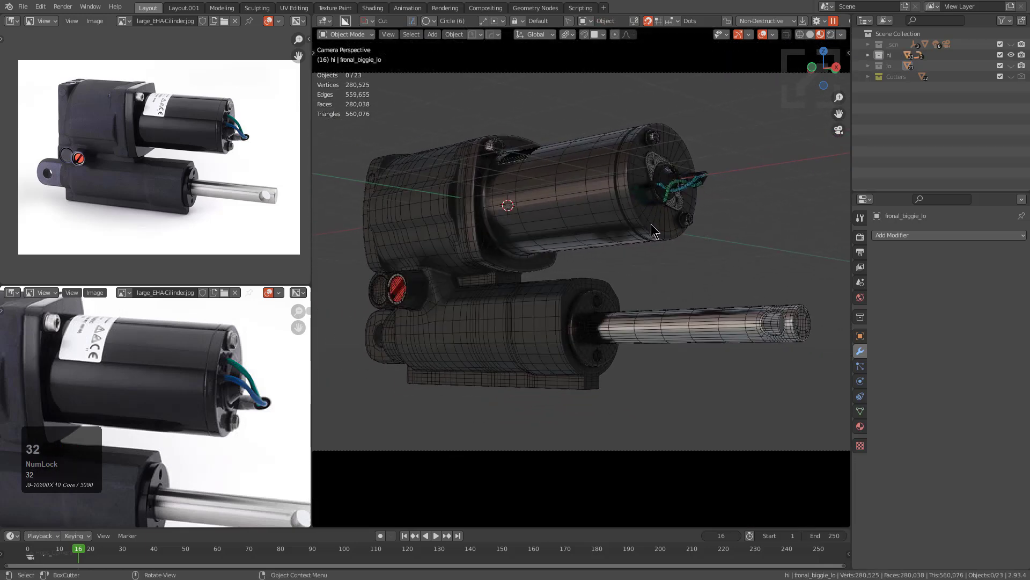
key("3")
key("shift+3")
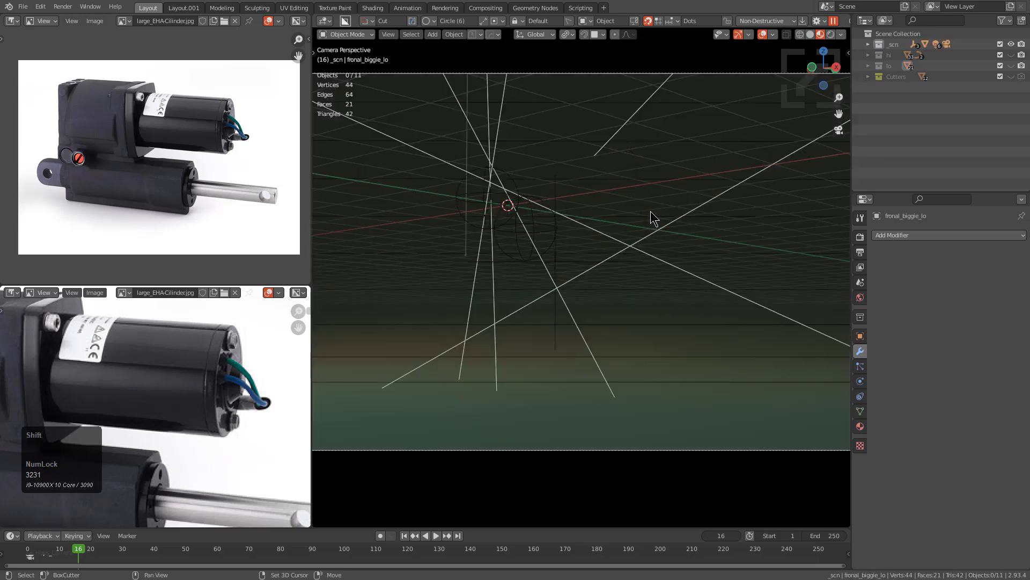
Hide the extras, floor grid and X and Y axes in the viewport overlays, and save the file
left_click(772, 35)
left_click(716, 166)
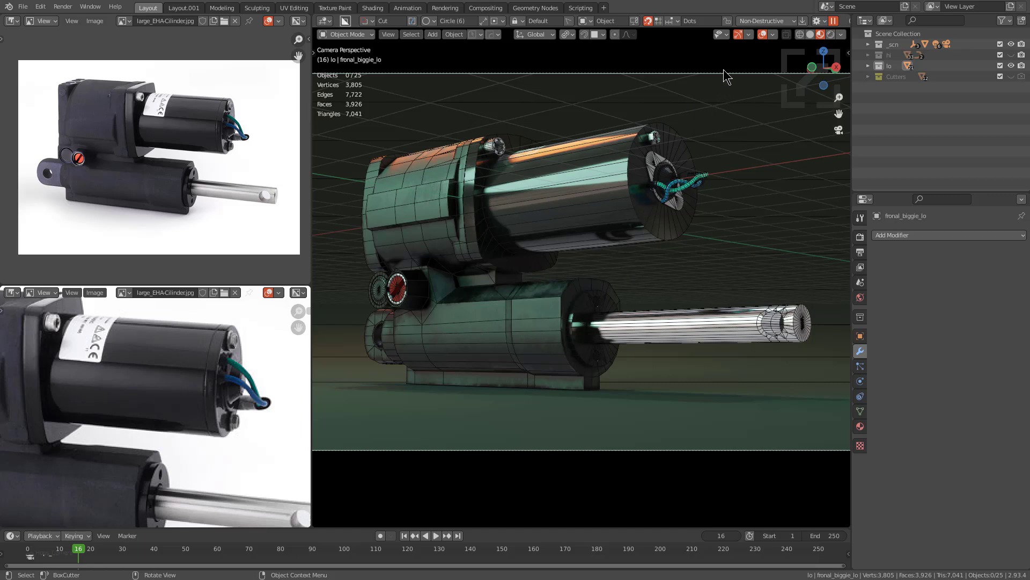
left_click(771, 37)
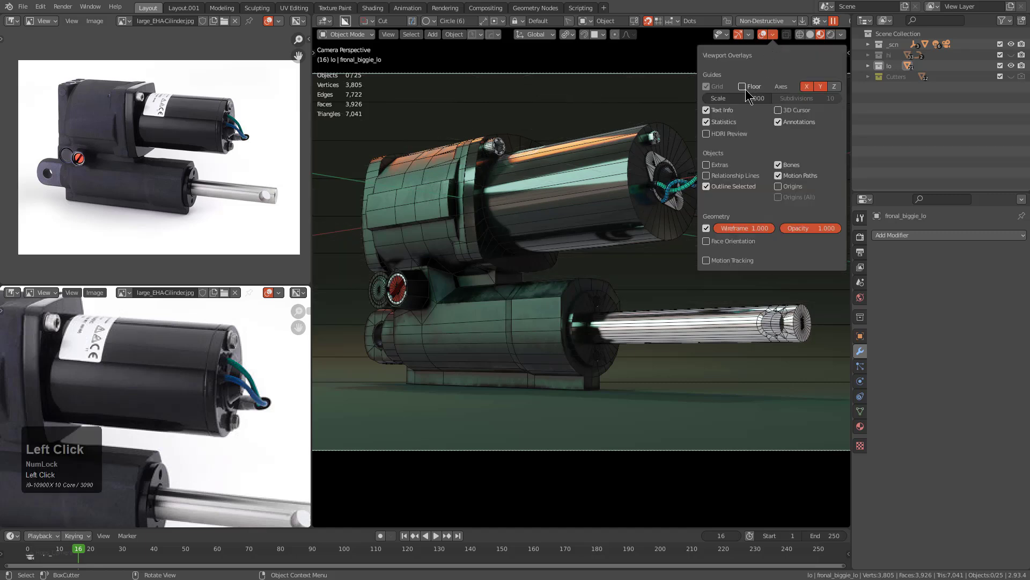
left_click(708, 87)
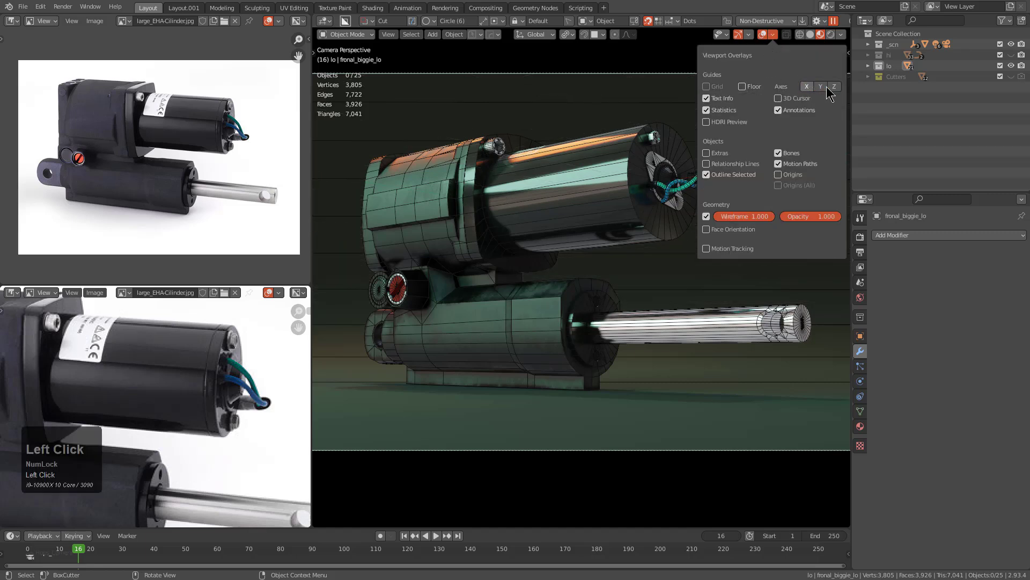
middle_click_drag(687, 325, 673, 335, "shift")
key("ctrl+s")
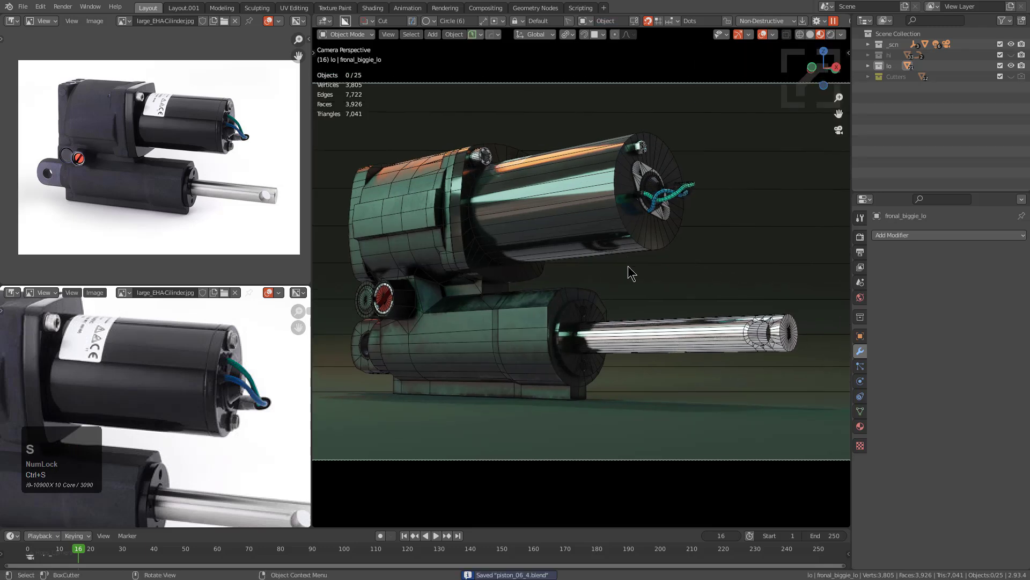
Inspect the painted surface of the lower housing up close with the overlays toggled off and on
scroll(643, 301, "up", 5)
middle_click_drag(599, 266, 561, 235, "shift")
scroll(609, 147, "up", 5)
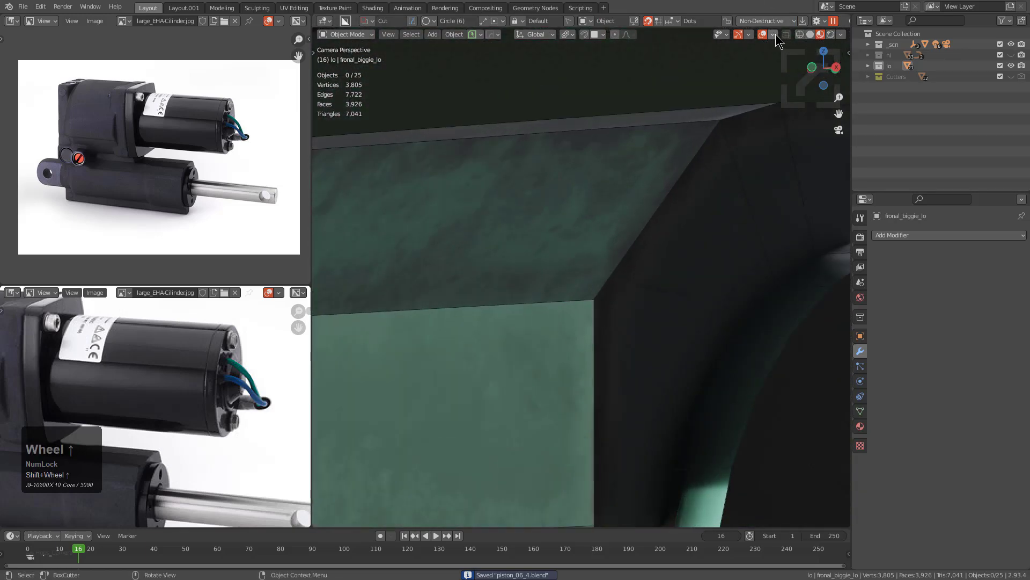
left_click(764, 36)
left_click(764, 35)
scroll(577, 258, "down", 10)
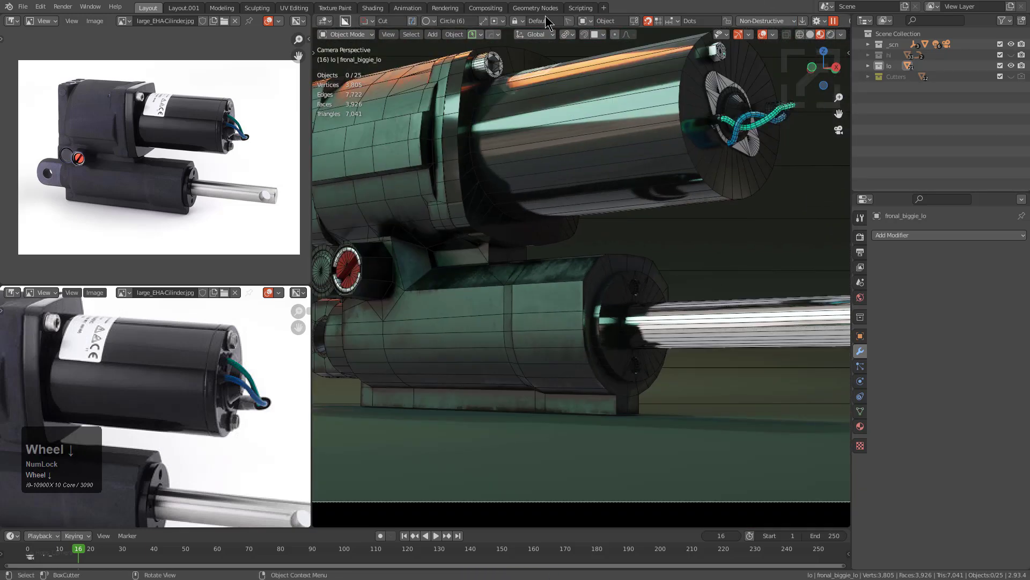
Switch to the Shading workspace and review the UV material's texture, Normal Map and Displacement nodes
left_click(371, 8)
scroll(550, 398, "down", 4)
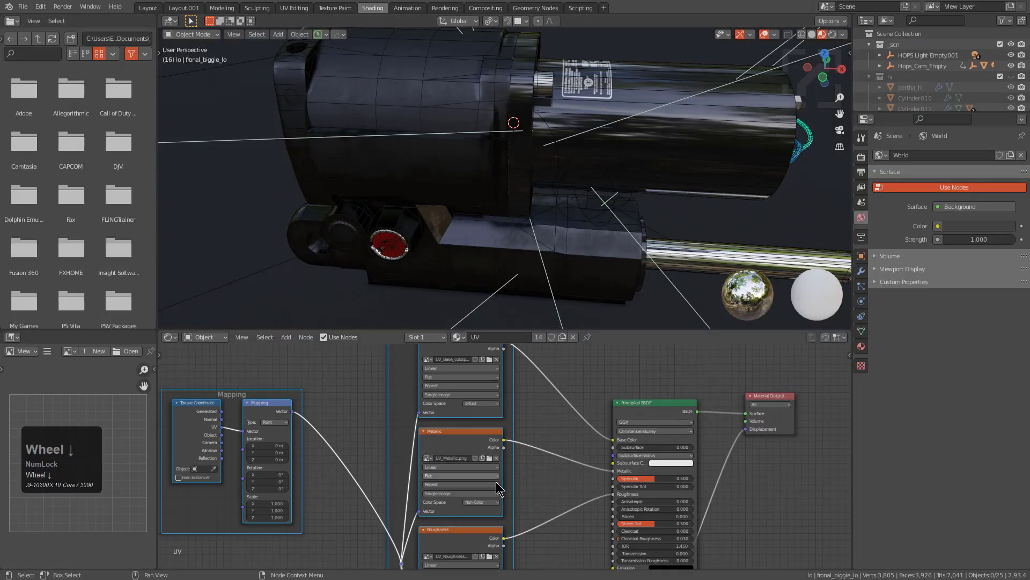
scroll(550, 399, "up", 2)
scroll(577, 407, "up", 1)
scroll(563, 435, "up", 1)
middle_click_drag(582, 406, 542, 443)
scroll(547, 444, "up", 1)
mouse_move(628, 422)
left_mouse_down()
mouse_move(650, 471)
mouse_move(616, 437)
left_mouse_up()
left_click(525, 435)
Compare the housing's surface with the Normal Map's link to the Principled BSDF cut and restored
middle_click_drag(504, 431, 524, 381)
mouse_move(544, 127)
middle_mouse_down()
mouse_move(573, 143)
mouse_move(551, 174)
middle_mouse_up()
scroll(571, 141, "up", 3)
scroll(552, 174, "up", 2)
left_click_drag(570, 389, 590, 424, "ctrl")
right_click_drag(576, 399, 592, 428, "ctrl")
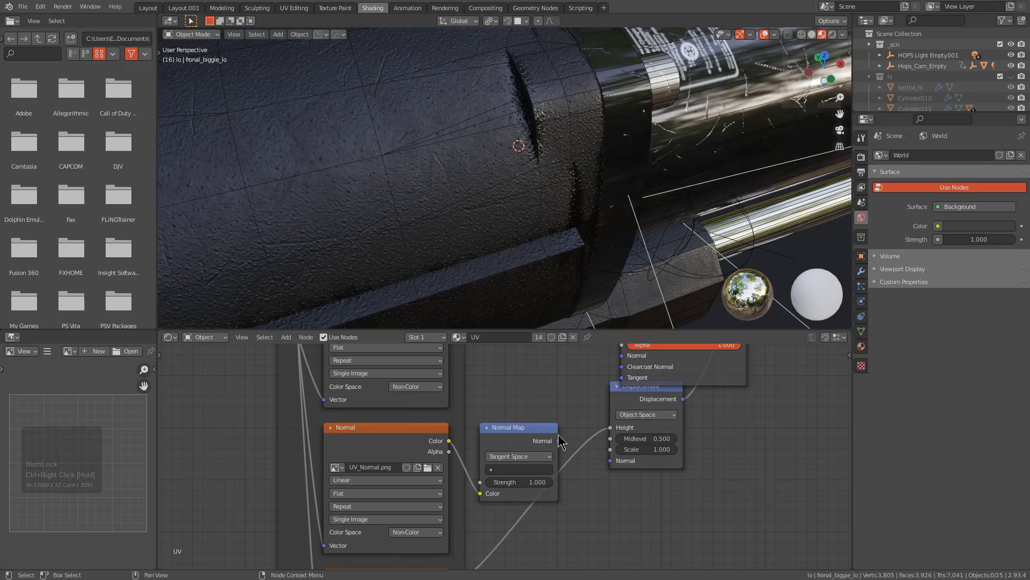
middle_click_drag(522, 264, 563, 215)
middle_click_drag(681, 414, 635, 447)
mouse_move(512, 472)
left_mouse_down()
mouse_move(528, 385)
mouse_move(584, 393)
left_mouse_up()
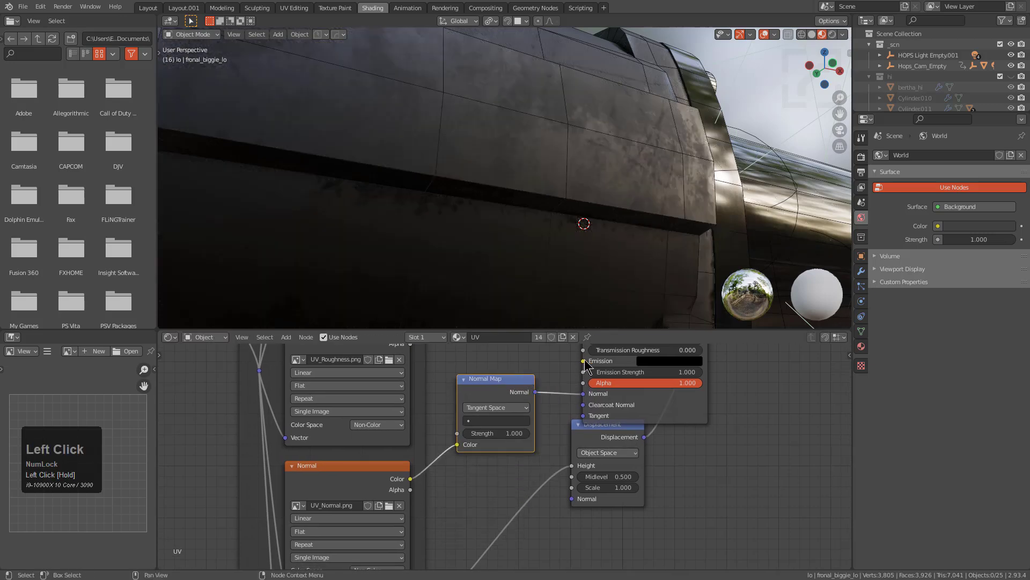
Load the DirectX normal image (UV_Normal_Direct…) into the Normal texture node and set its color space to Non-Color
mouse_move(603, 152)
middle_mouse_down()
mouse_move(514, 235)
mouse_move(539, 170)
mouse_move(520, 170)
middle_mouse_up()
scroll(539, 170, "down", 3)
scroll(523, 175, "down", 3)
middle_click_drag(531, 210, 516, 140, "shift")
mouse_move(516, 140)
middle_mouse_down()
mouse_move(533, 131)
mouse_move(526, 143)
middle_mouse_up()
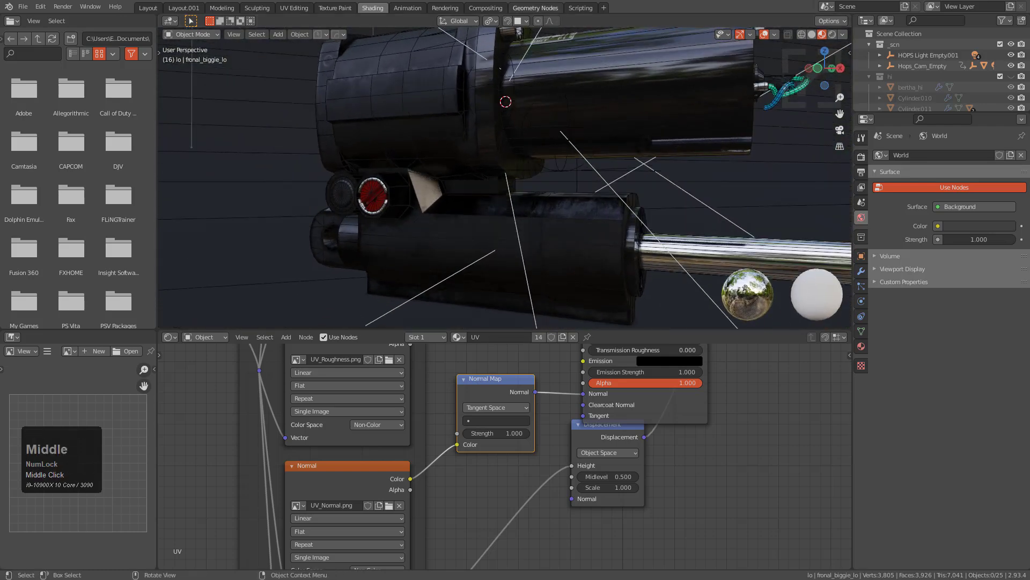
middle_click_drag(370, 483, 411, 424)
scroll(411, 424, "up", 1)
left_click(432, 437)
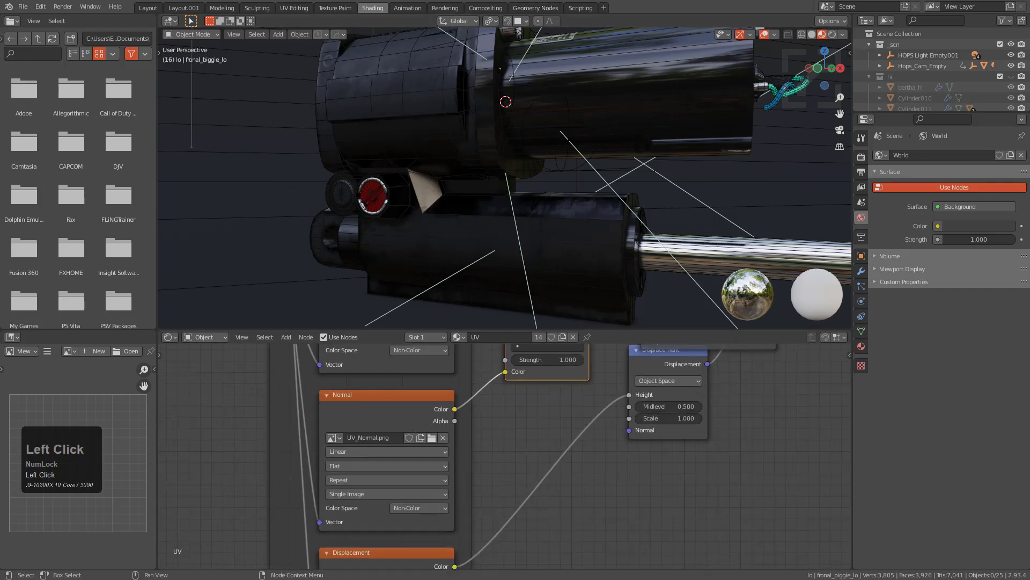
double_click(539, 145)
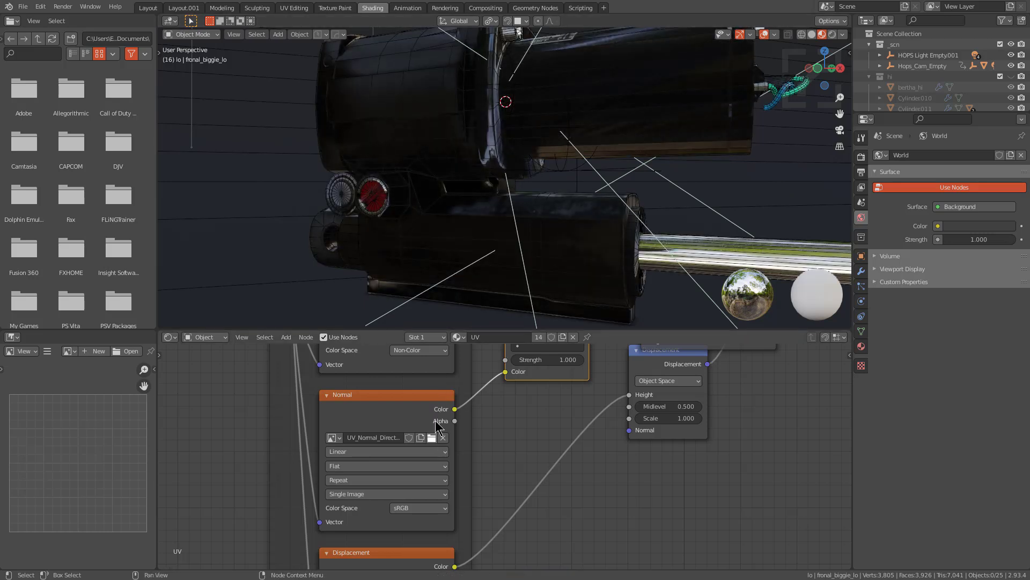
left_click(424, 508)
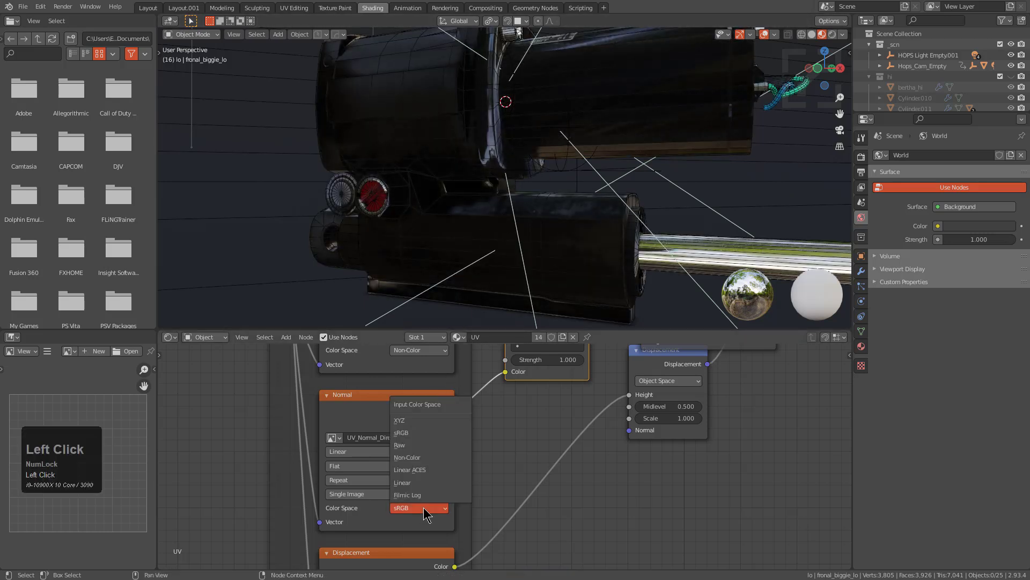
left_click(431, 456)
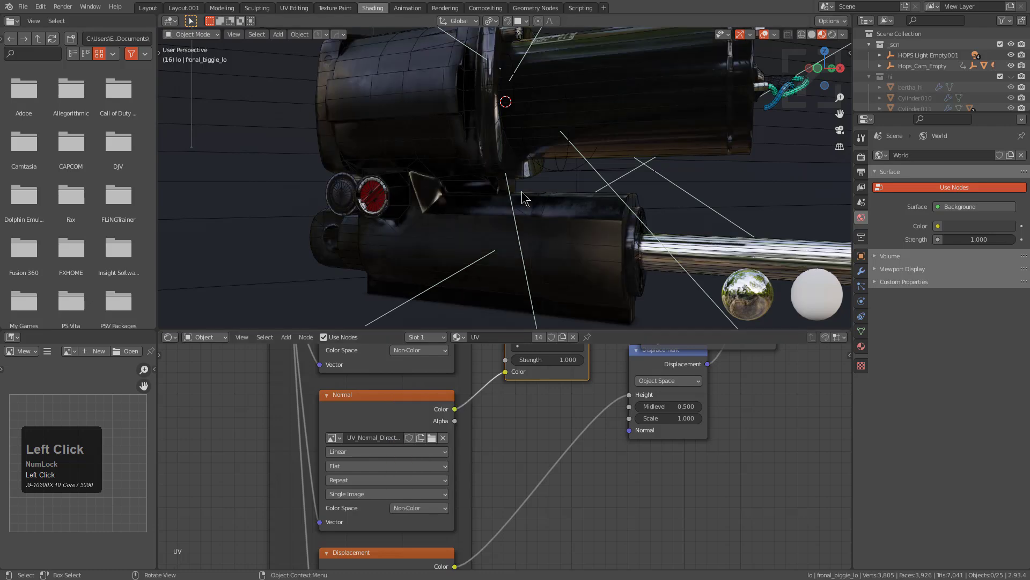
Hide the viewport overlays and examine the gearbox housing's shading close up and from farther away
middle_click_drag(521, 190, 552, 232)
scroll(537, 215, "up", 3)
middle_click_drag(479, 162, 522, 246, "shift")
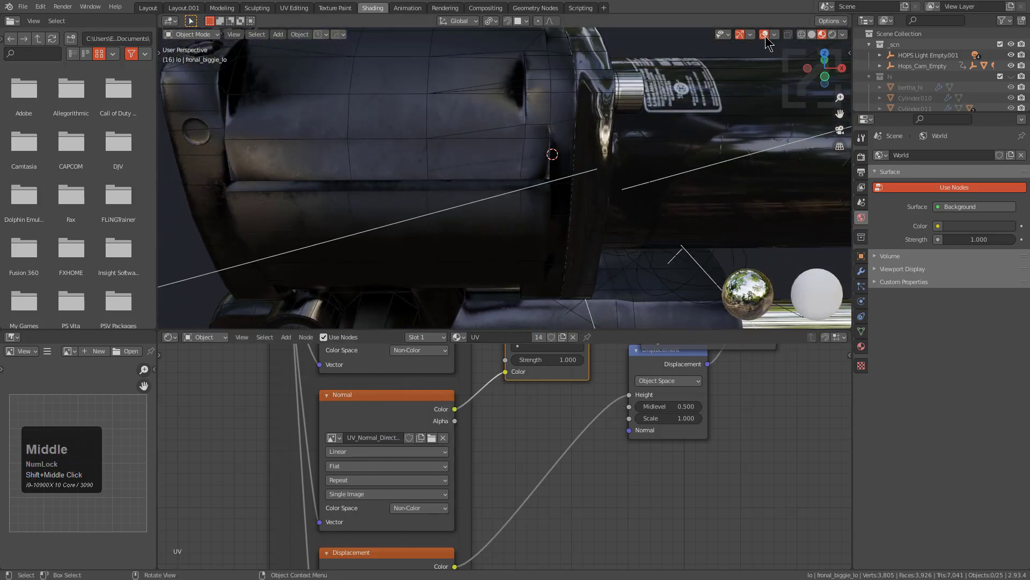
left_click(764, 35)
middle_click_drag(546, 199, 509, 198)
middle_click_drag(502, 187, 550, 127)
Turn off Auto Smooth for the upper motor part fronal_biggie_lo using the HOps Helper
left_click(549, 126)
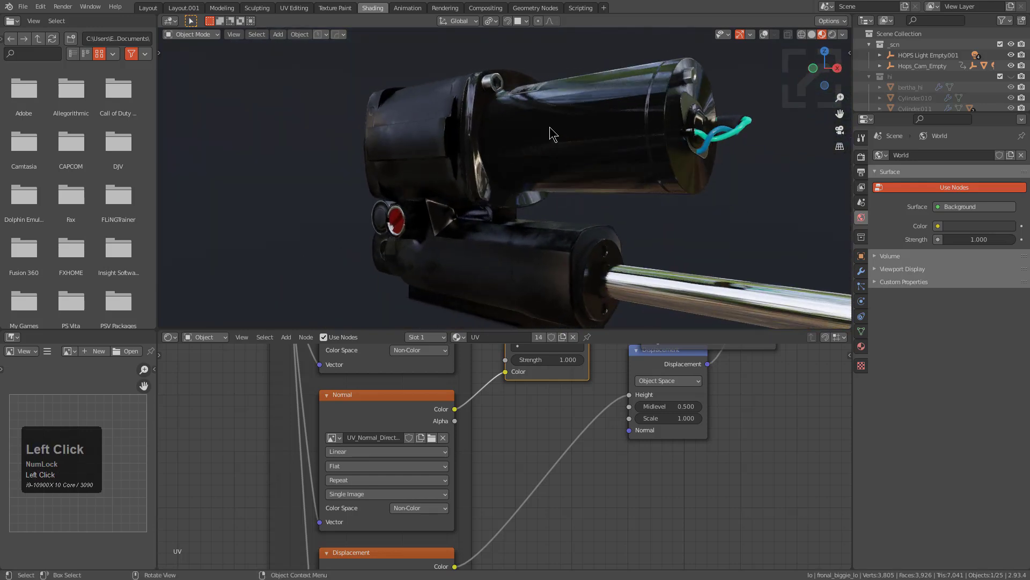
key("ctrl+grave")
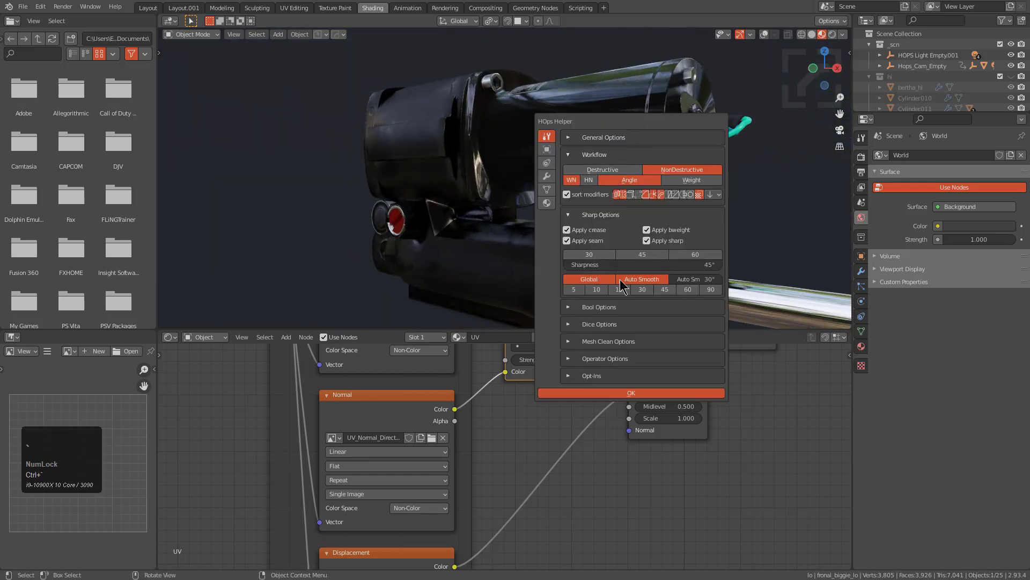
left_click(646, 279)
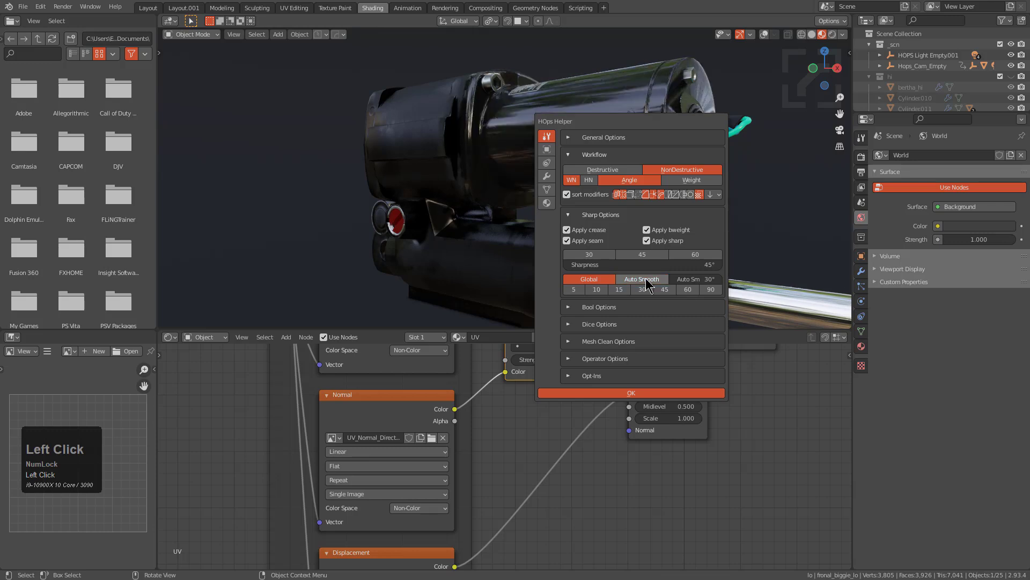
key("Escape")
Check the Auto Smooth setting of stem_lo and turn off Auto Smooth for the lower housing bertha_lo
left_click(672, 298)
key("ctrl+grave")
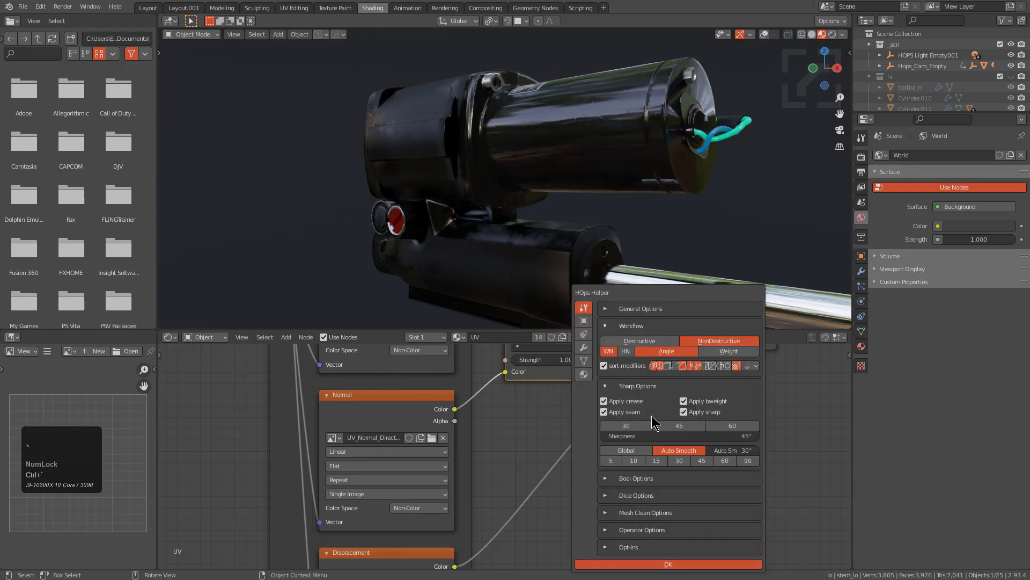
key("Escape")
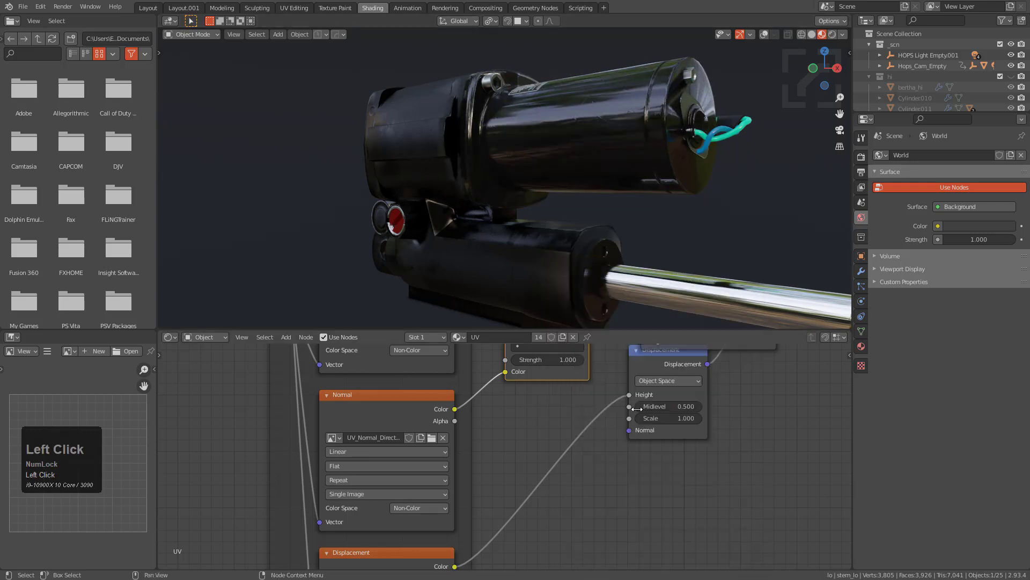
left_click(558, 270)
key("ctrl+grave")
left_click(723, 372)
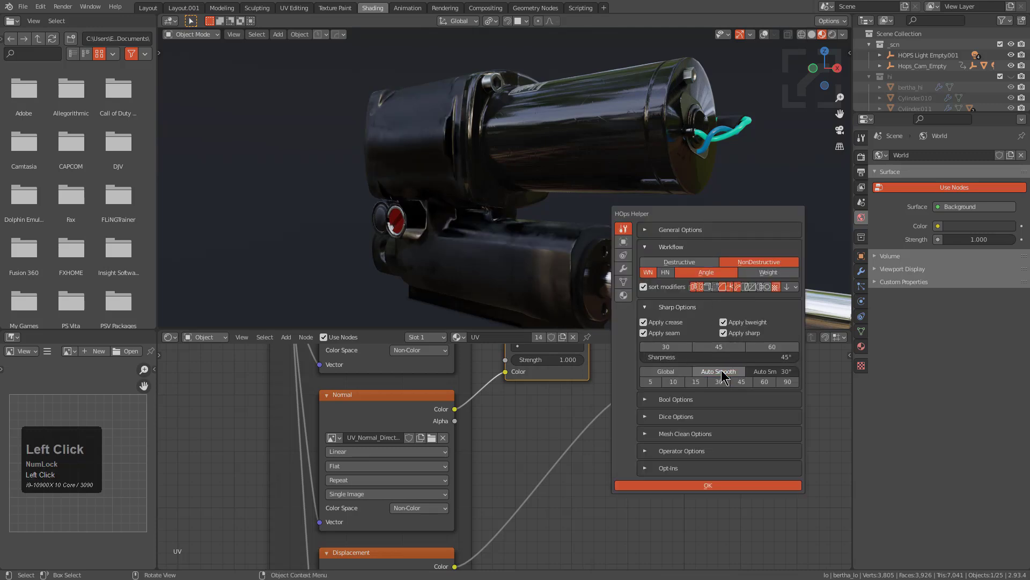
Examine the lower housing's shading from several distances and toggle the first collection's visibility
scroll(539, 236, "up", 5)
middle_click_drag(542, 245, 501, 184)
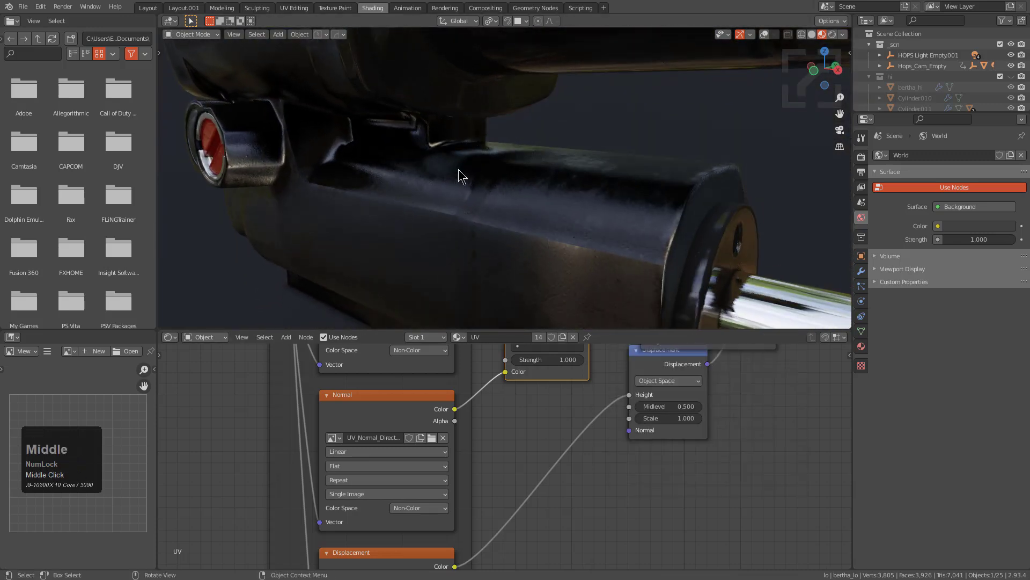
scroll(444, 200, "down", 2)
middle_click_drag(443, 200, 484, 174)
key("shift+1")
key("shift+1")
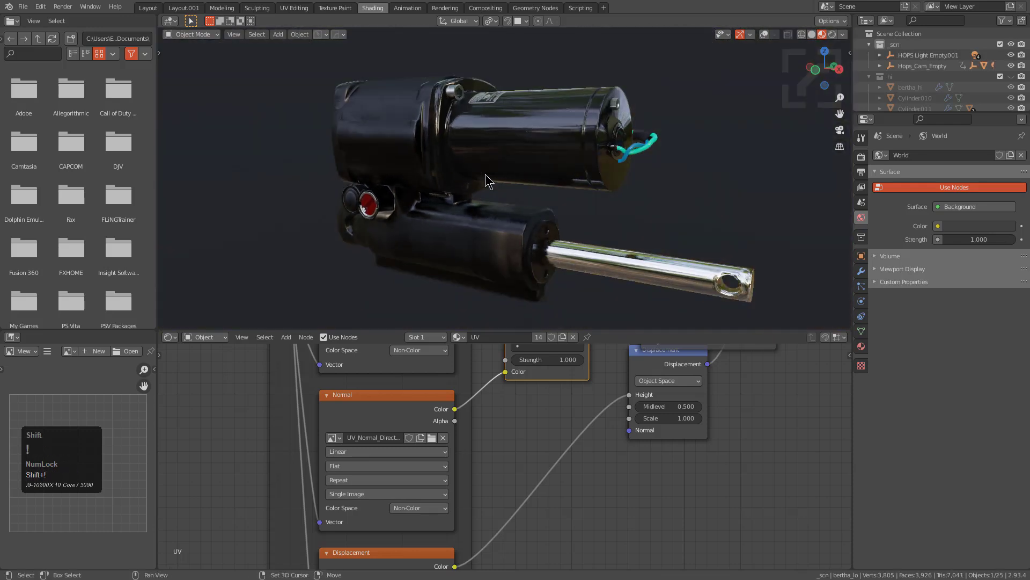
Switch to the Layout workspace, deselect everything and hide the viewport overlays in the camera view
left_click(148, 7)
key("Home")
key("alt+a")
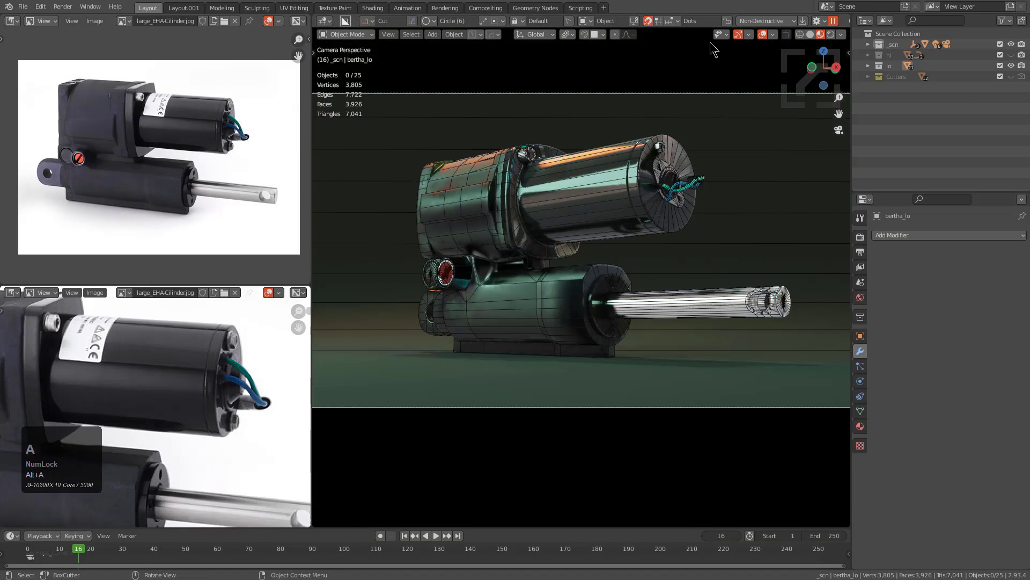
left_click(761, 35)
middle_click_drag(741, 80, 719, 222)
scroll(693, 210, "up", 2)
scroll(755, 214, "down", 1)
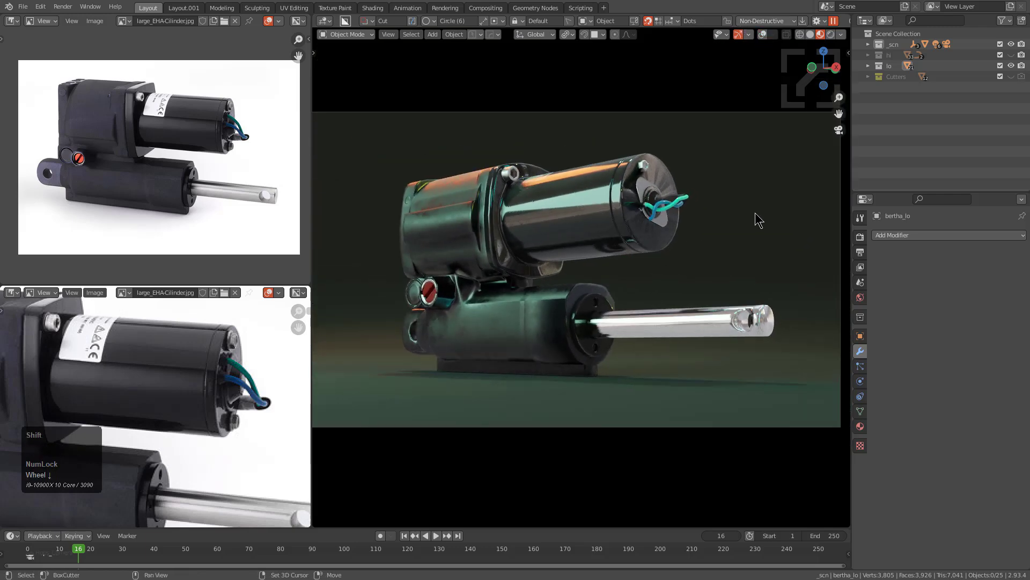
Play the camera animation and review the actuator with the viewport overlays off and on
key("shift+space")
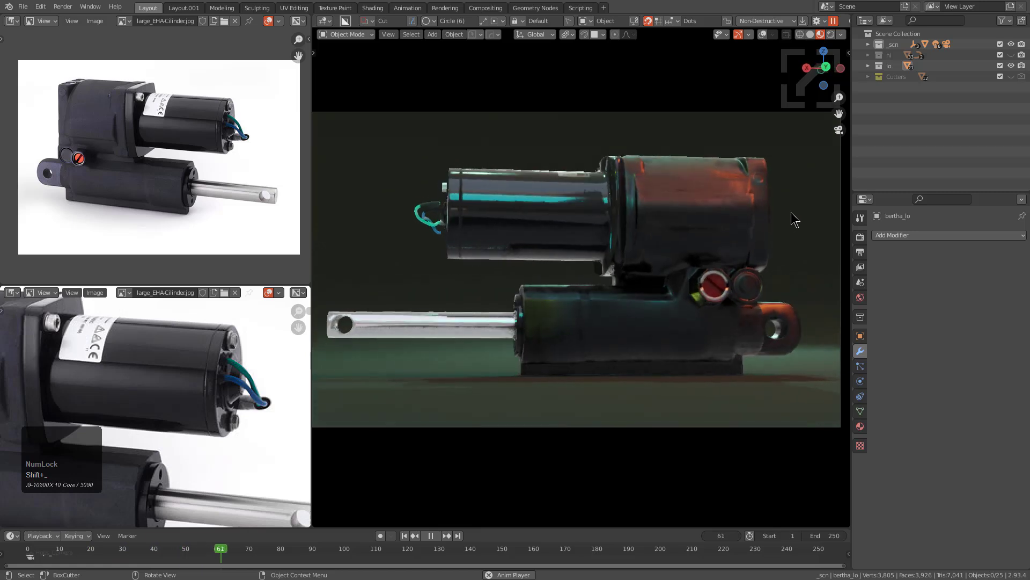
key("alt+v")
left_click(750, 166)
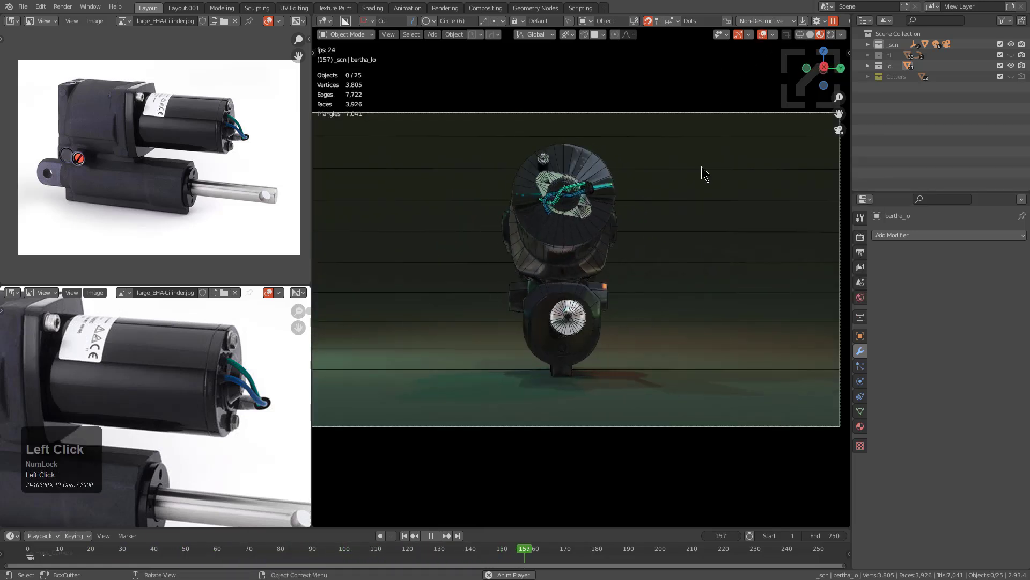
key("alt+a")
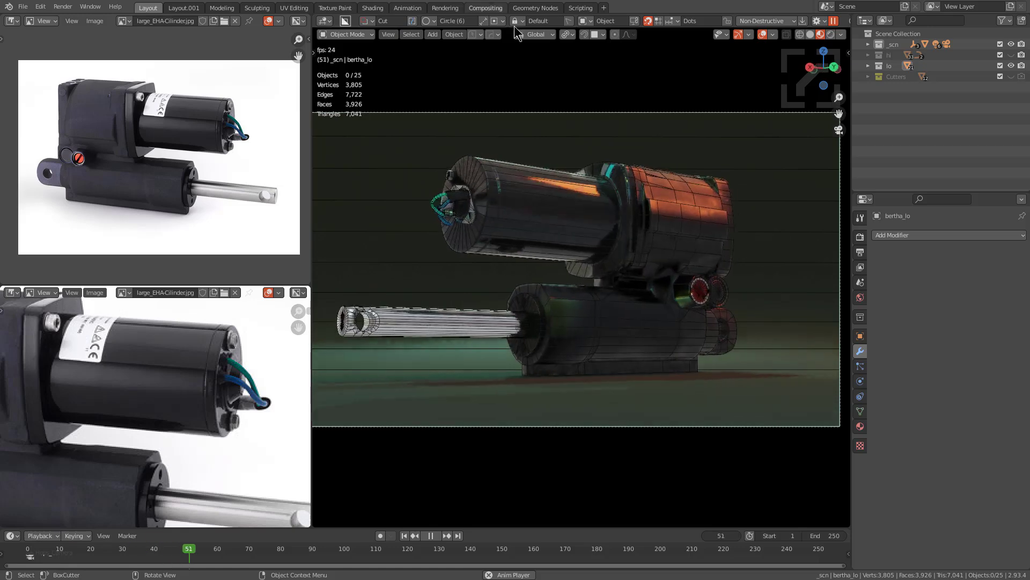
key("shift")
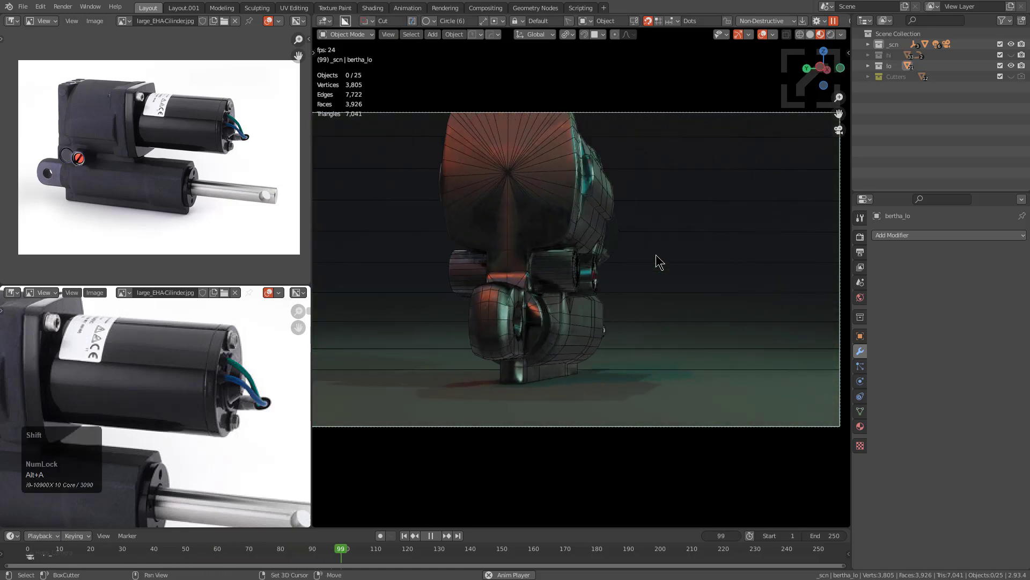
key("shift+space")
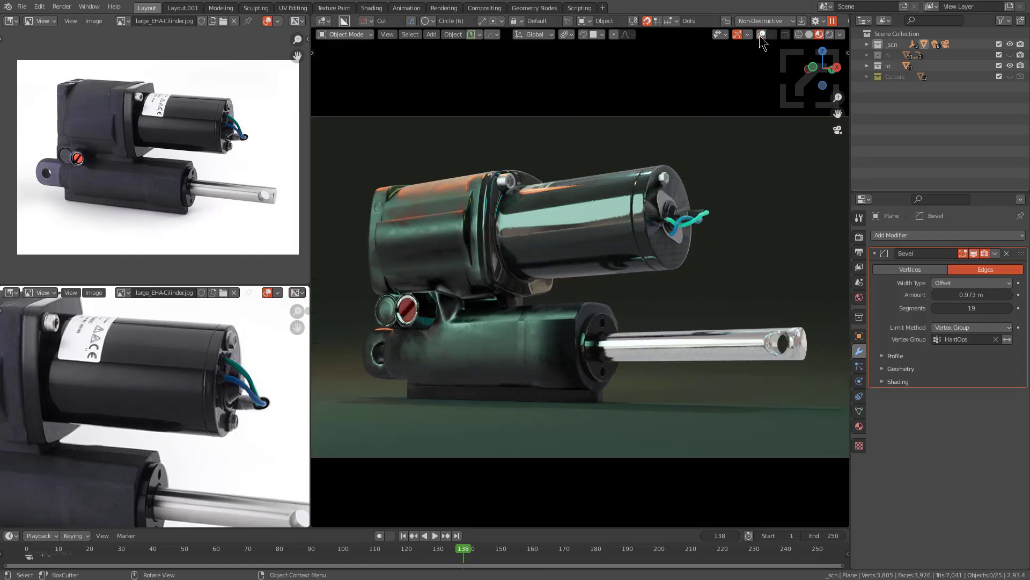
Examine the flange, bolt and motor surface up close while playing the animation up to frame 200
middle_click_drag(701, 227, 654, 114, "ctrl")
middle_click_drag(482, 142, 553, 188, "shift")
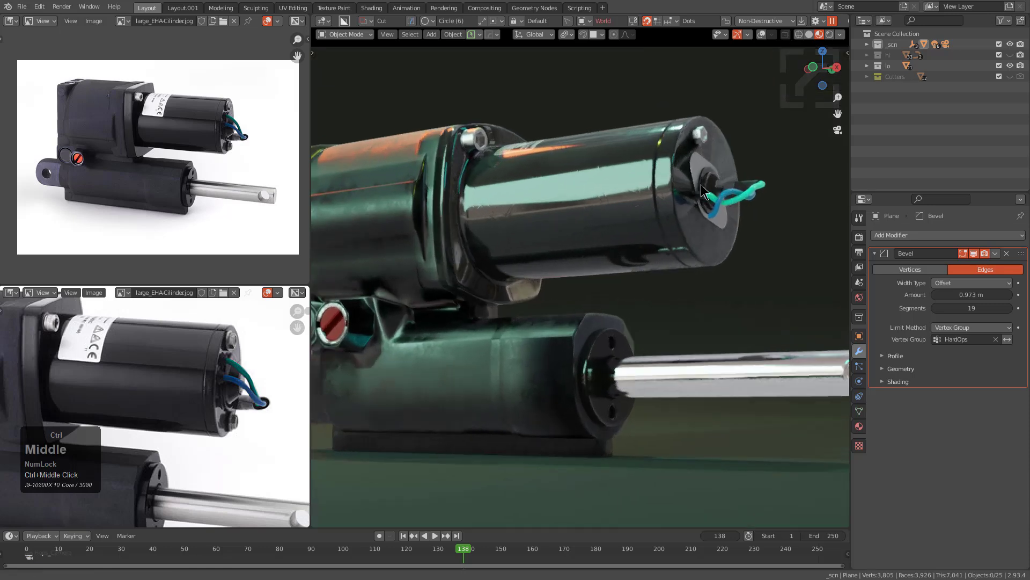
scroll(621, 277, "up", 3)
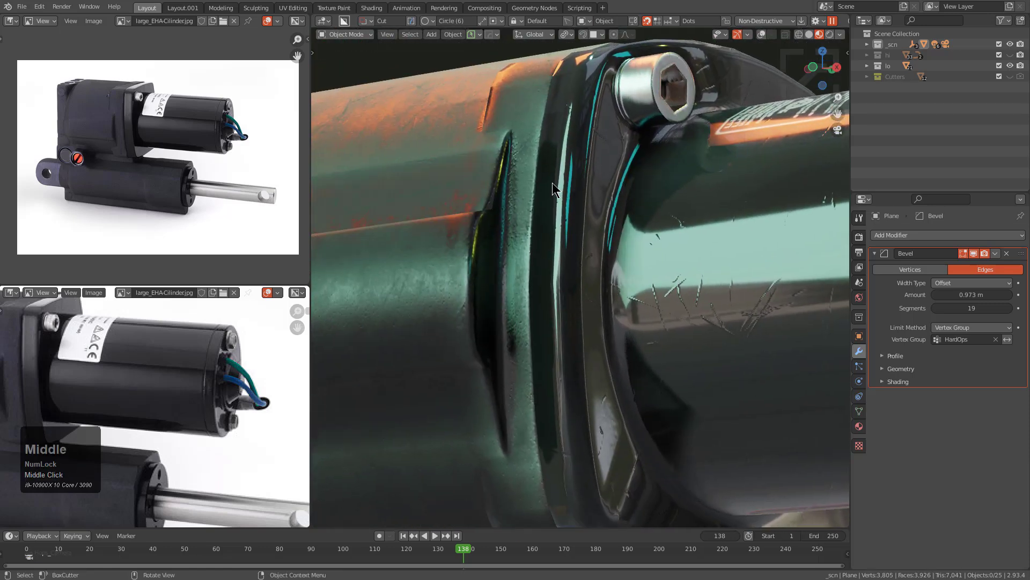
key("shift+space")
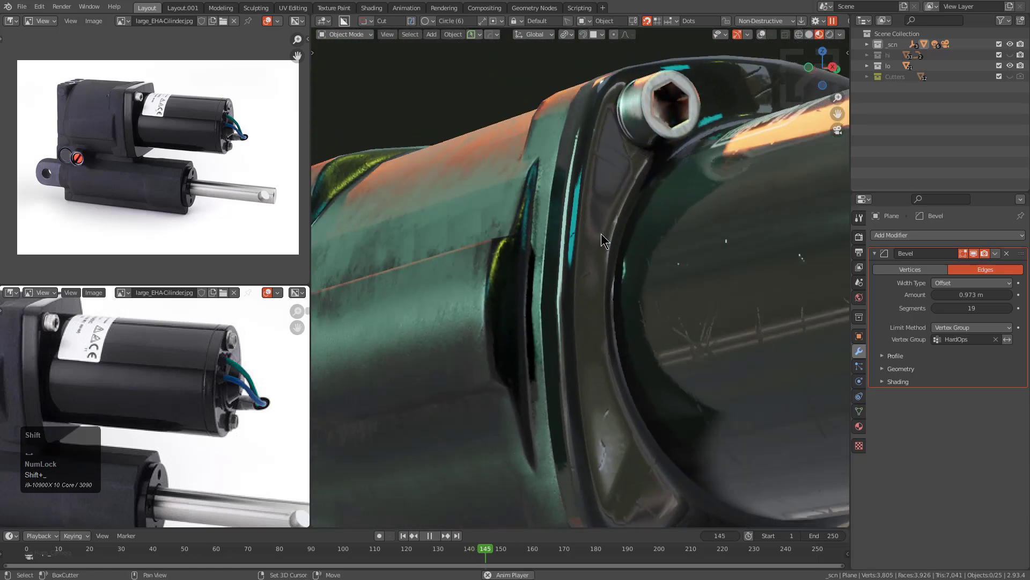
scroll(632, 230, "down", 4)
middle_click_drag(632, 230, 634, 248, "shift")
scroll(565, 208, "up", 4)
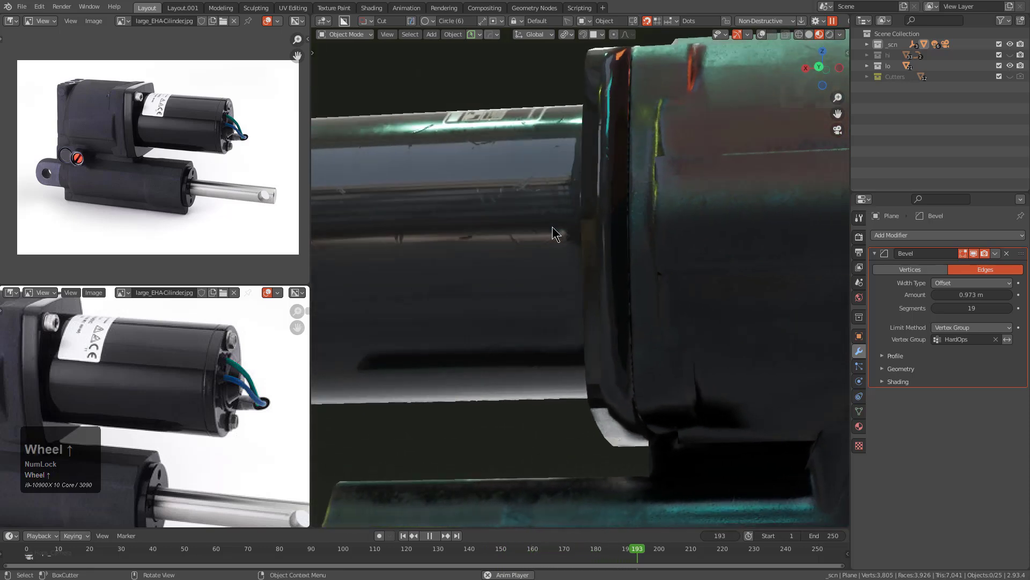
key("shift+space")
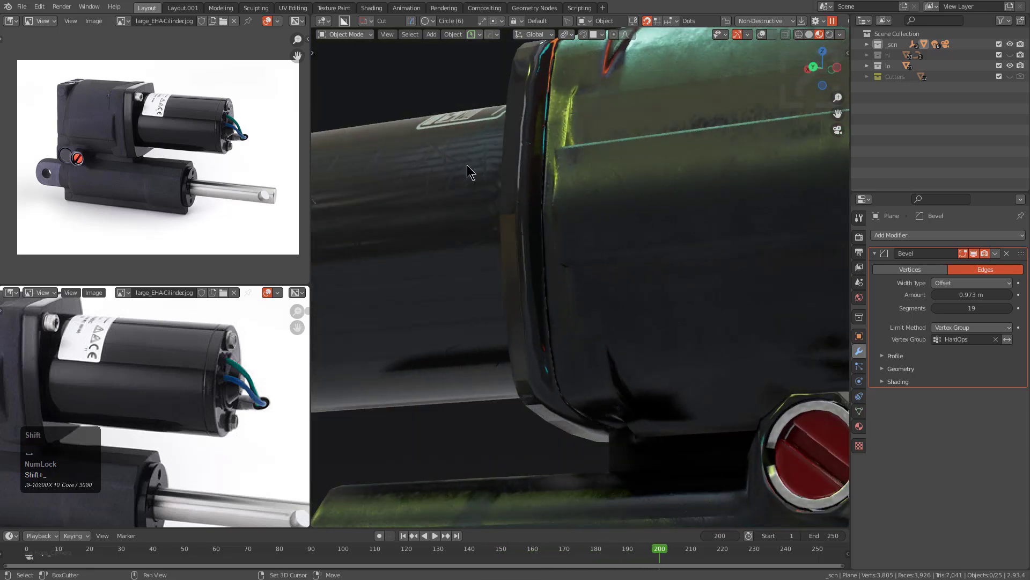
Replay the animation from its first frame and stop it at frame 20
left_click(402, 535)
scroll(545, 314, "down", 3)
scroll(553, 244, "up", 3)
key("shift+space")
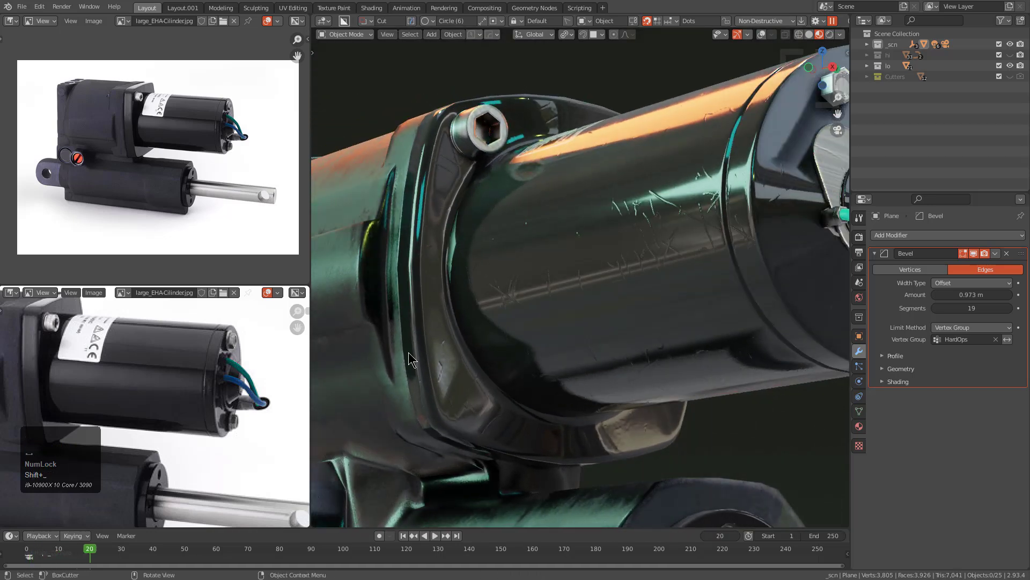
Examine the gearbox housing, red cap and lower body for texture and shading quality at frame 20
scroll(494, 201, "down", 3)
middle_click_drag(495, 201, 539, 170)
scroll(510, 121, "up", 3)
middle_click_drag(494, 223, 590, 364, "shift")
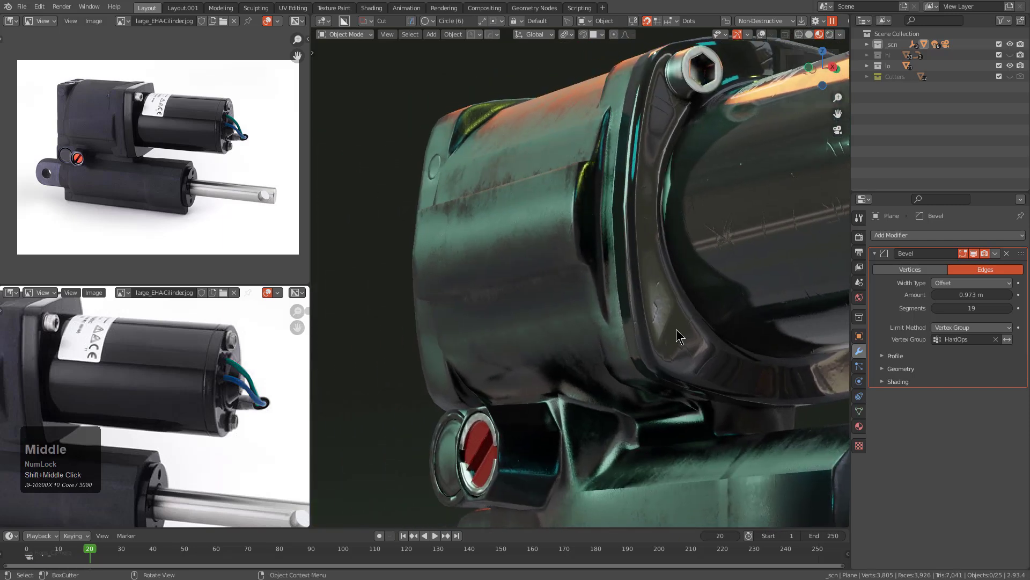
middle_click_drag(679, 336, 617, 316)
scroll(542, 295, "down", 2)
mouse_move(571, 275)
middle_mouse_down("shift")
mouse_move(584, 298)
mouse_move(559, 292)
middle_mouse_up("shift")
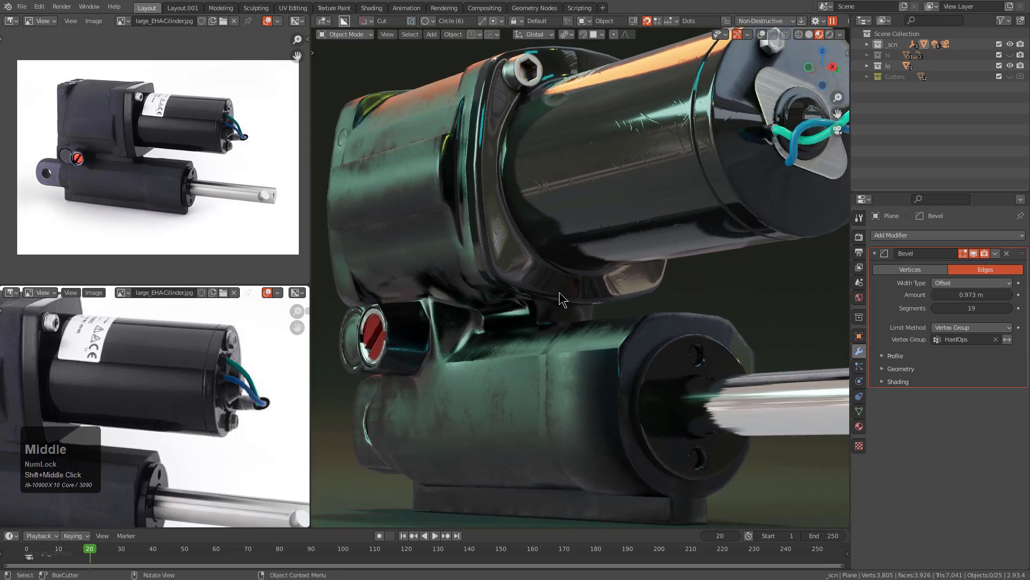
Switch to the Shading workspace and select the upper part fronal_biggie_lo to show its UV material
left_click(371, 8)
mouse_move(452, 195)
middle_mouse_down()
mouse_move(530, 260)
mouse_move(523, 215)
mouse_move(536, 224)
mouse_move(472, 172)
middle_mouse_up()
left_click(456, 171)
Move the Normal Map node farther from the Normal texture node to make room between them
scroll(490, 488, "down", 1)
middle_click_drag(490, 483, 479, 374)
scroll(481, 451, "up", 1)
scroll(481, 451, "up", 1)
middle_click_drag(506, 423, 508, 574)
scroll(506, 450, "down", 1)
middle_click_drag(506, 451, 484, 490)
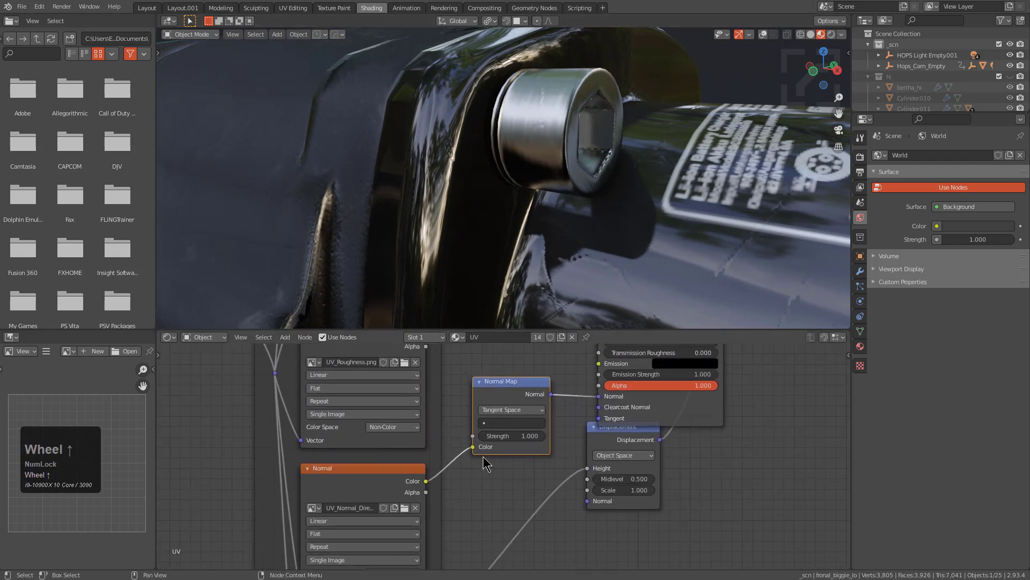
scroll(485, 463, "up", 1)
left_click_drag(492, 388, 530, 380)
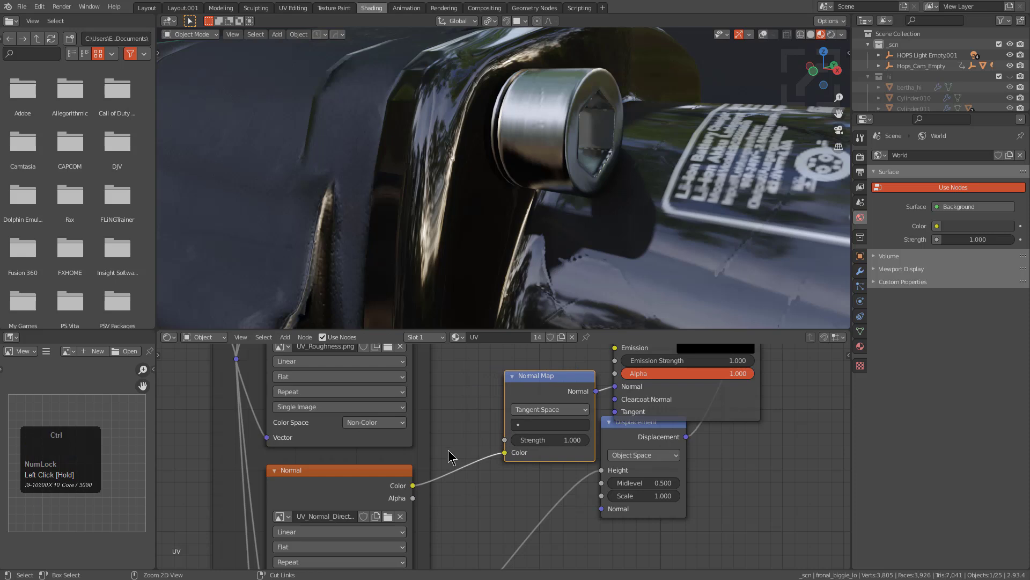
Cut the Normal texture's link to the Normal Map, undo the cut, and insert a reroute on that link
right_click_drag(450, 490, 450, 493, "ctrl")
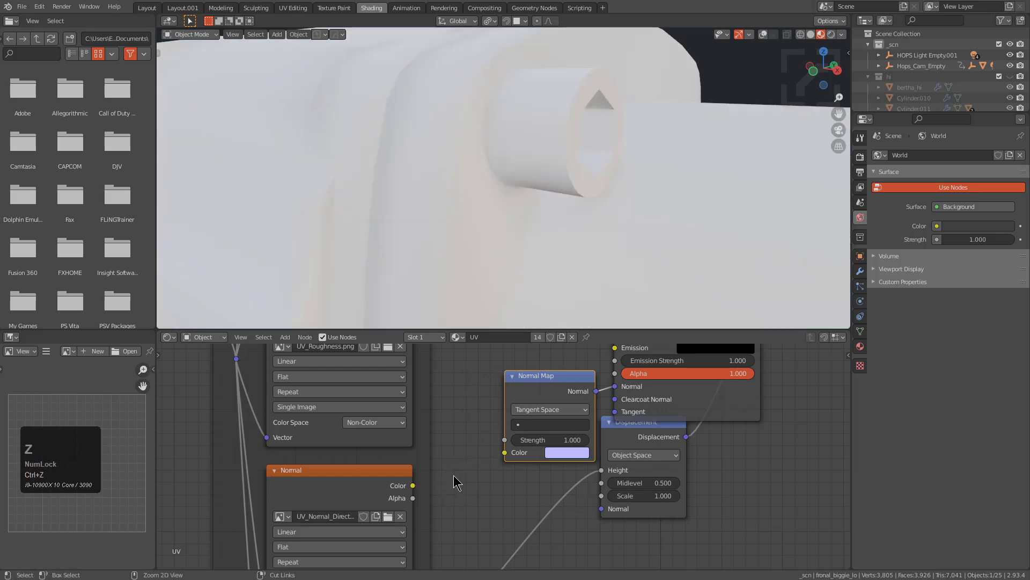
scroll(449, 455, "up", 1)
right_click_drag(436, 454, 438, 483, "shift")
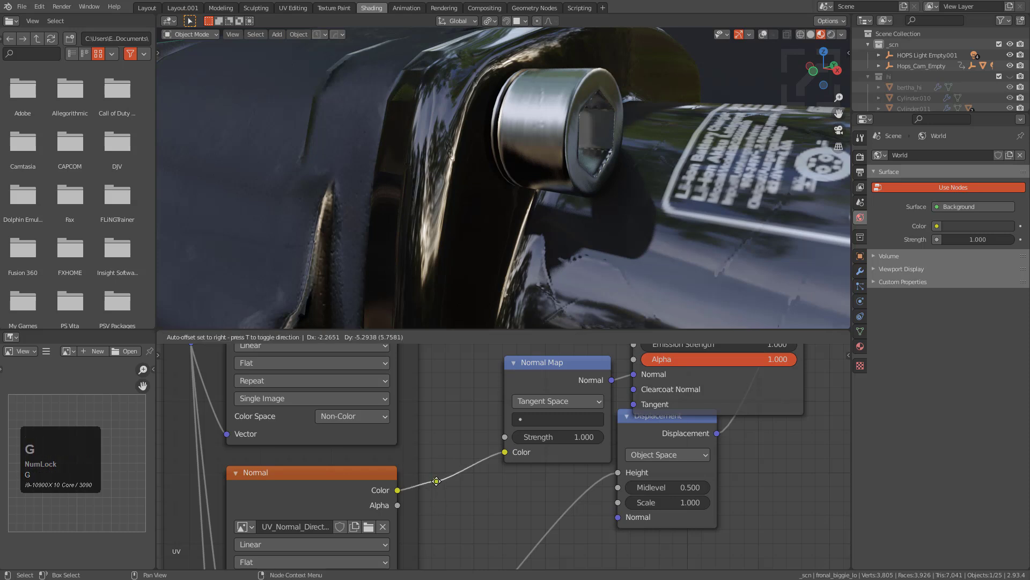
Insert a Separate RGB node on the Normal texture's link and move the Displacement node out of the way
scroll(499, 456, "down", 2)
key("shift+a")
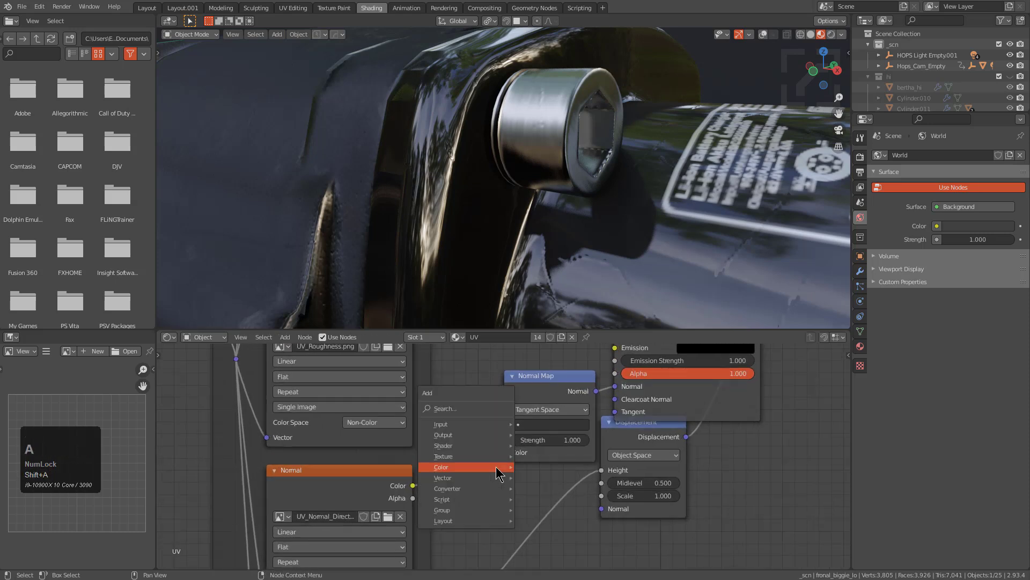
mouse_move(467, 490)
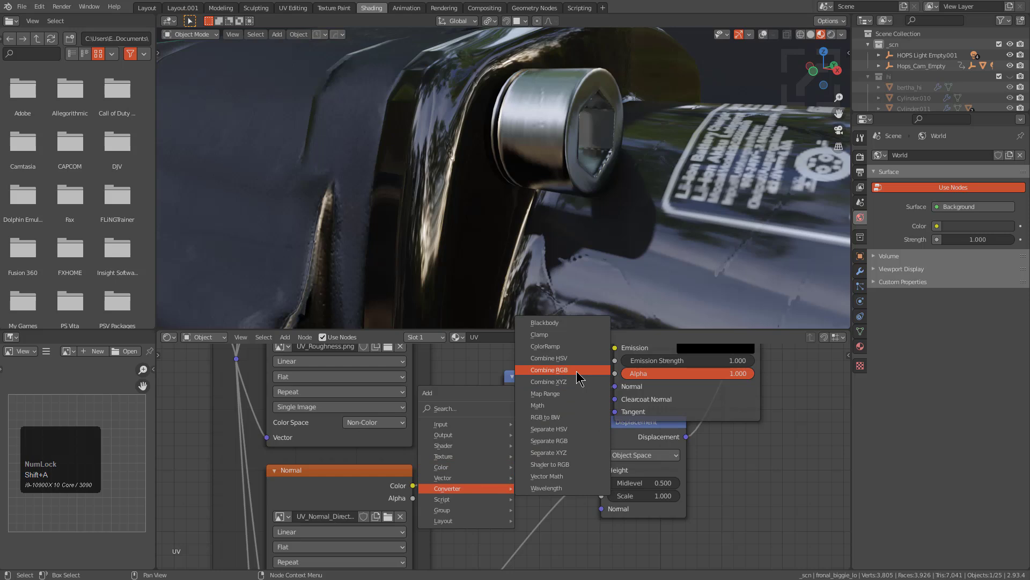
left_click(548, 440)
left_click(524, 469)
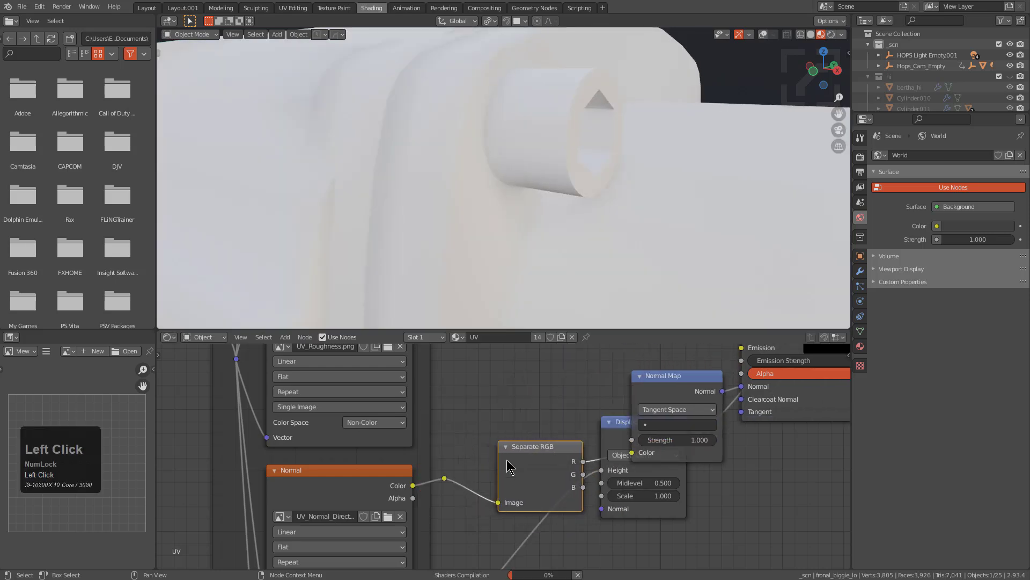
middle_click_drag(525, 469, 462, 432)
scroll(462, 426, "down", 3)
left_click_drag(535, 406, 784, 490)
scroll(500, 455, "up", 1)
Insert a Combine RGB node before the Normal Map and link the separated R, G and B channels to its matching inputs
key("shift+a")
mouse_move(520, 433)
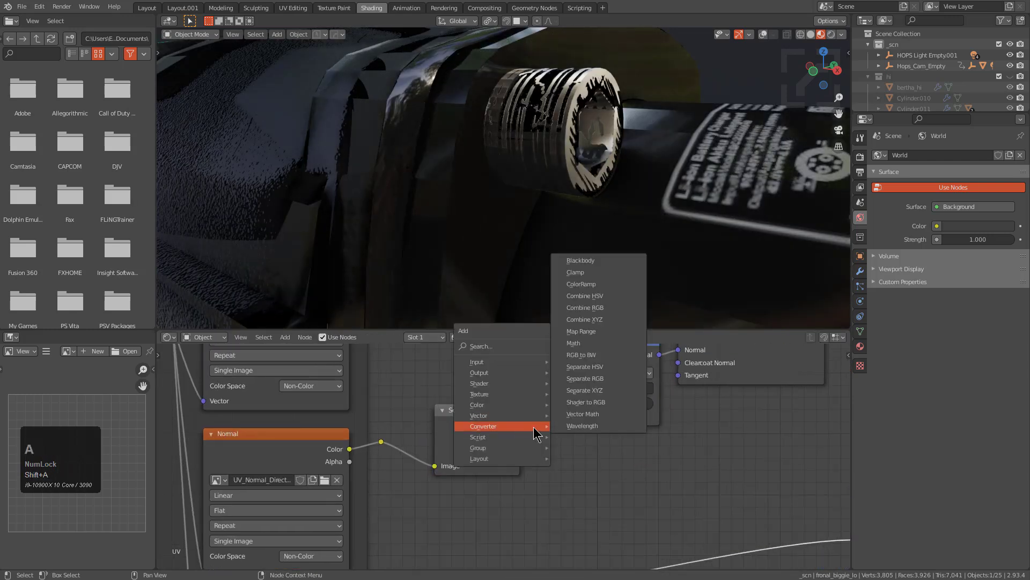
left_click(582, 308)
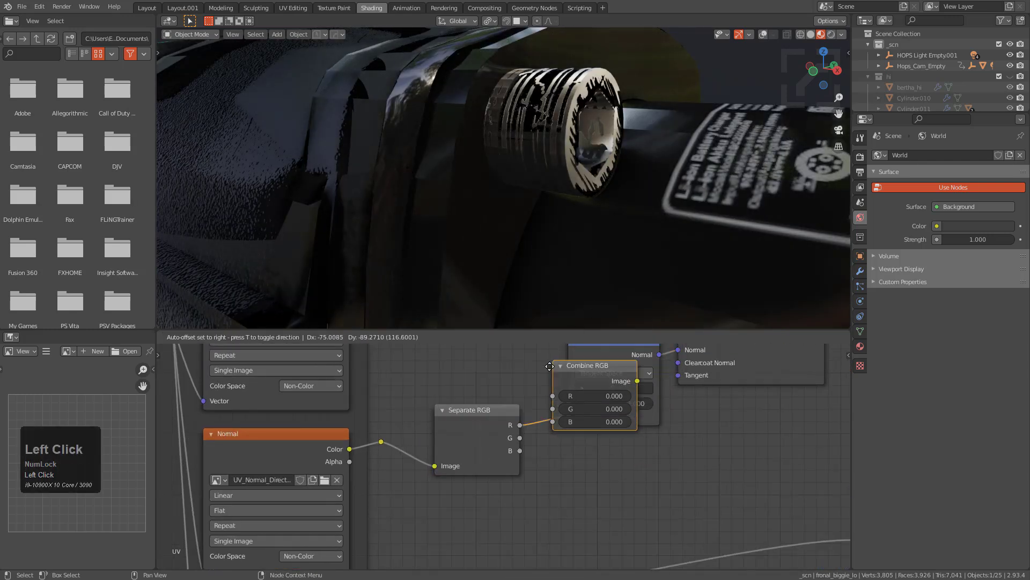
left_click(535, 450)
left_click_drag(563, 445, 572, 460)
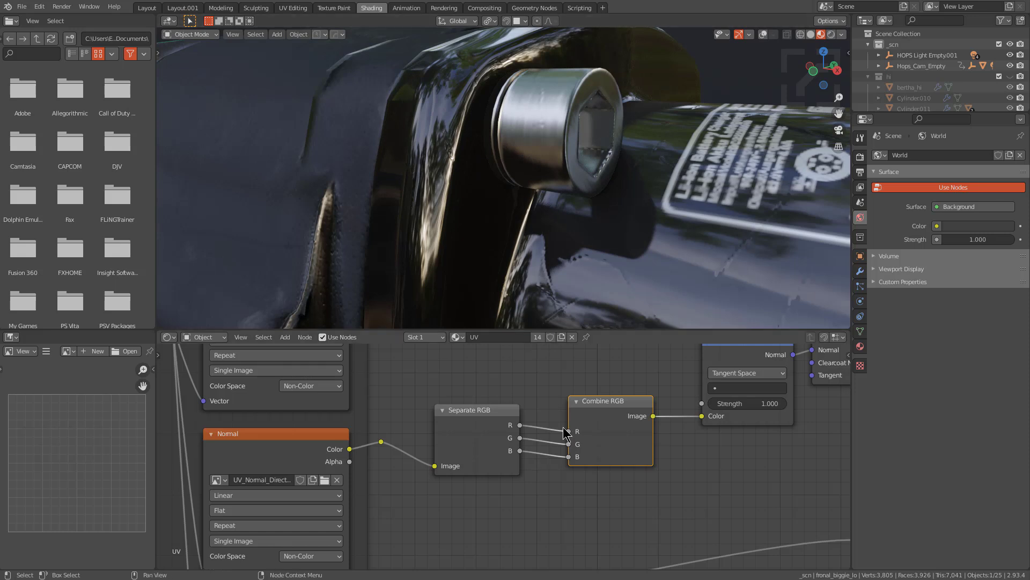
Insert an Invert node on the green channel's link between Separate RGB and Combine RGB
key("shift+a")
mouse_move(565, 433)
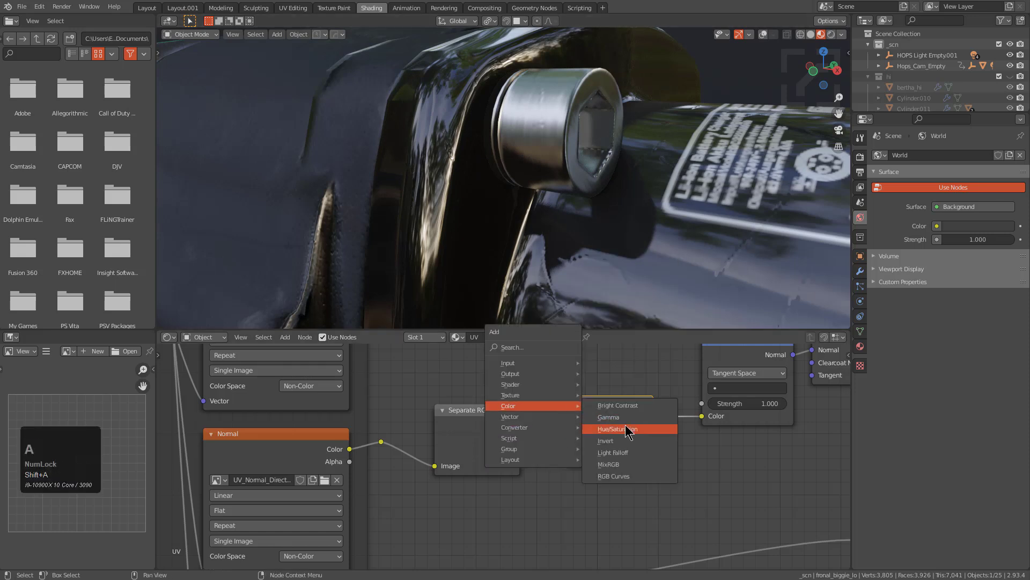
left_click(627, 450)
left_click(612, 468)
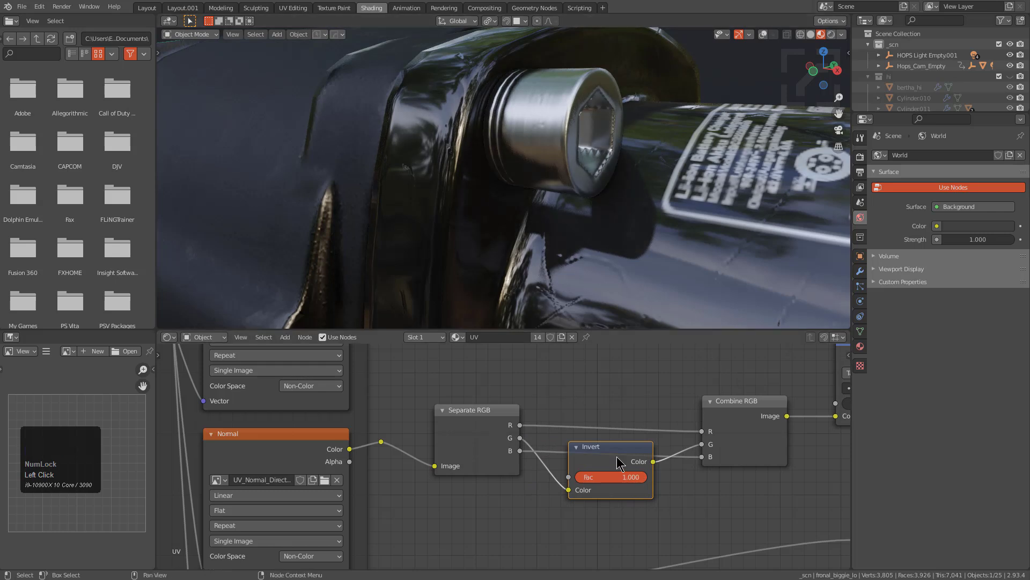
Toggle muting of the Invert node to compare the shading around the hex socket bolt
key("m")
key("m")
key("m")
key("m")
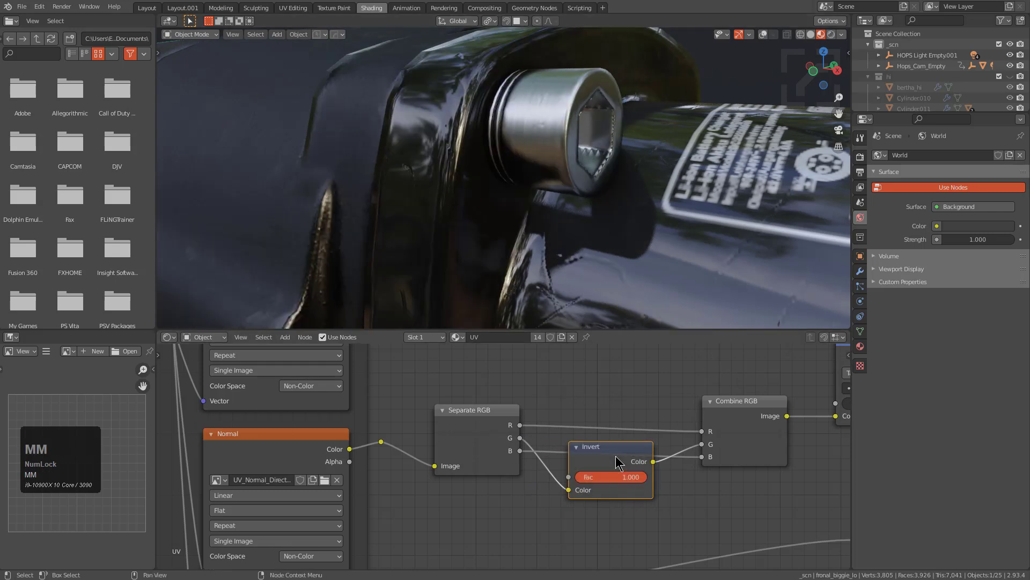
key("m")
key("m")
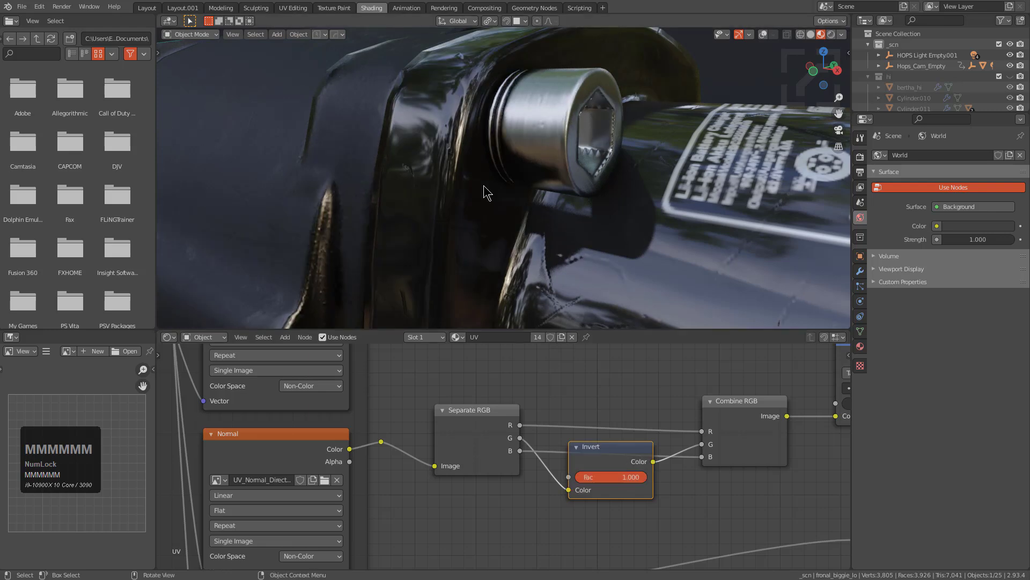
Compare the red cap and lower body shading with the Invert node muted and enabled
scroll(503, 298, "down", 3)
middle_click_drag(503, 297, 516, 182, "shift")
scroll(504, 210, "up", 2)
left_click(603, 452)
key("m")
key("m")
key("m")
key("m")
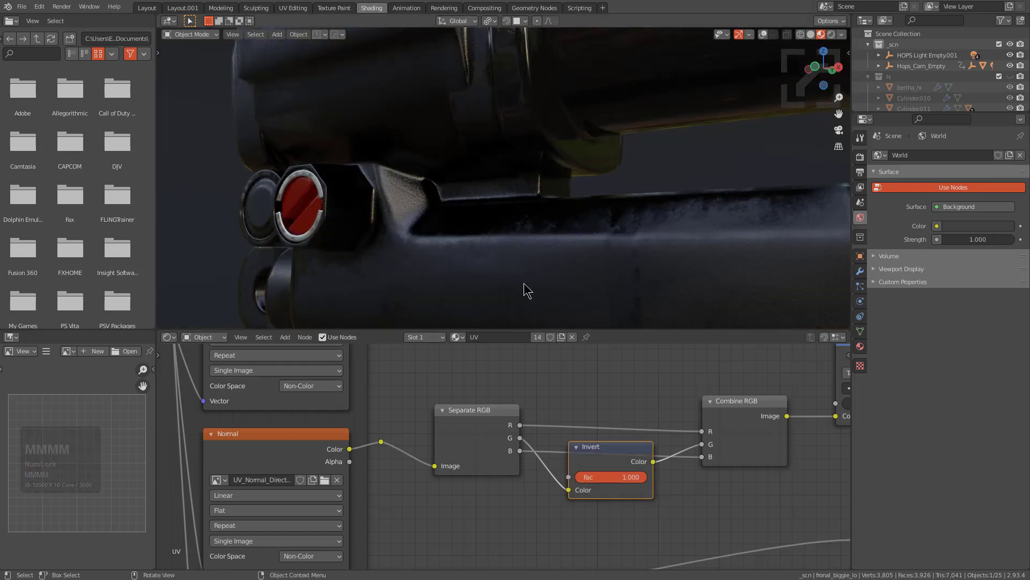
key("m")
key("m")
key("m")
key("m")
Examine the rear mounting eye and its surface wear while toggling muting of the Invert node
middle_click_drag(465, 184, 496, 157)
middle_click_drag(388, 187, 406, 207)
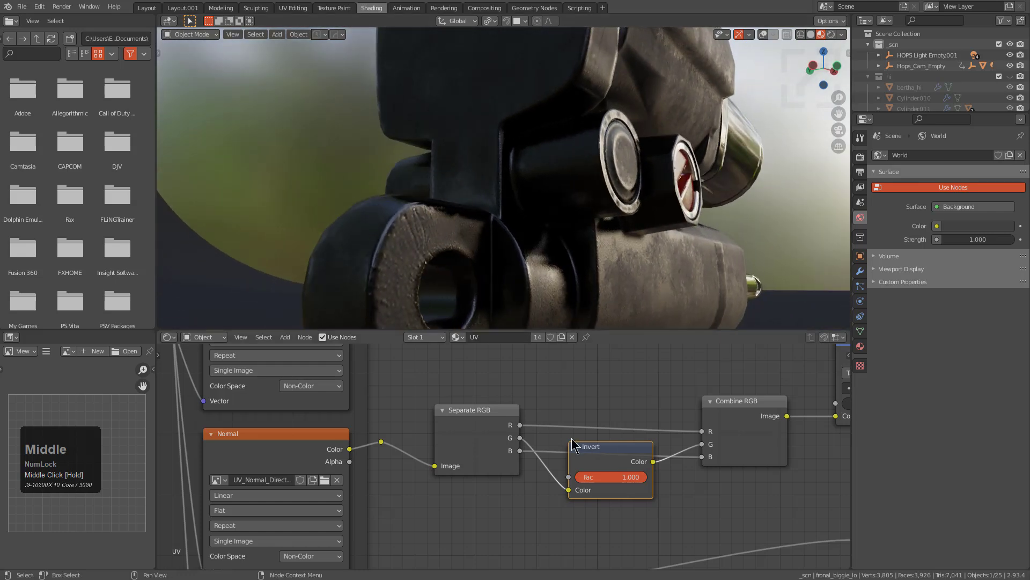
left_click(598, 451)
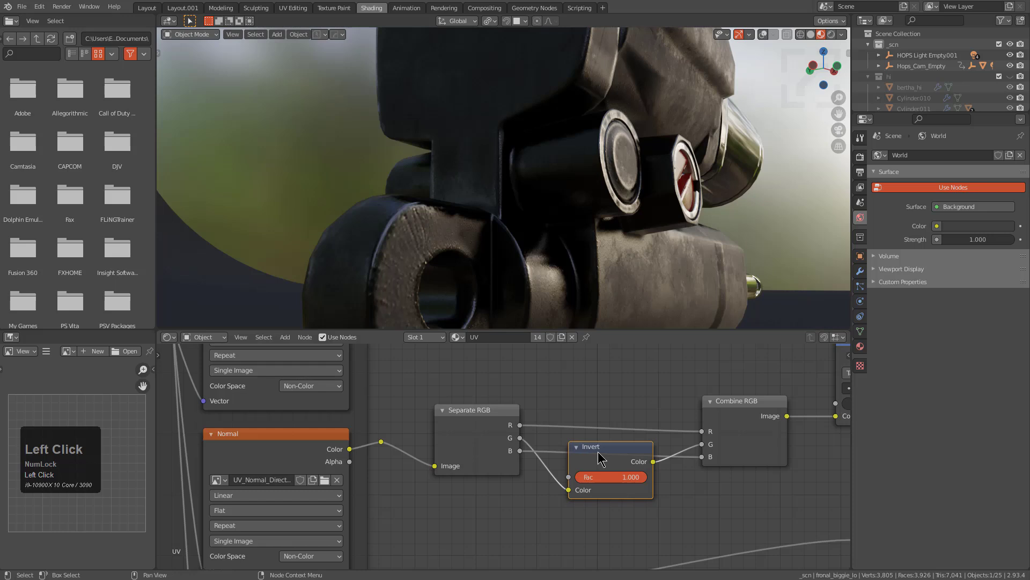
key("m")
key("m")
key("m")
key("m")
key("m")
Examine the actuator's rear end from the front view and nearby angles with the Invert node muted and enabled
scroll(552, 166, "down", 3)
key("KP_1")
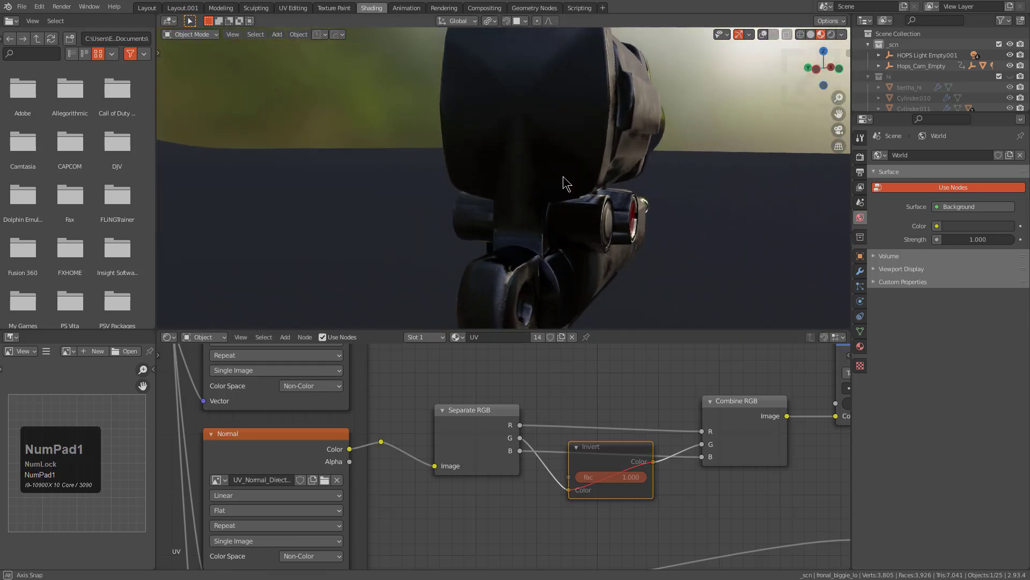
left_click(606, 459)
key("m")
mouse_move(527, 182)
middle_mouse_down()
mouse_move(608, 199)
mouse_move(623, 189)
mouse_move(452, 192)
mouse_move(508, 181)
middle_mouse_up()
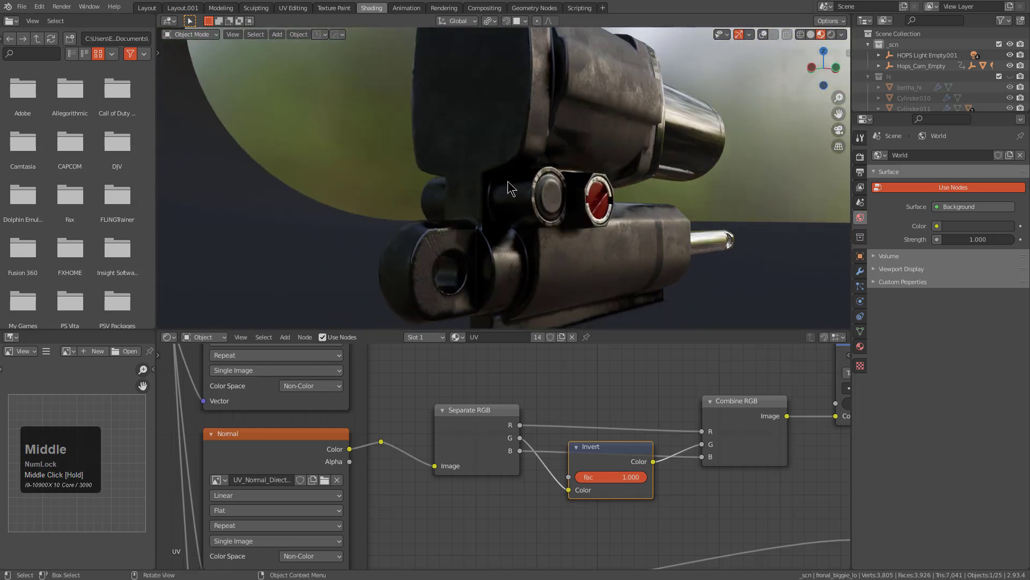
scroll(507, 211, "up", 3)
key("m")
key("m")
Compare the bolt and the motor's warning label up close with the Invert node muted and enabled
middle_click_drag(581, 302, 469, 166)
scroll(481, 137, "down", 2)
scroll(457, 145, "up", 3)
key("m")
key("m")
key("m")
key("m")
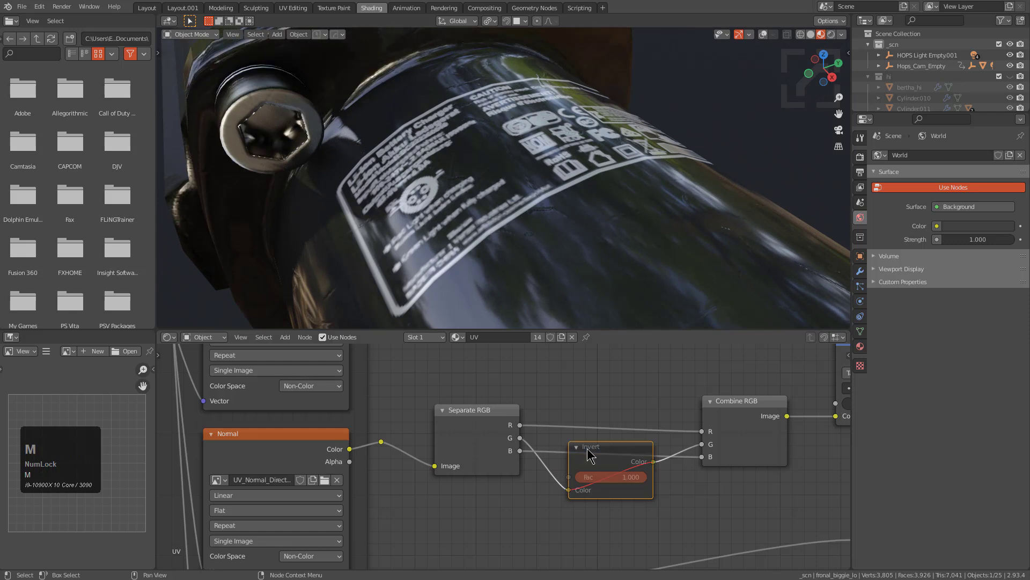
key("m")
key("m")
key("m")
key("m")
key("m")
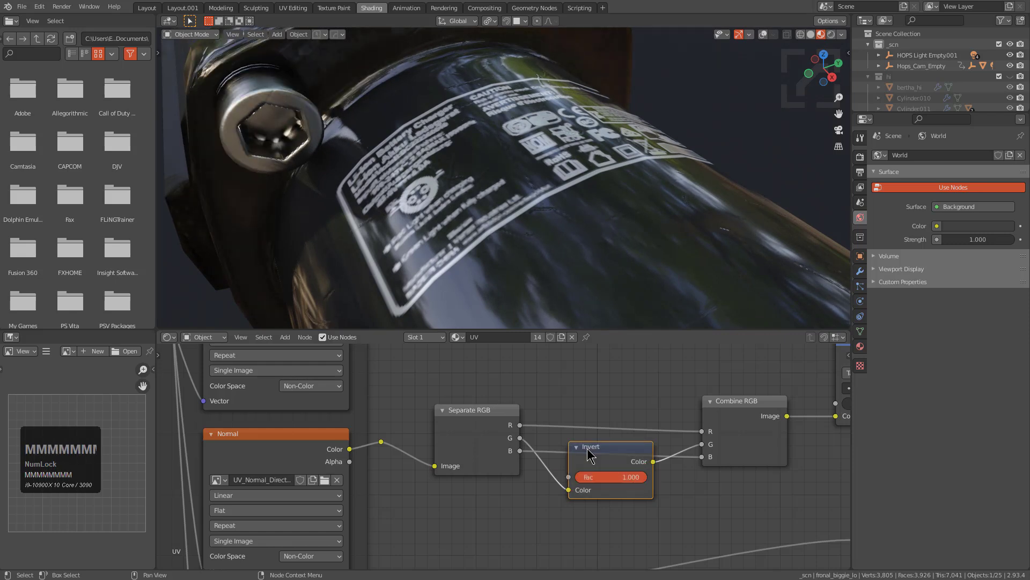
Examine the motor flange and housing edges from several angles, comparing the muted and enabled Invert node
mouse_move(420, 168)
middle_mouse_down()
mouse_move(368, 188)
mouse_move(402, 168)
middle_mouse_up()
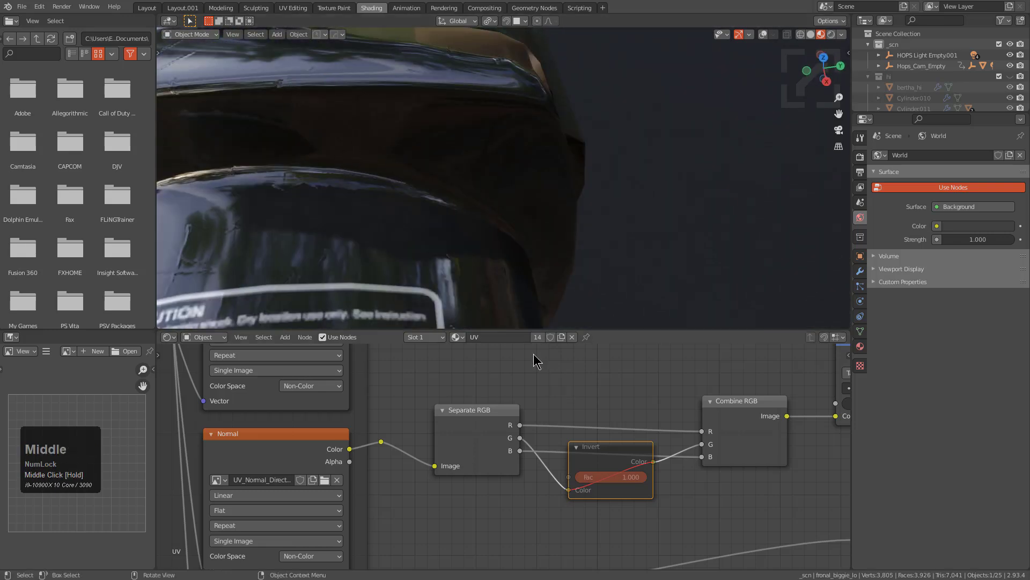
key("m")
scroll(419, 161, "down", 3)
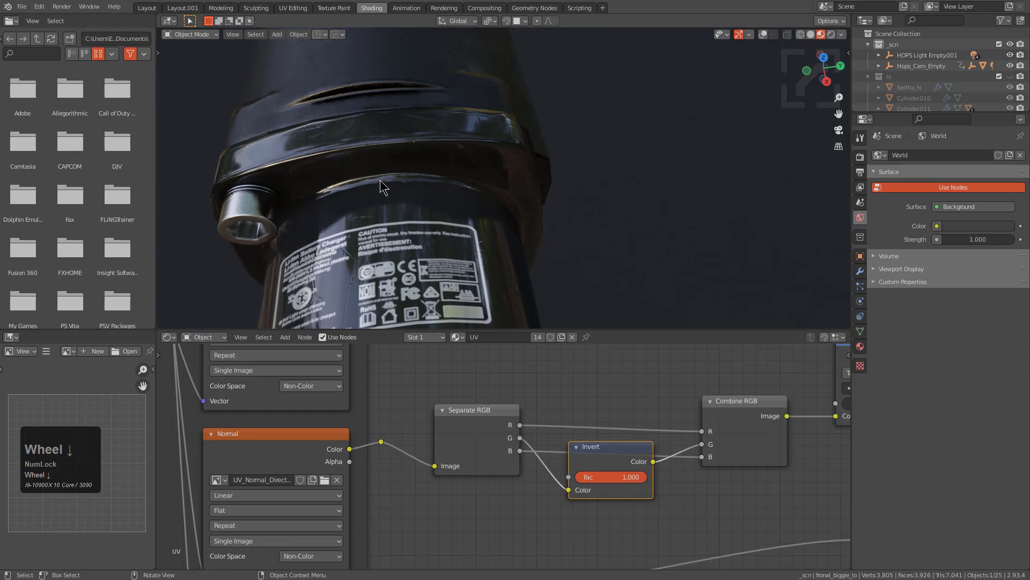
middle_click_drag(386, 171, 421, 156)
scroll(492, 208, "down", 2)
middle_click_drag(490, 201, 618, 171)
scroll(592, 173, "down", 2)
scroll(617, 170, "down", 2)
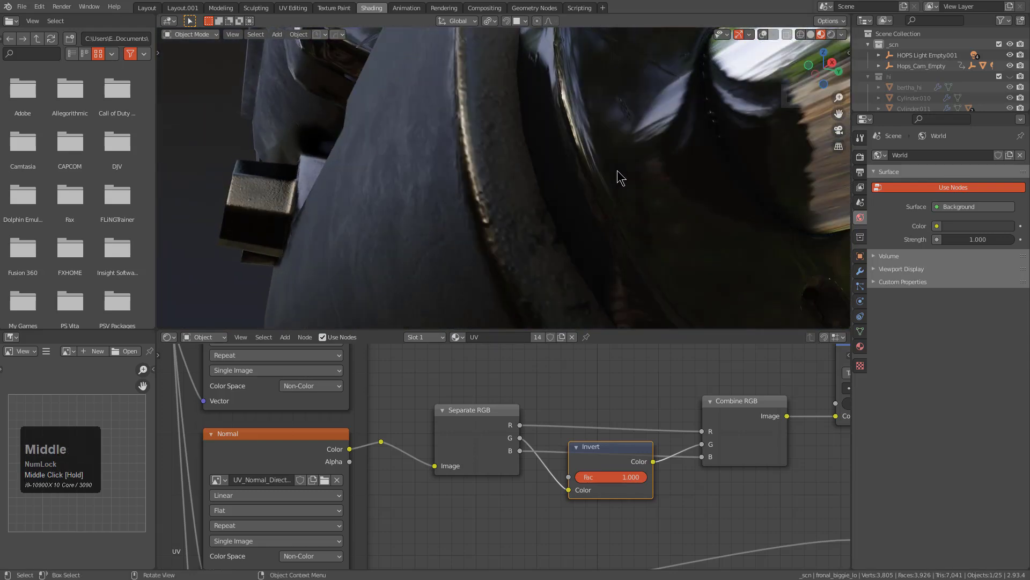
left_click(608, 445)
key("m")
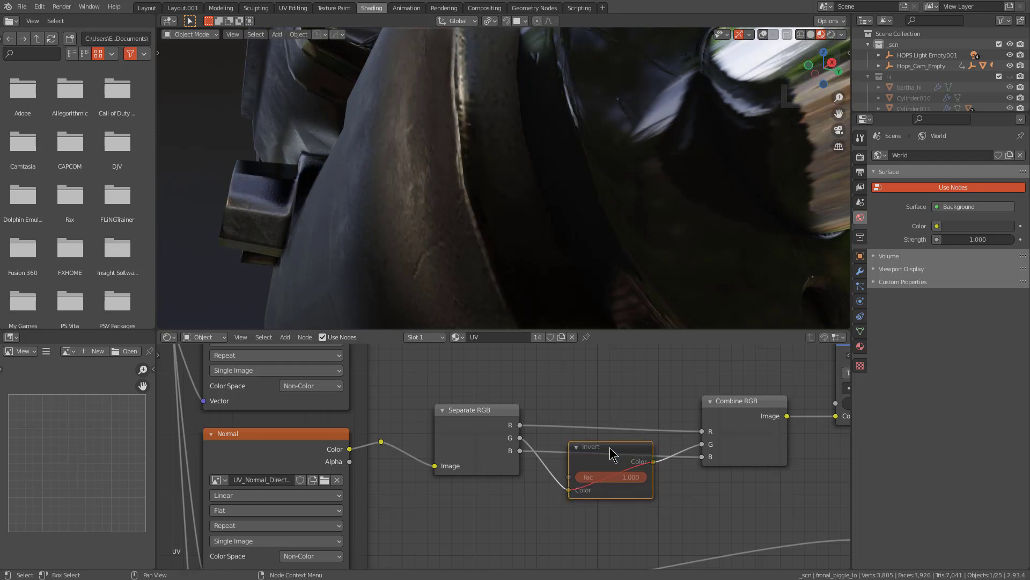
key("m")
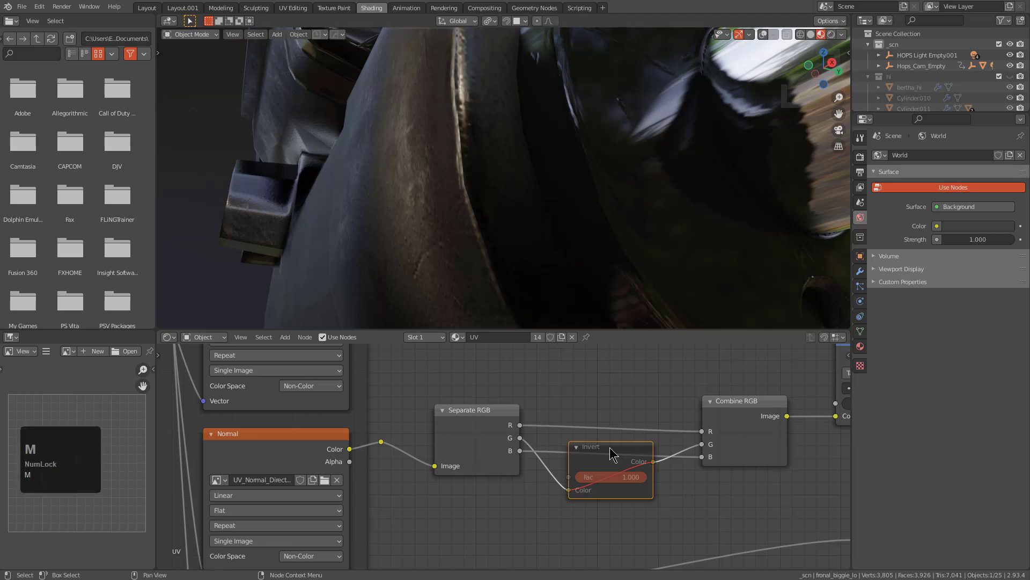
Compare the reflections on the metal stem and end plate while toggling the Invert node, leaving it enabled
scroll(510, 143, "down", 2)
middle_click_drag(511, 142, 529, 177)
scroll(577, 232, "down", 2)
scroll(581, 188, "up", 5)
scroll(581, 184, "down", 5)
right_click(580, 184)
key("ctrl+grave")
left_click(641, 321)
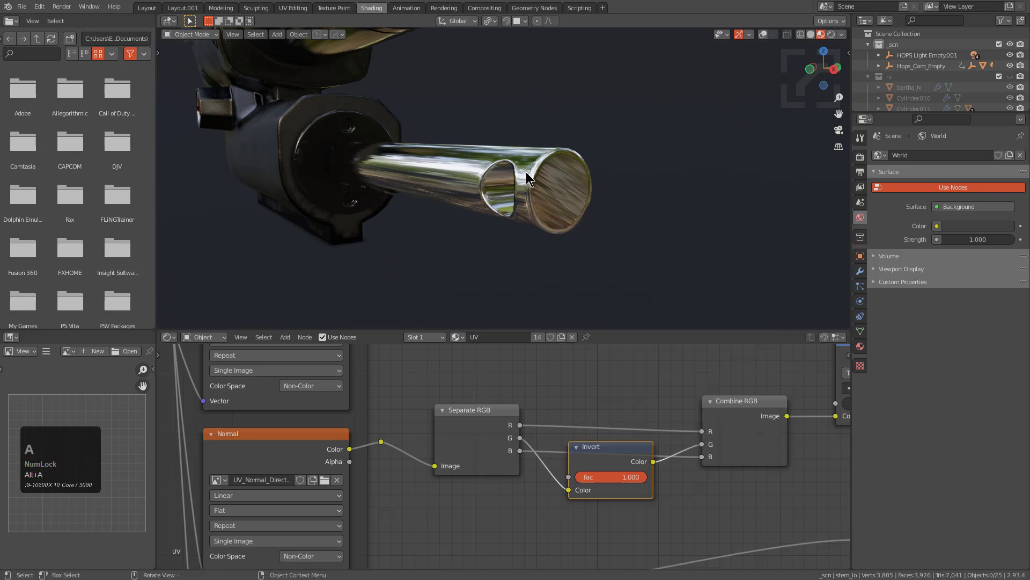
key("g")
right_click(539, 265)
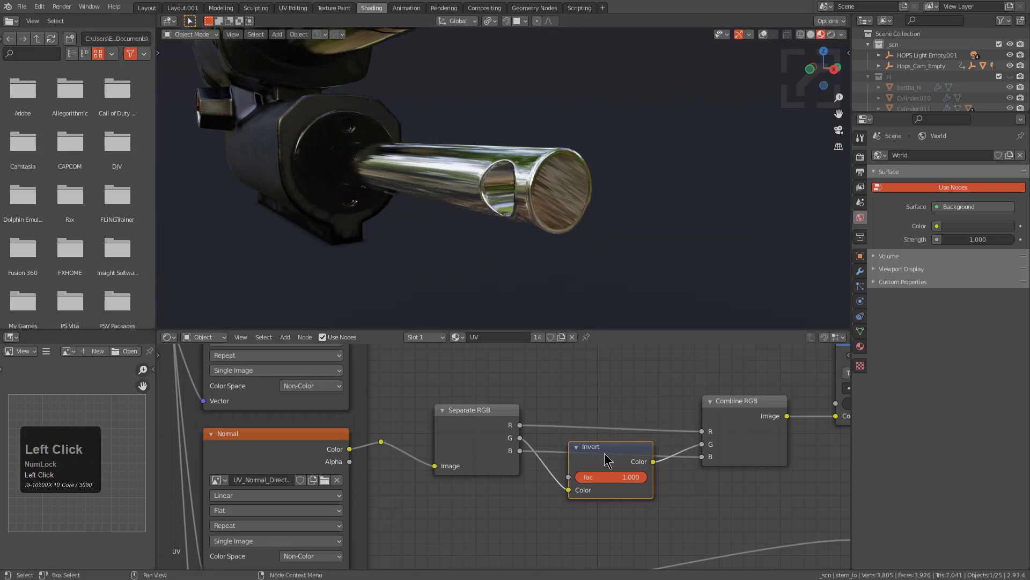
key("m")
key("m")
key("m")
key("m")
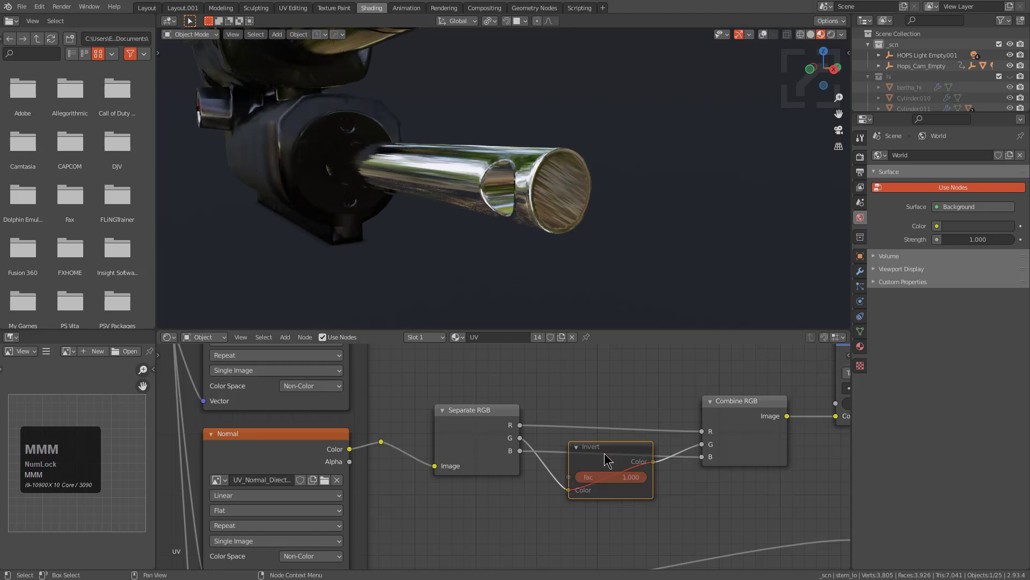
key("m")
key("m")
key("m")
key("m")
key("m")
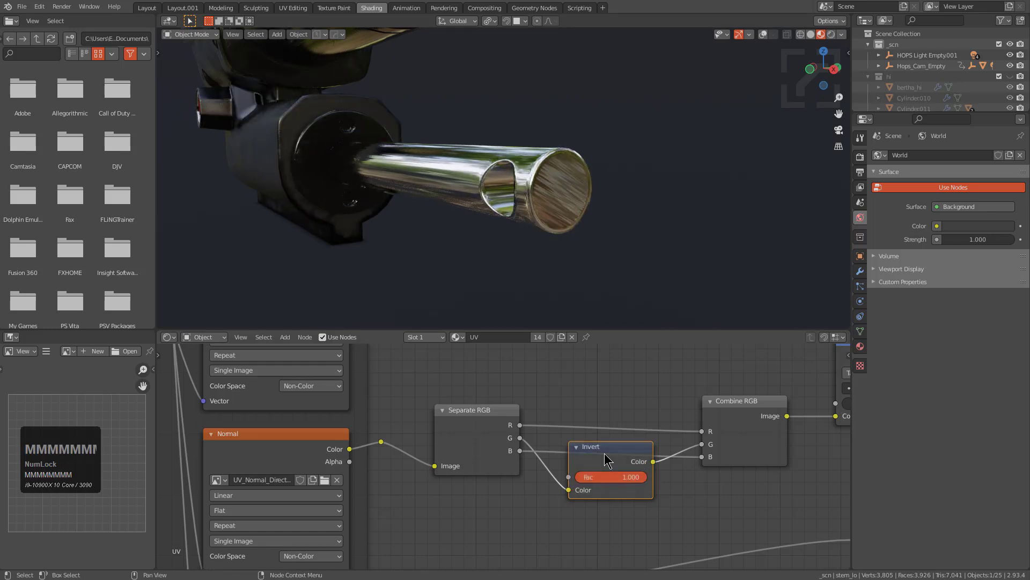
key("m")
key("m")
key("m")
key("m")
Return to the Layout workspace with the whole actuator in view and save piston_06_4.blend
scroll(456, 140, "down", 5)
mouse_move(456, 140)
middle_mouse_down()
mouse_move(499, 156)
mouse_move(548, 204)
mouse_move(649, 263)
mouse_move(656, 278)
mouse_move(628, 283)
mouse_move(643, 268)
middle_mouse_up()
scroll(499, 156, "down", 1)
left_click(144, 7)
scroll(446, 140, "up", 2)
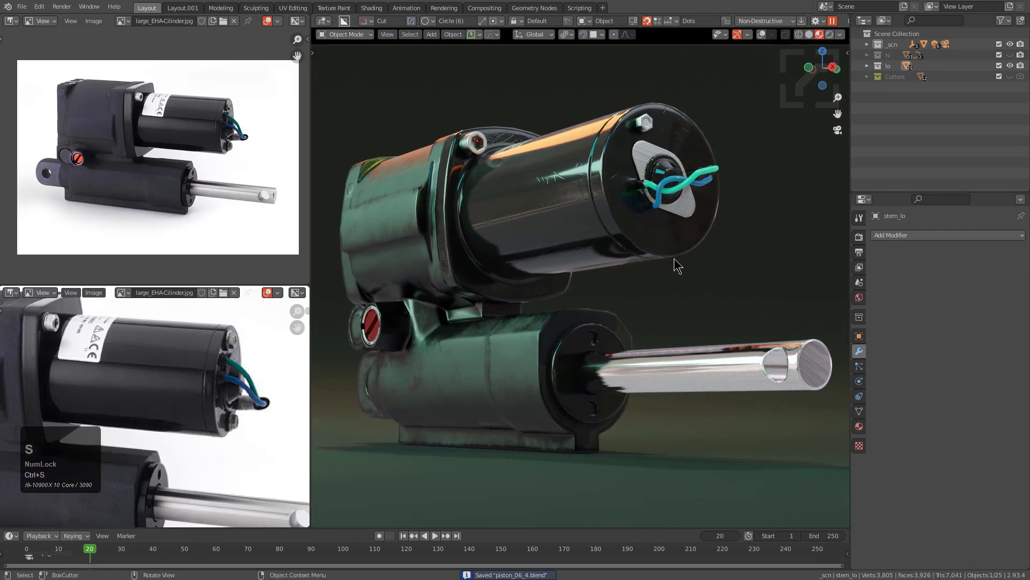
Cycle through the HOPS blank light rigs and apply the rig with a single area light
key("alt+v")
key("b")
scroll(674, 259, "up", 2)
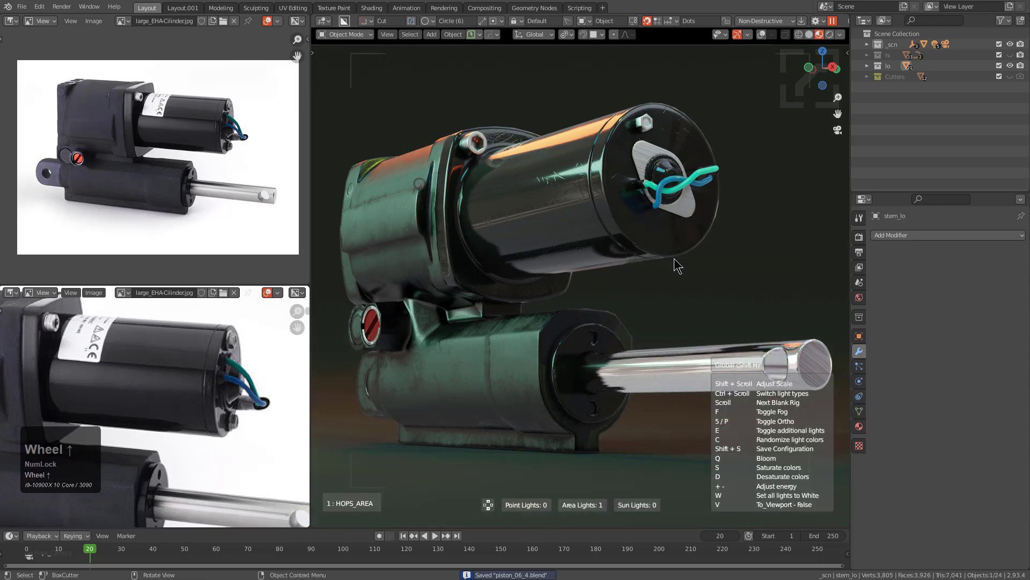
scroll(674, 260, "up", 3)
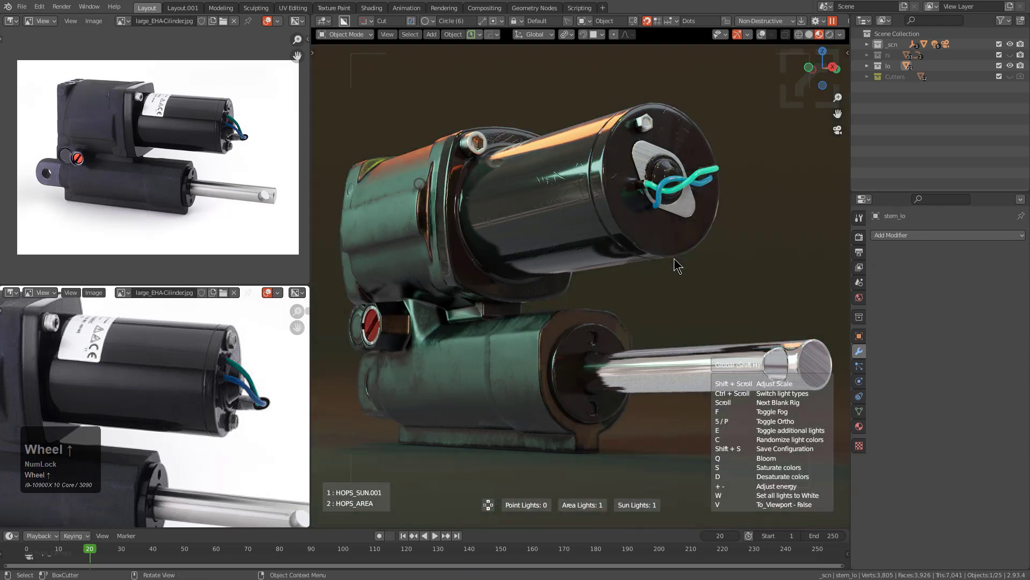
scroll(674, 259, "up", 3)
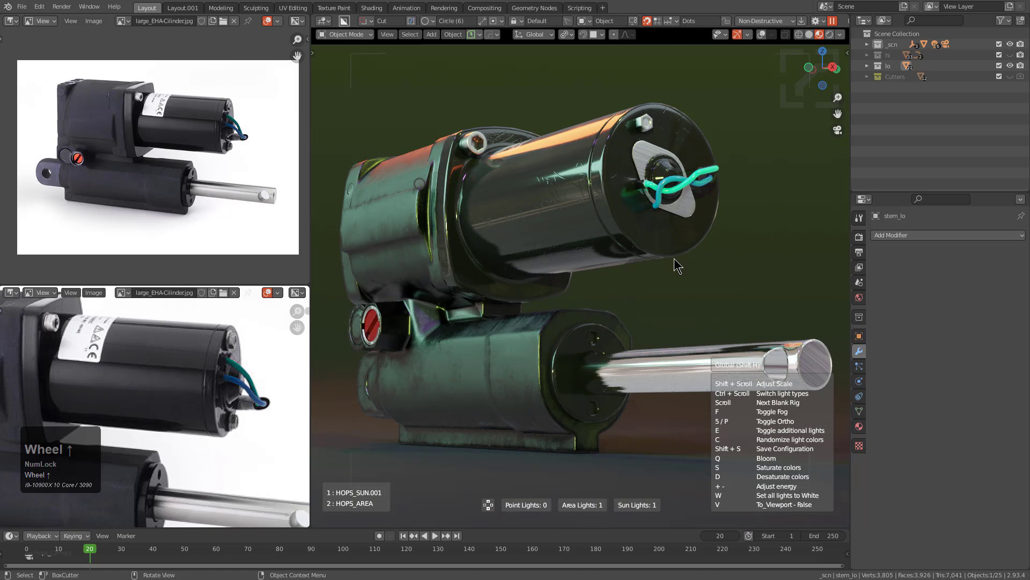
scroll(674, 258, "up", 3)
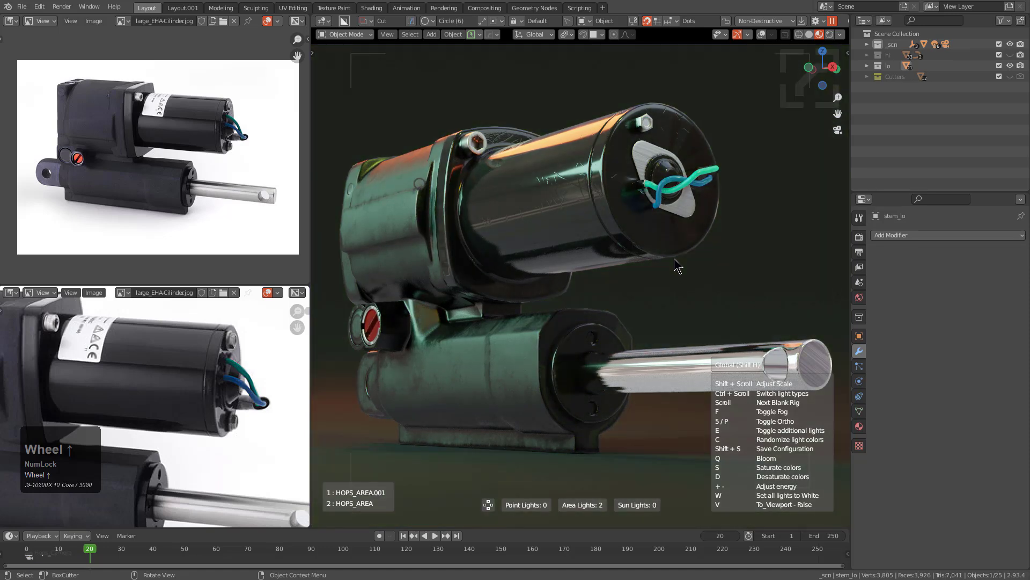
scroll(675, 264, "up", 1)
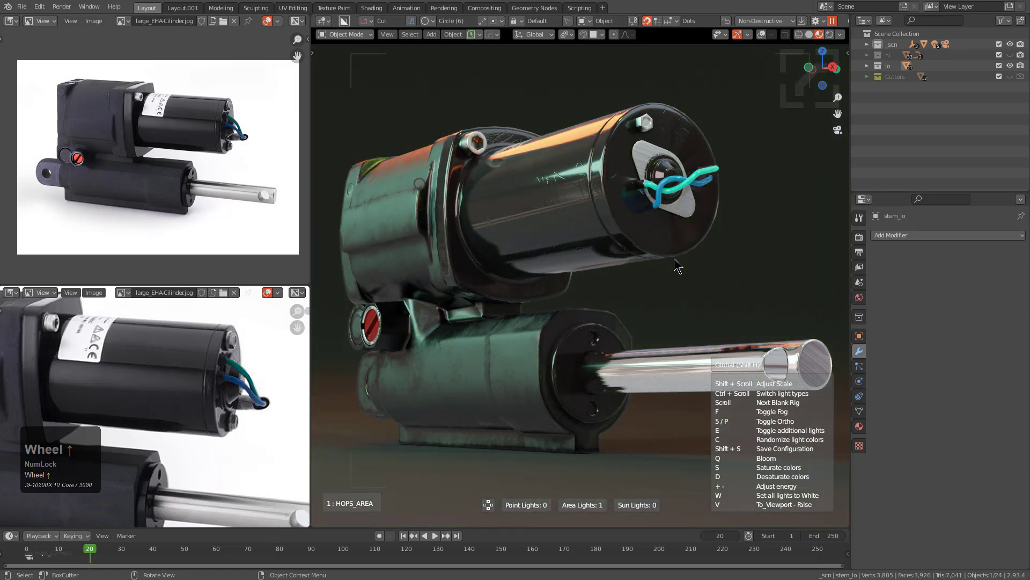
left_click(674, 258)
Switch from the HOPS light rigs to viewport adjustment and cycle through the environments to compare their reflections on the actuator
key("v")
key("s")
key("s")
key("s")
key("s")
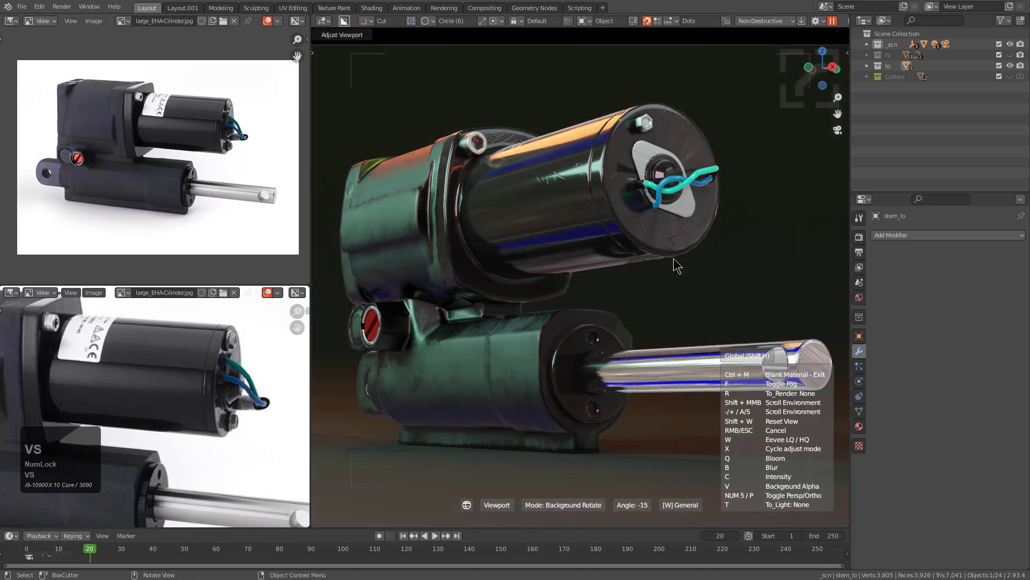
key("s")
key("s")
key("s")
key("s")
key("s")
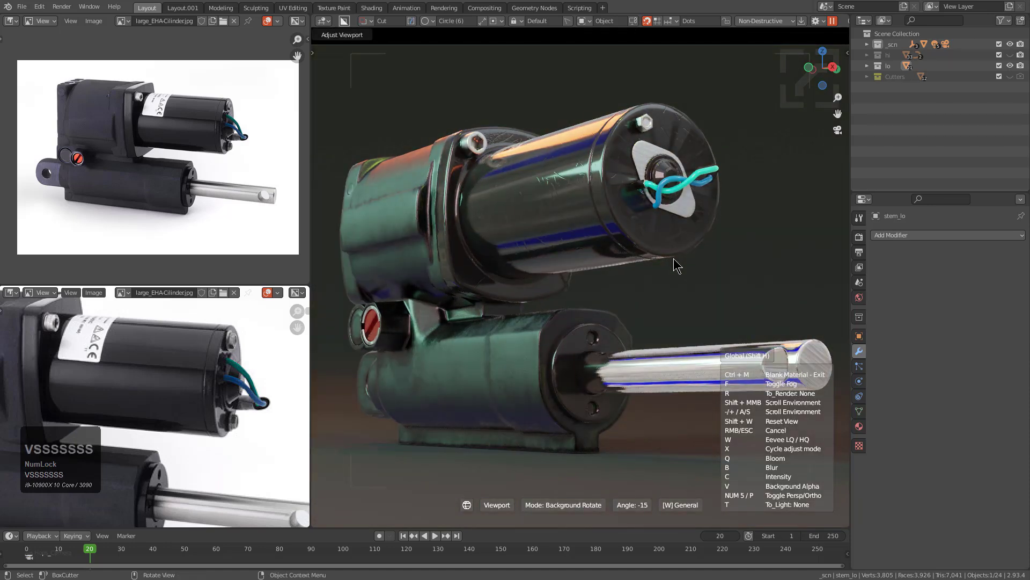
key("s")
key("s")
key("s")
key("s")
key("s")
key("s")
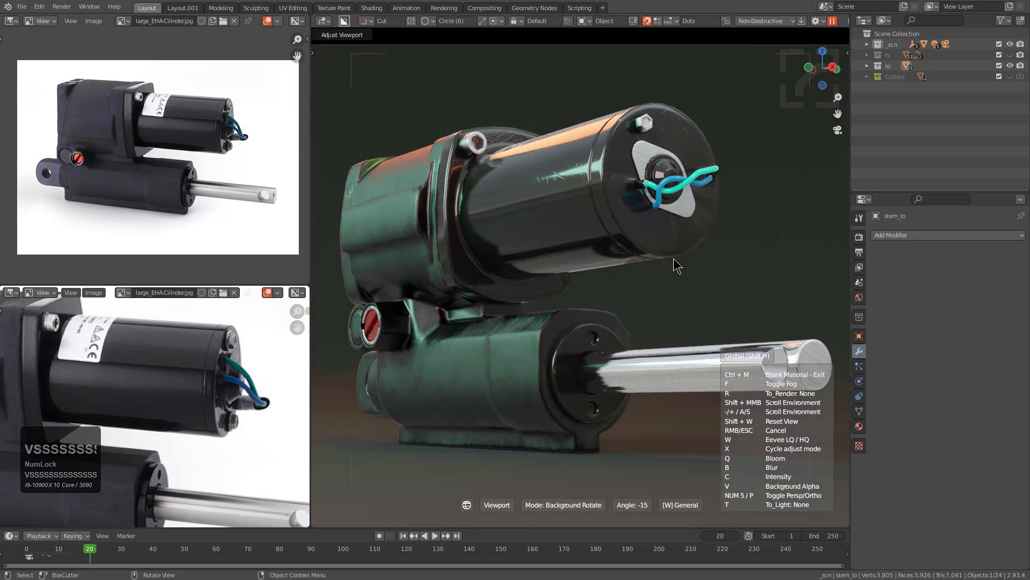
key("s")
key("s")
key("s")
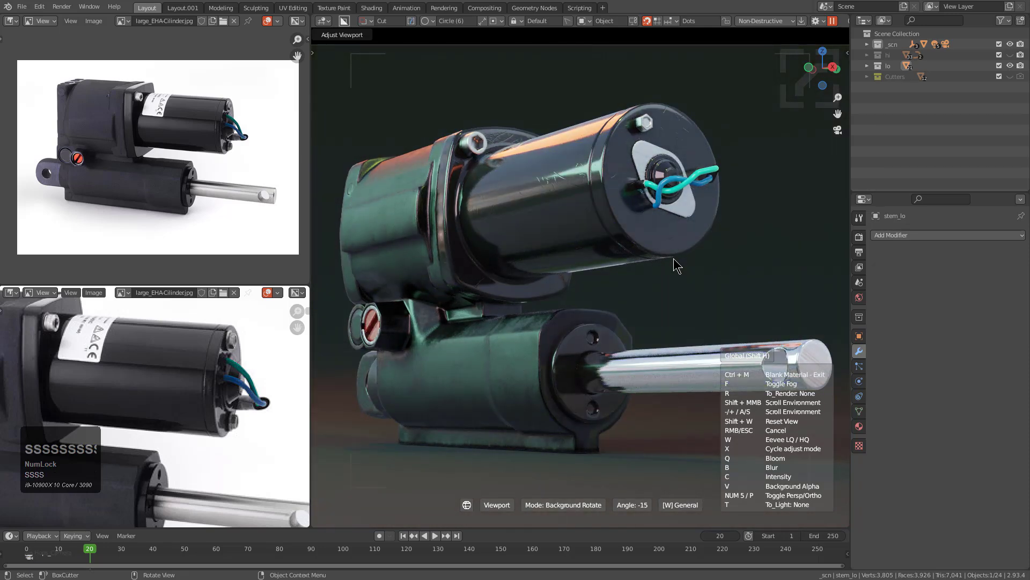
key("s")
key("s")
key("s")
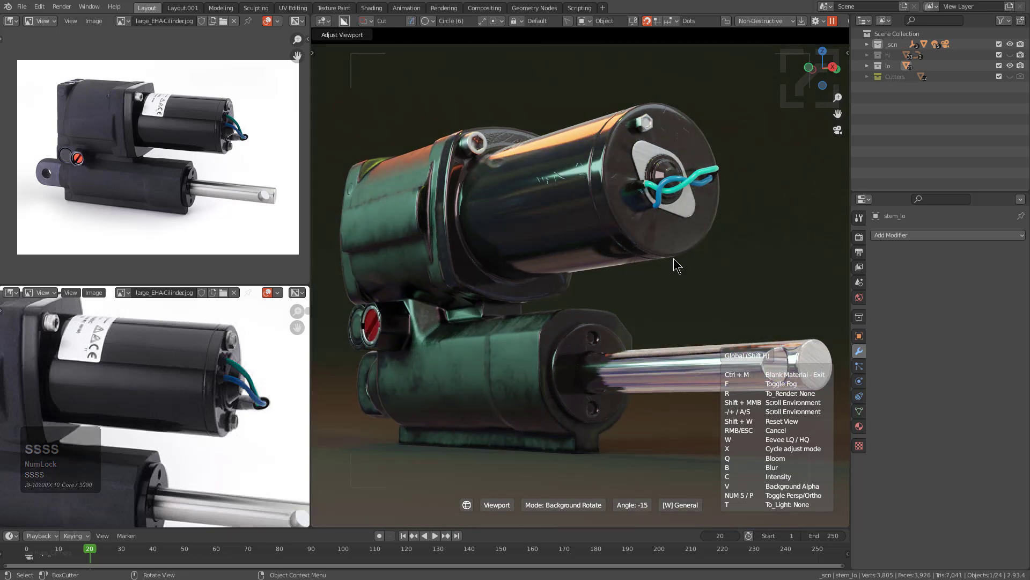
key("s")
Rotate the environment background to -139 degrees and apply another environment from the set
key("a")
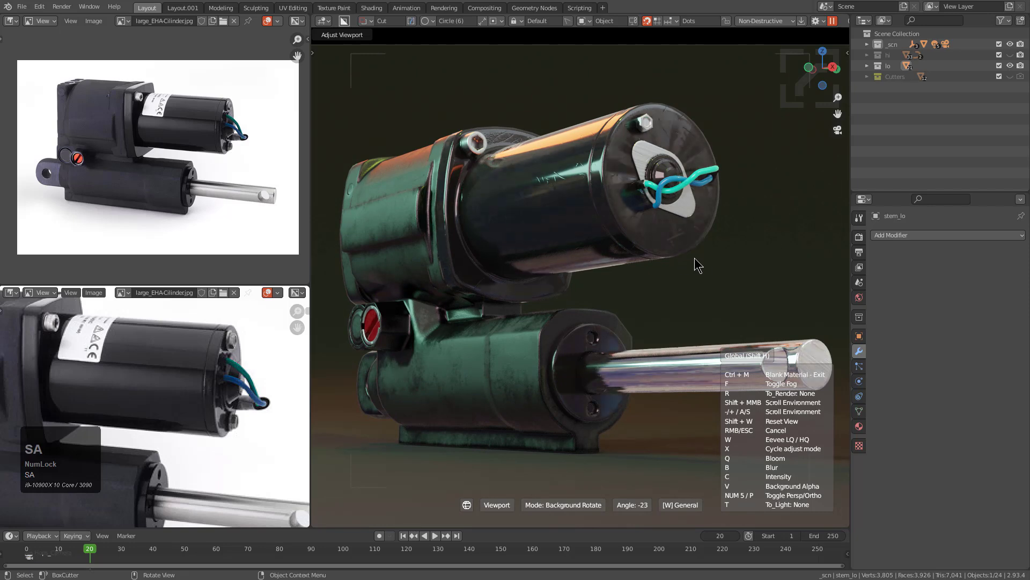
key("s")
key("s")
key("s")
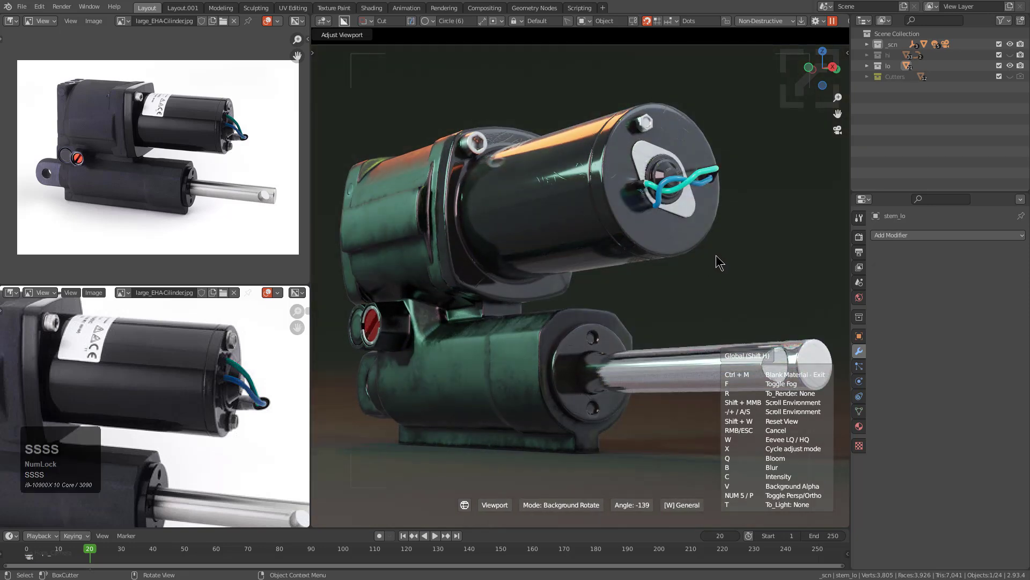
left_click(715, 255)
Select the motor body and compare its end cap and edge shading while toggling Auto Smooth in the HOps Helper
mouse_move(612, 188)
middle_mouse_down()
mouse_move(589, 205)
mouse_move(652, 196)
mouse_move(612, 198)
middle_mouse_up()
scroll(589, 205, "up", 5)
scroll(559, 231, "up", 1, "shift")
middle_click_drag(612, 198, 510, 238, "shift")
scroll(559, 230, "up", 3)
key("KP_1")
left_click(510, 238)
key("ctrl+grave")
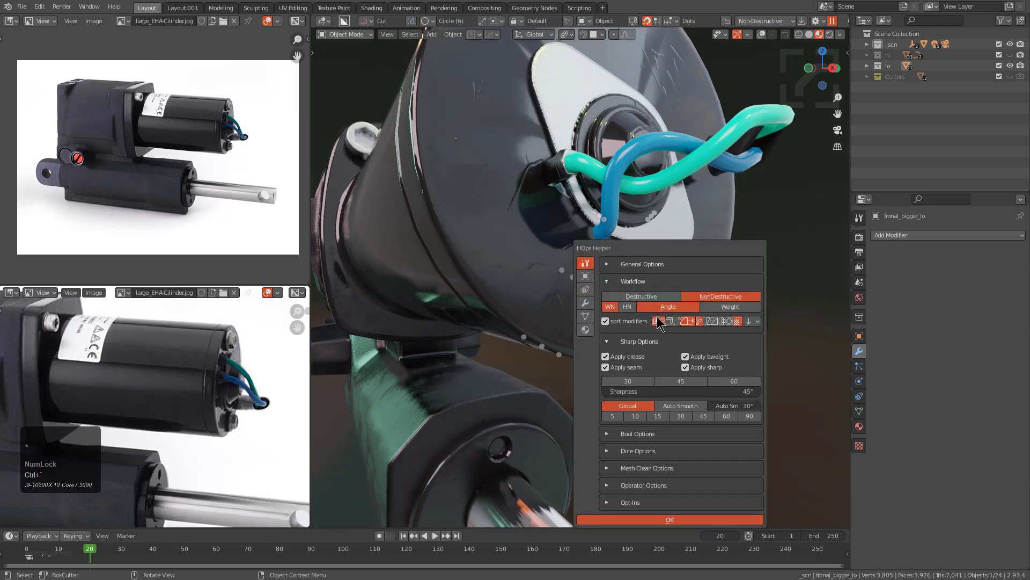
left_click(669, 409)
scroll(547, 236, "down", 3)
middle_click_drag(546, 236, 662, 201)
key("ctrl+grave")
left_click(675, 367)
middle_click_drag(565, 166, 583, 183)
scroll(569, 211, "down", 5)
scroll(627, 189, "up", 5)
Try adding a Weighted Normal modifier with Keep Sharp to the motor body
key("q")
left_click(640, 149)
key("g")
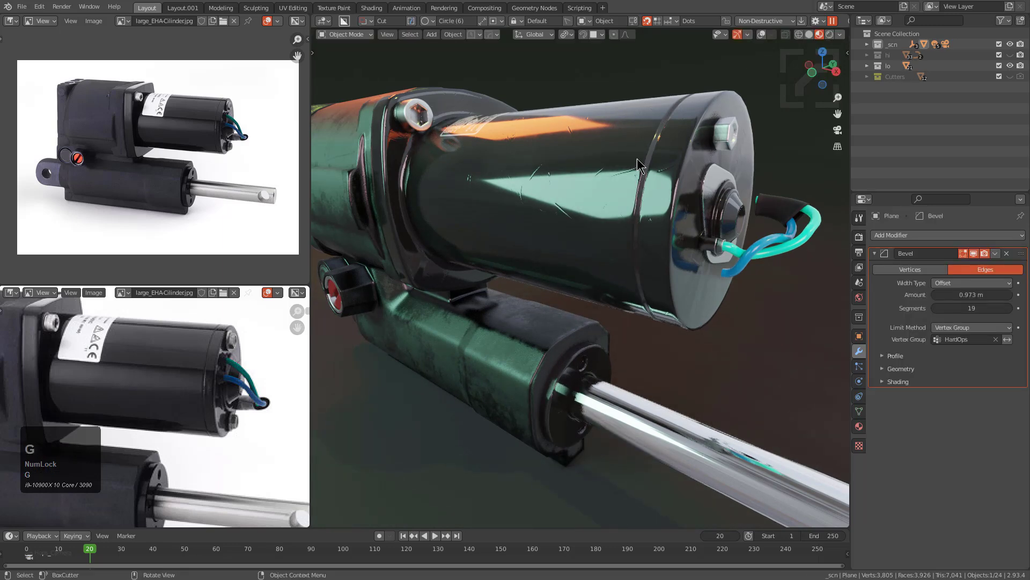
left_click(638, 157)
key("g")
right_click(657, 169)
key("q")
left_click(652, 169, "alt")
middle_click_drag(651, 169, 630, 172)
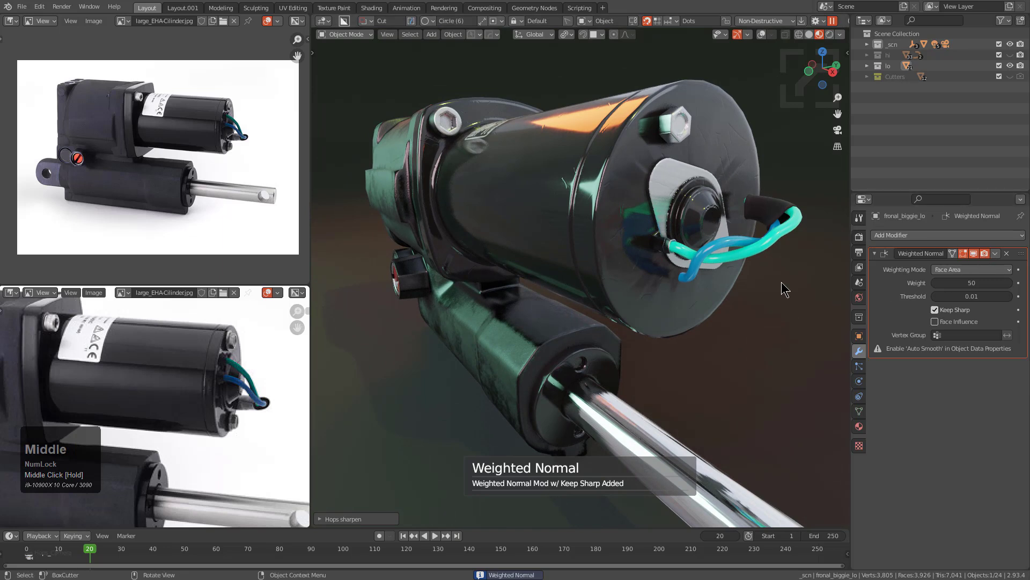
Turn Auto Smooth on and back off for the motor body to check how it affects the baked normals
key("ctrl+grave")
left_click(779, 440)
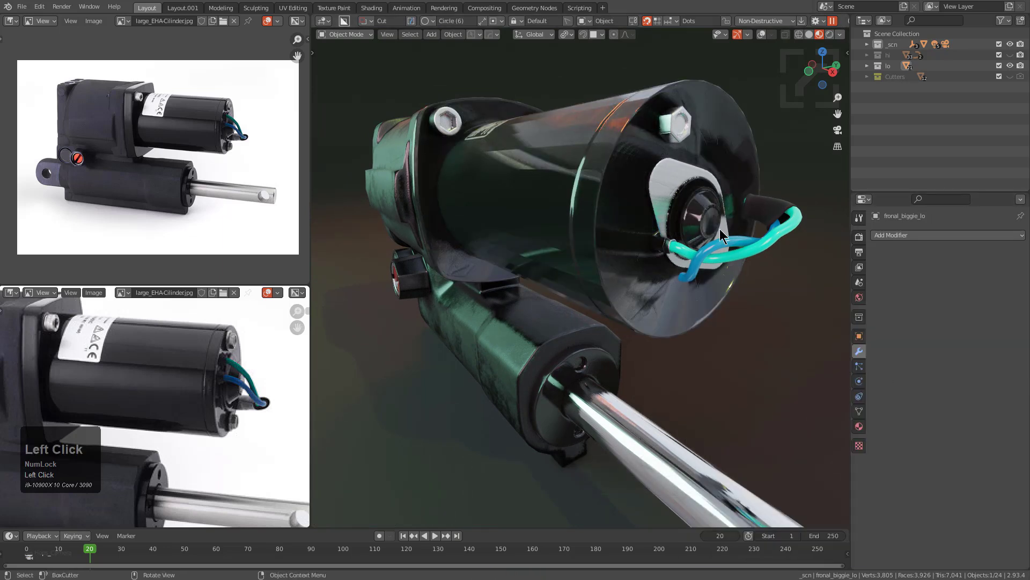
key("ctrl+grave")
left_click(709, 348)
Deselect everything and return to the camera view with the whole actuator framed
middle_click_drag(559, 280, 536, 269)
key("alt+a")
scroll(539, 271, "down", 5)
key("KP_0")
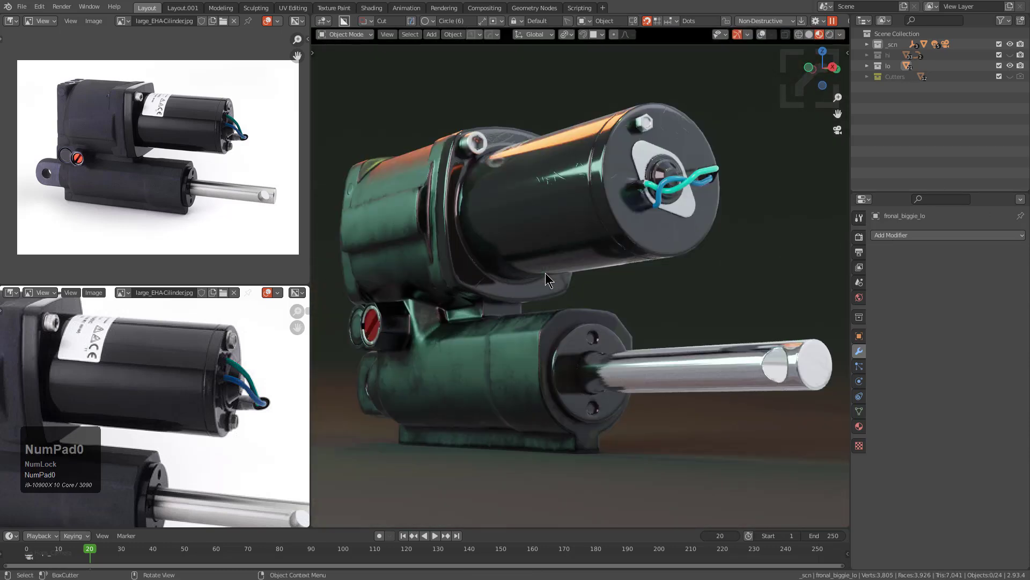
middle_click_drag(652, 218, 632, 234, "shift")
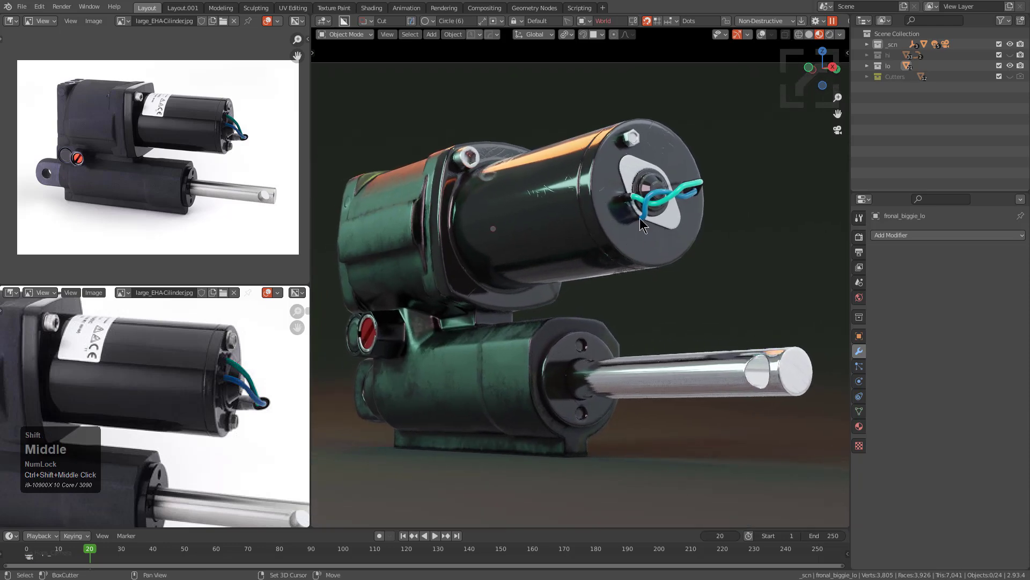
Briefly check the wireframe and statistics overlays, then examine the rotating actuator in a fullscreen viewport
left_click(761, 34)
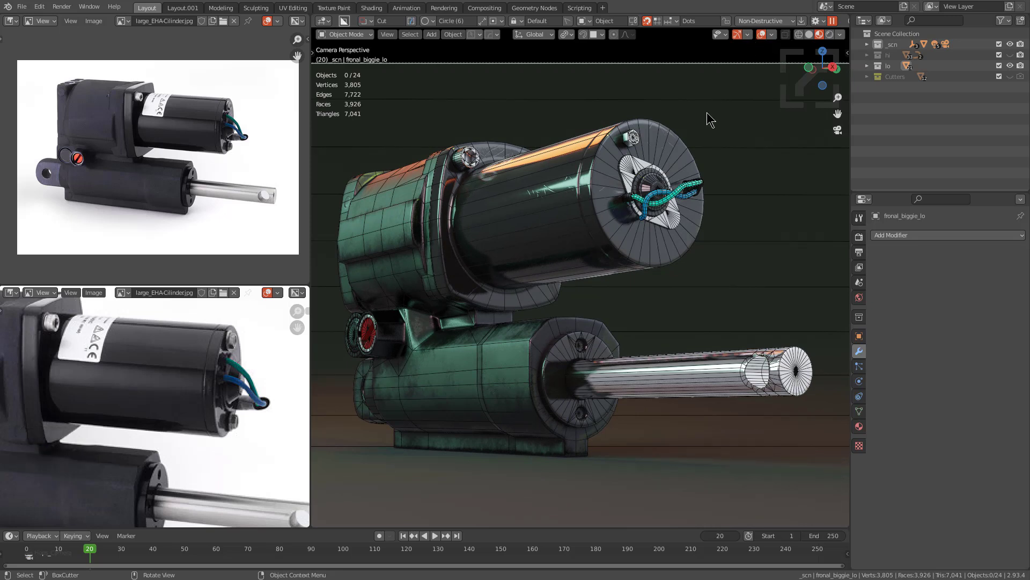
left_click(760, 35)
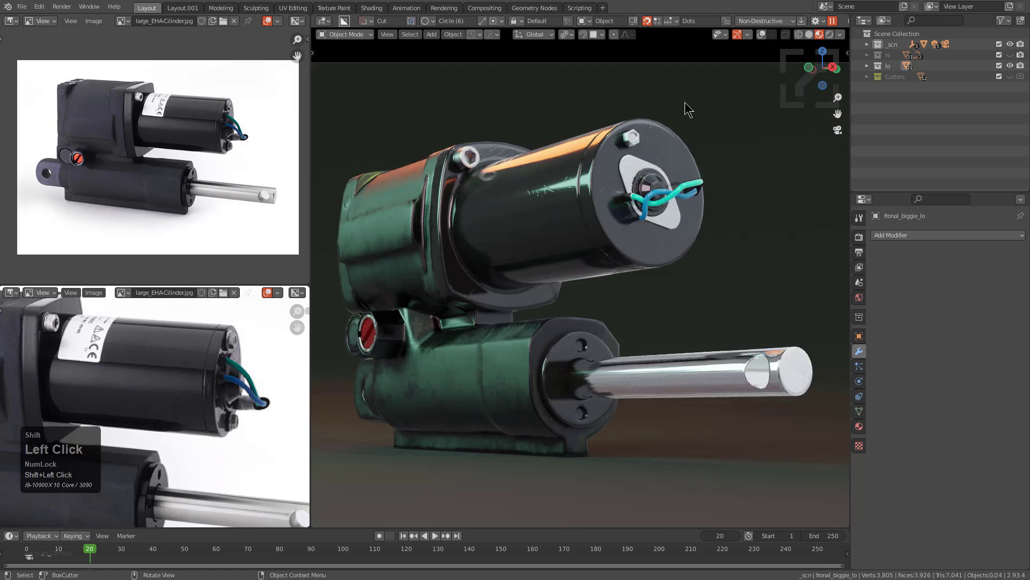
key("ctrl+alt+space")
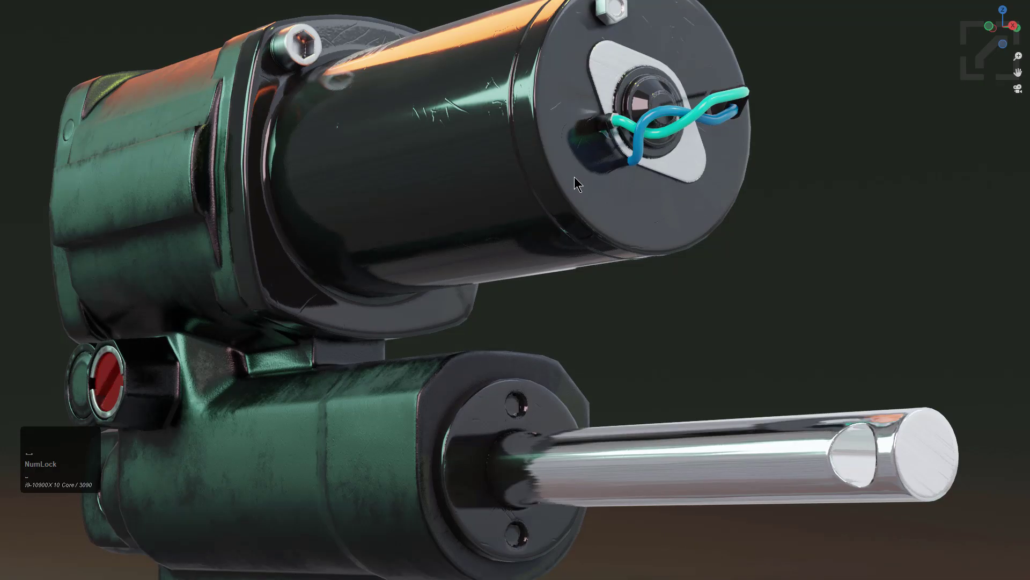
scroll(576, 176, "down", 2)
middle_click_drag(576, 176, 897, 246)
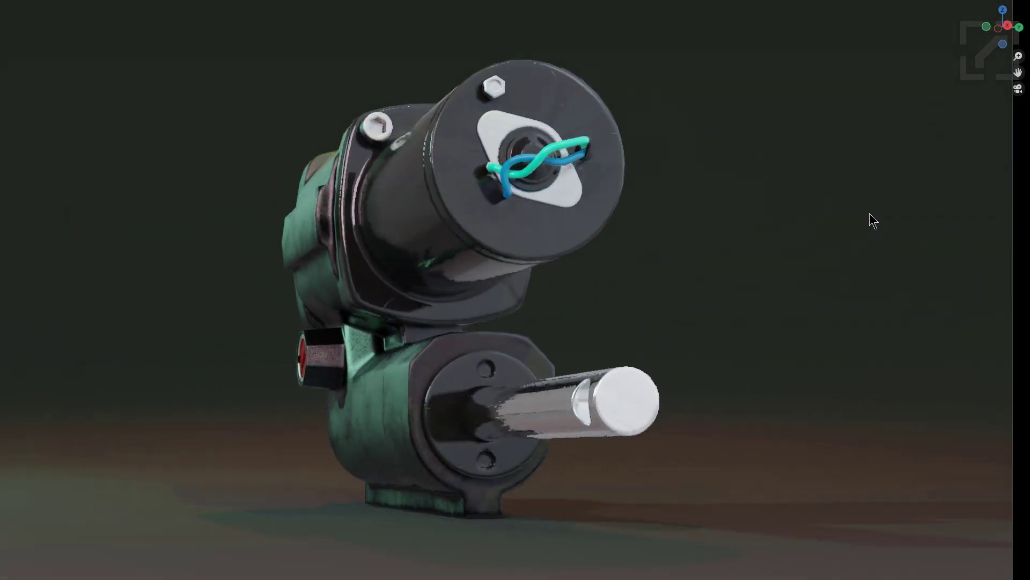
key("ctrl+alt+space")
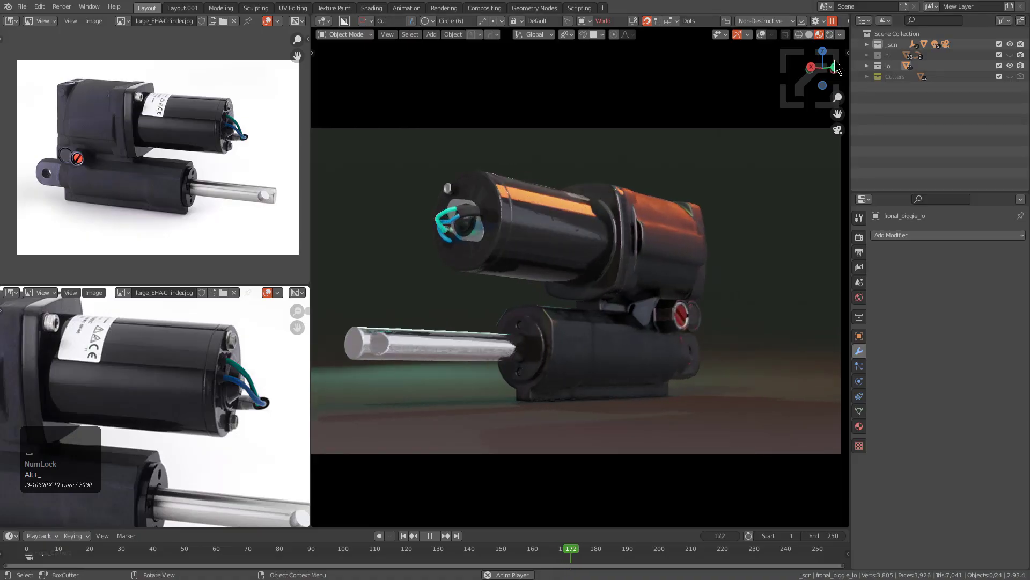
Enable the viewport overlays and view the playing turntable fullscreen with wireframe and statistics
left_click(771, 34)
left_click(762, 34)
key("ctrl+alt+space")
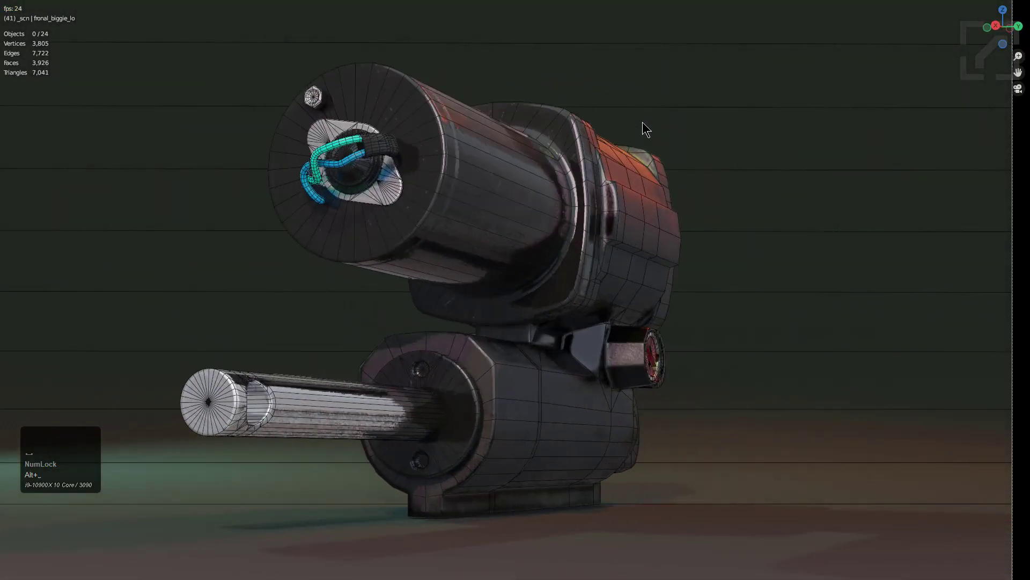